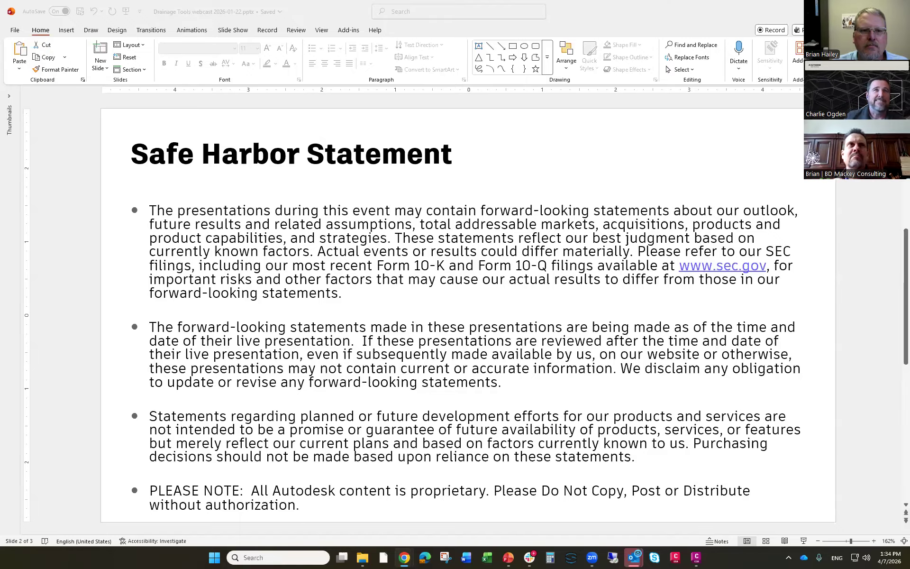
Step: Switch to the Civil 3D demo drawing and look over the pond and channel creation commands
key("alt+Tab")
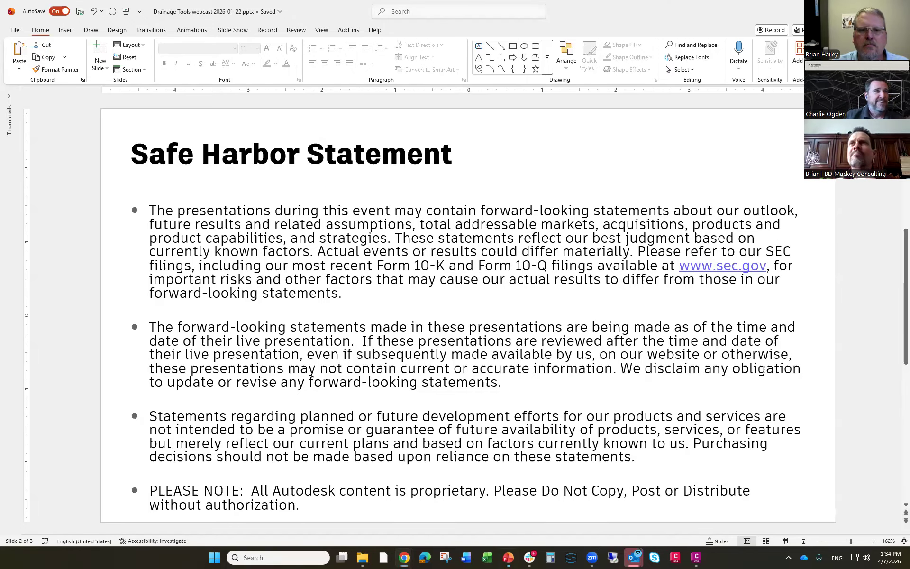
key("alt+Tab")
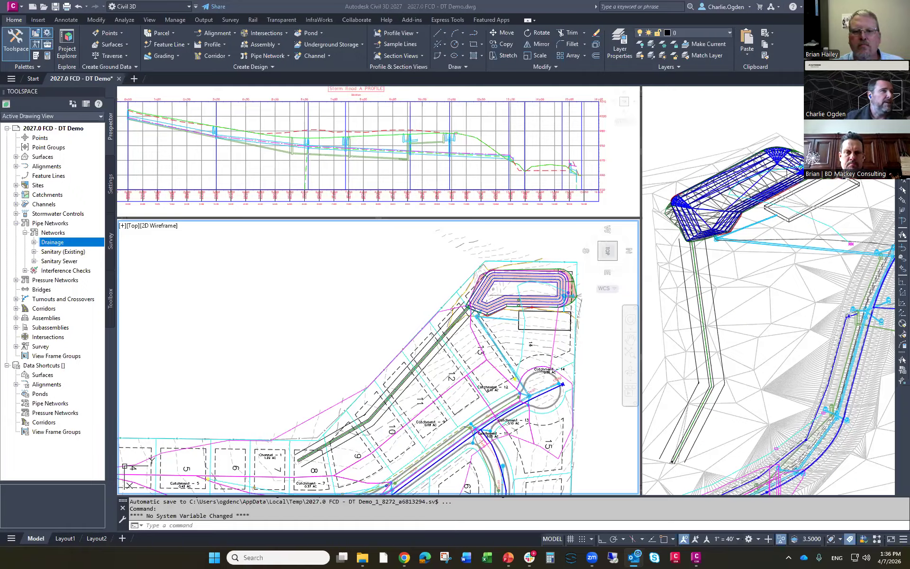
left_click(321, 32)
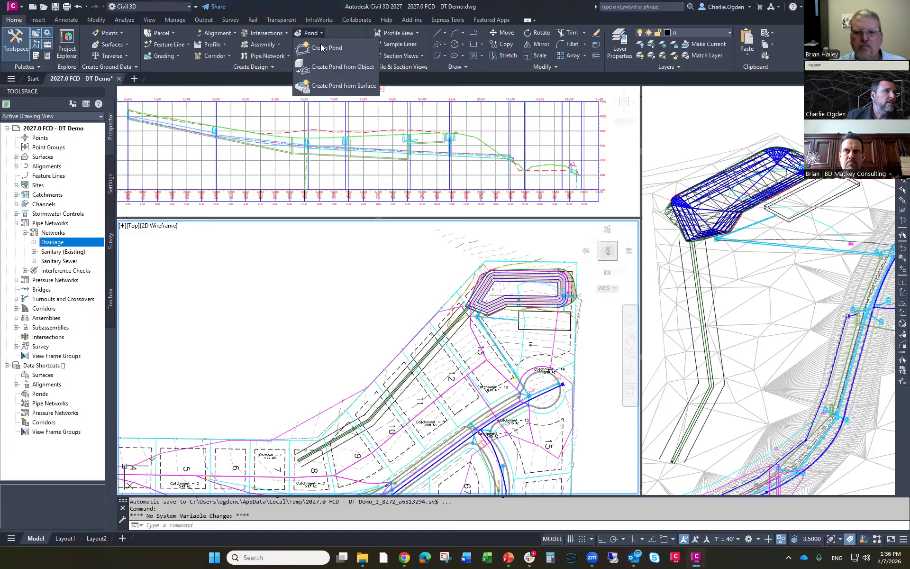
left_click(322, 34)
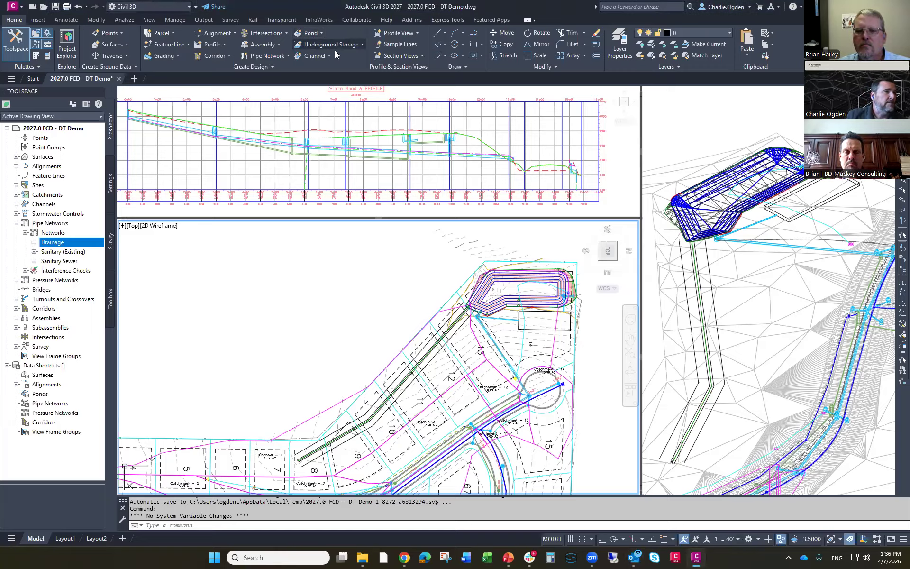
left_click(330, 57)
left_click(331, 59)
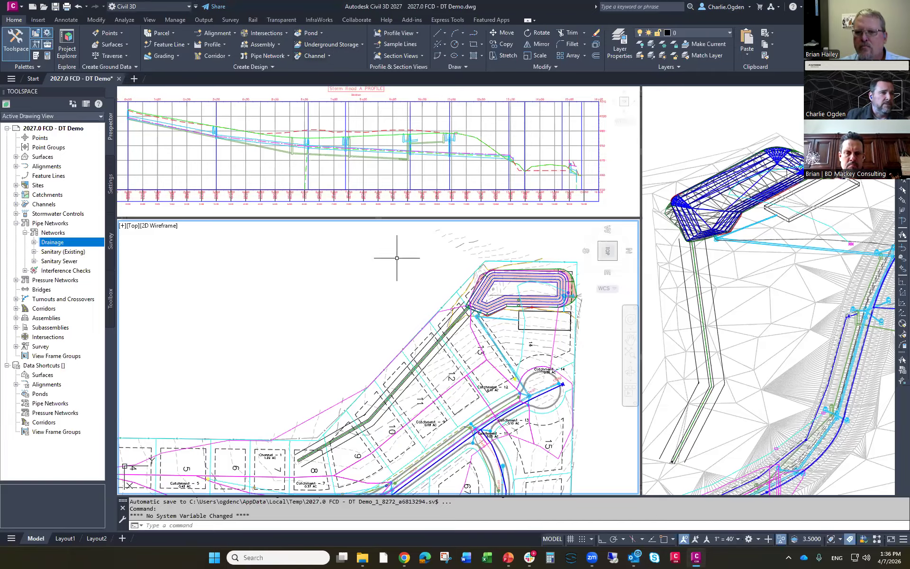
Step: Select the pond in the plan view to inspect its shape, and clear the selection
left_click(497, 299)
scroll(498, 299, "up", 5)
scroll(497, 299, "down", 2)
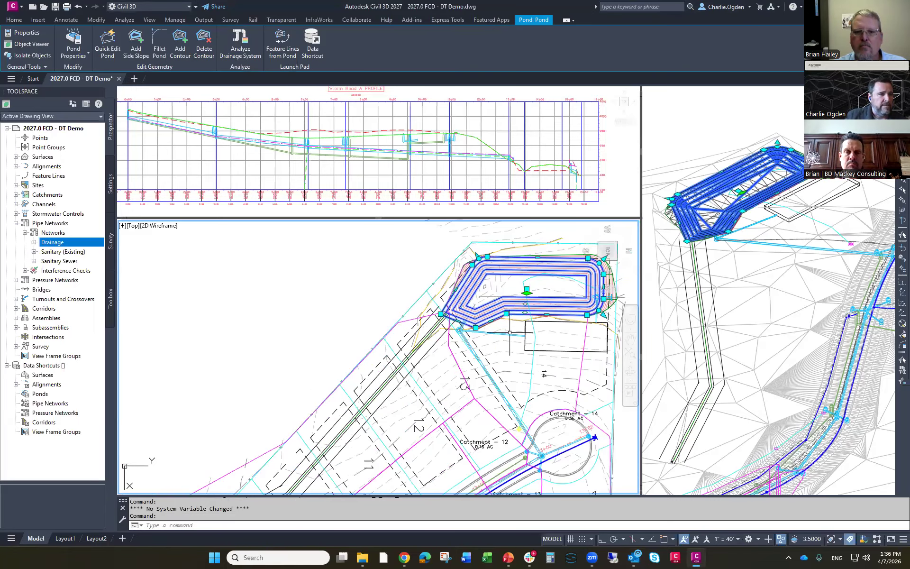
key("Escape")
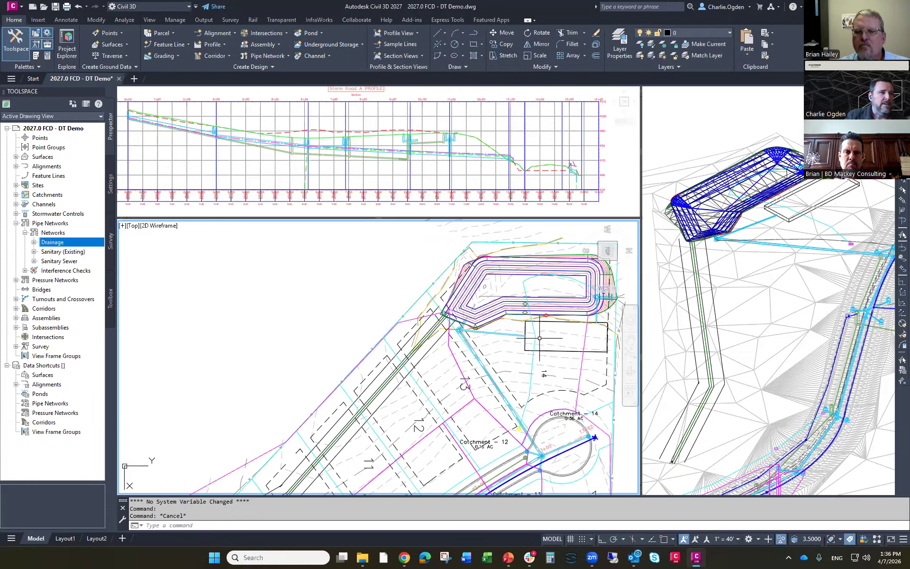
Step: Examine the channel, the catchments along the road and the catch basins near Catchment - 5 in plan
scroll(524, 341, "down", 2)
middle_click_drag(418, 403, 453, 383)
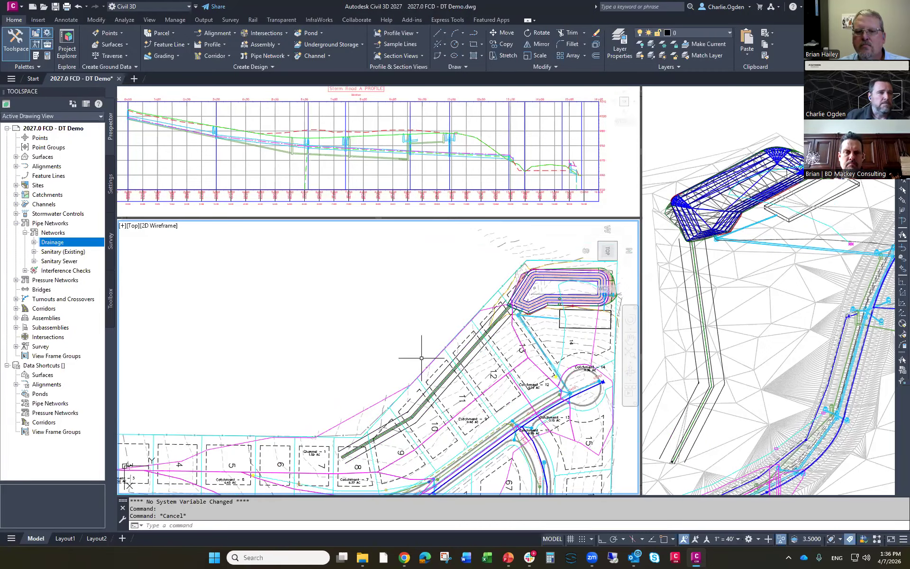
scroll(420, 363, "down", 2)
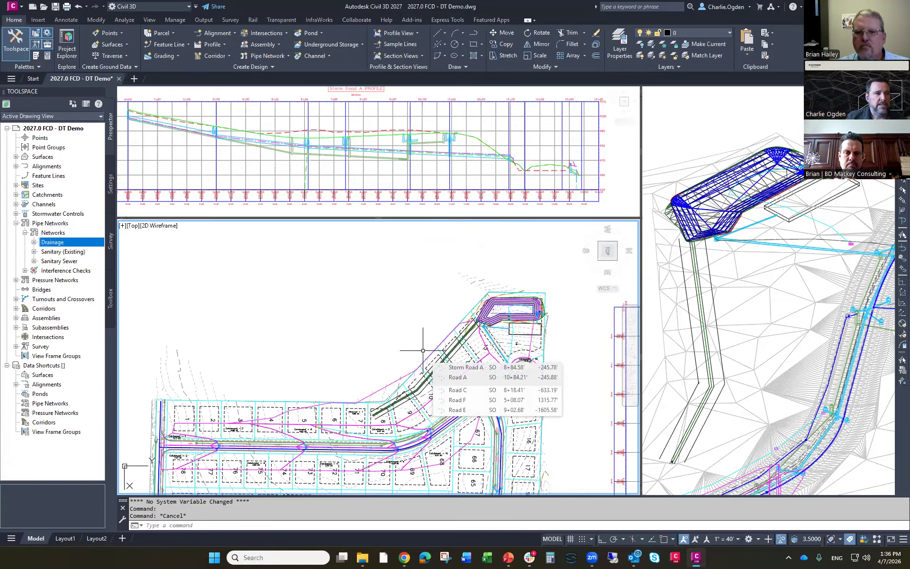
scroll(405, 439, "up", 2)
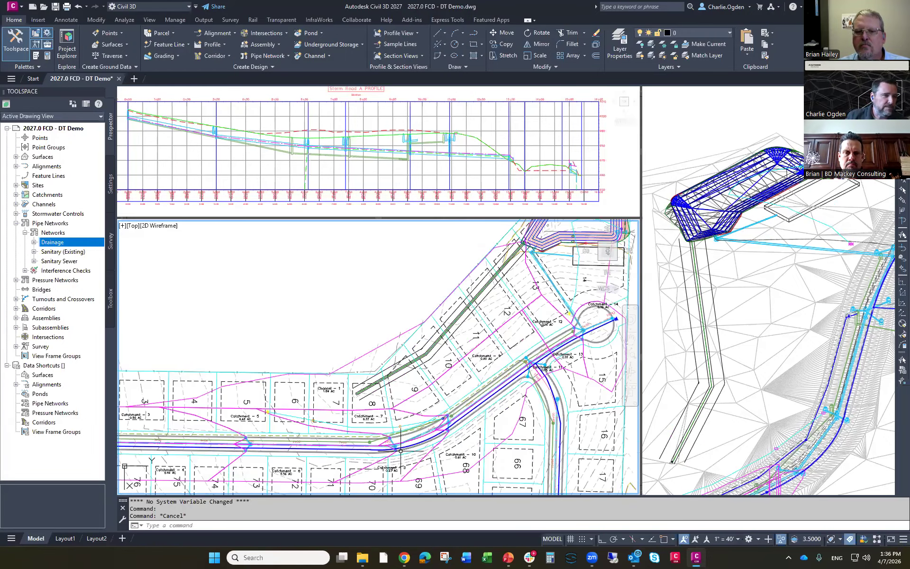
scroll(405, 439, "up", 4)
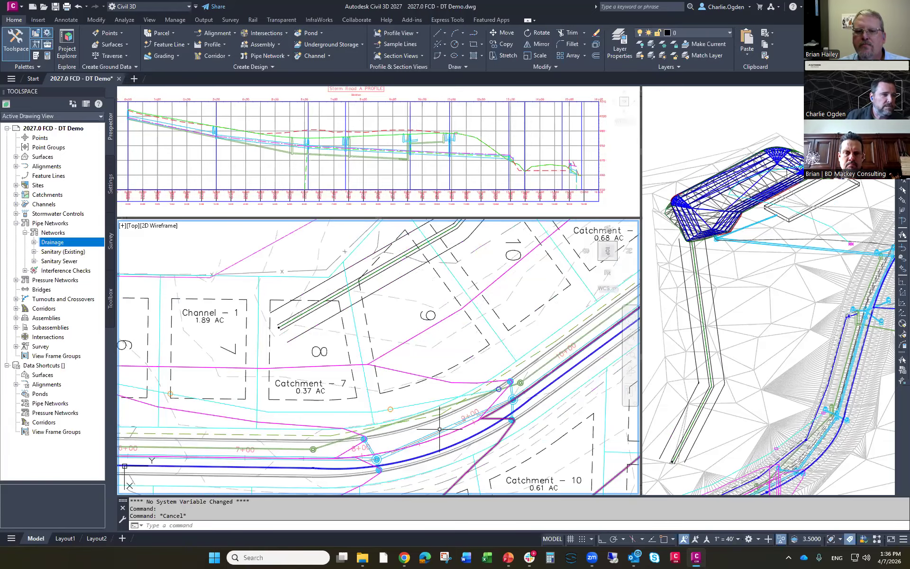
middle_click_drag(307, 442, 539, 415)
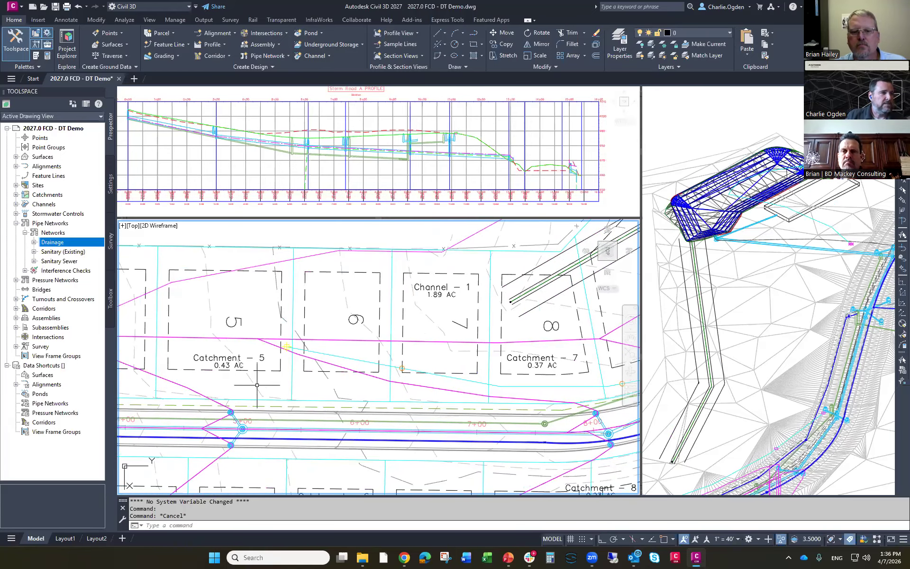
middle_click_drag(199, 401, 367, 392)
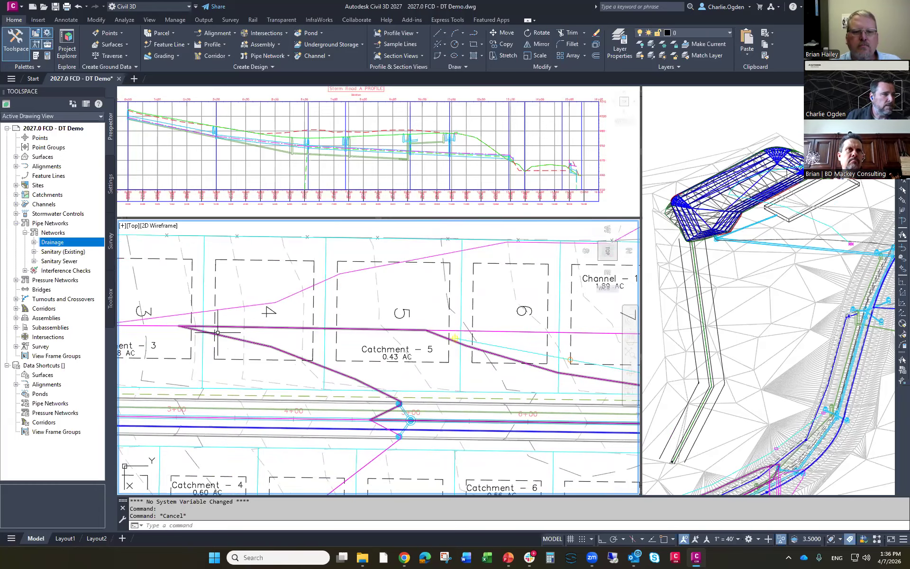
middle_click_drag(214, 349, 192, 350)
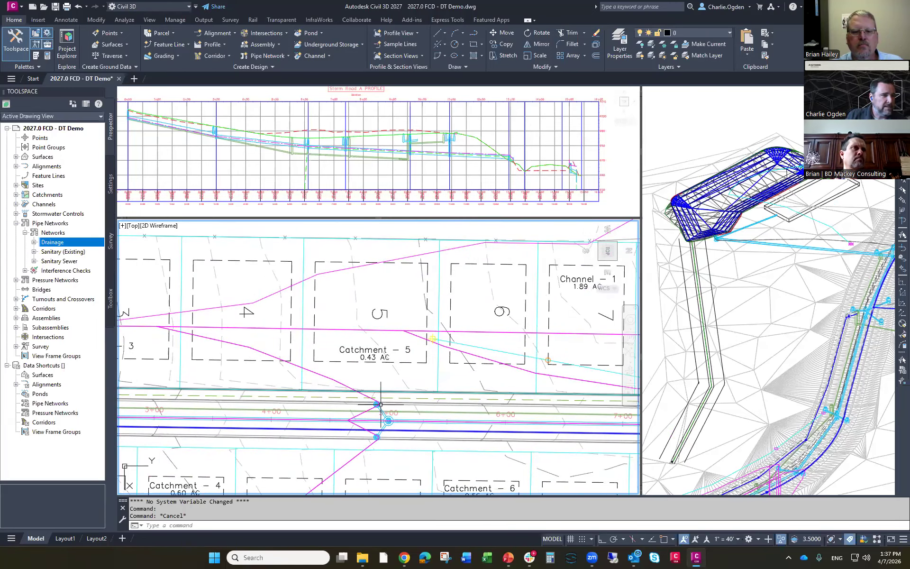
scroll(393, 403, "up", 5)
scroll(392, 403, "down", 3)
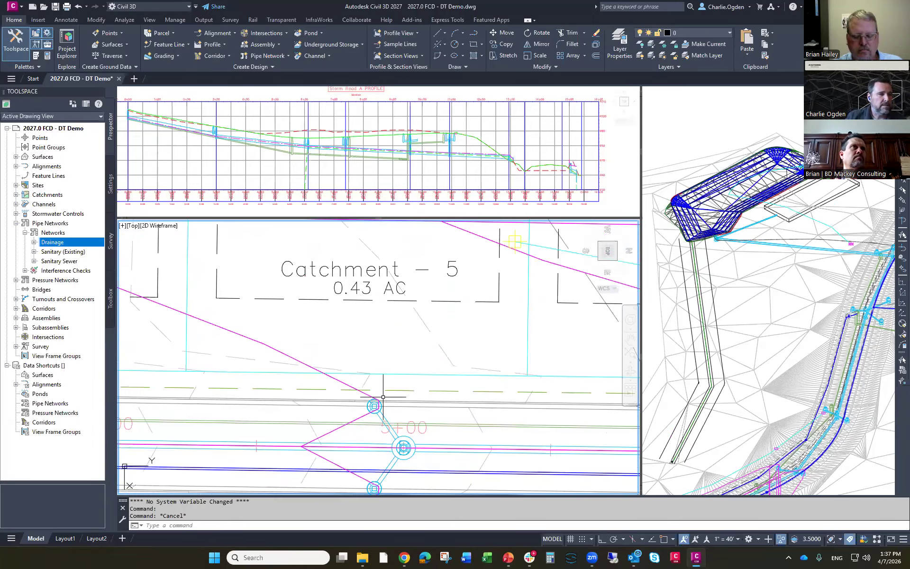
scroll(291, 368, "down", 6)
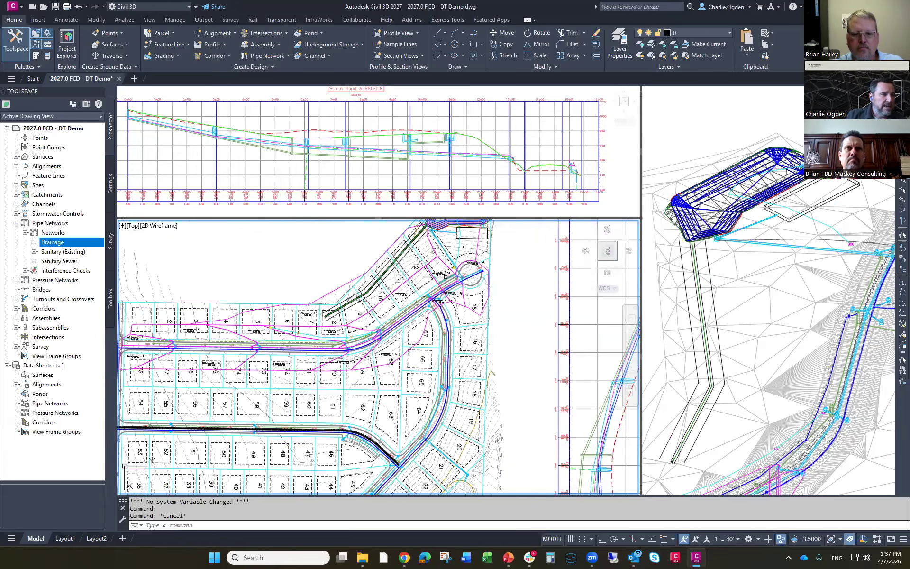
Step: Inspect the pond and the drainage pipe beside it, following the channel back to its upstream end
scroll(433, 300, "up", 4)
left_click(426, 269)
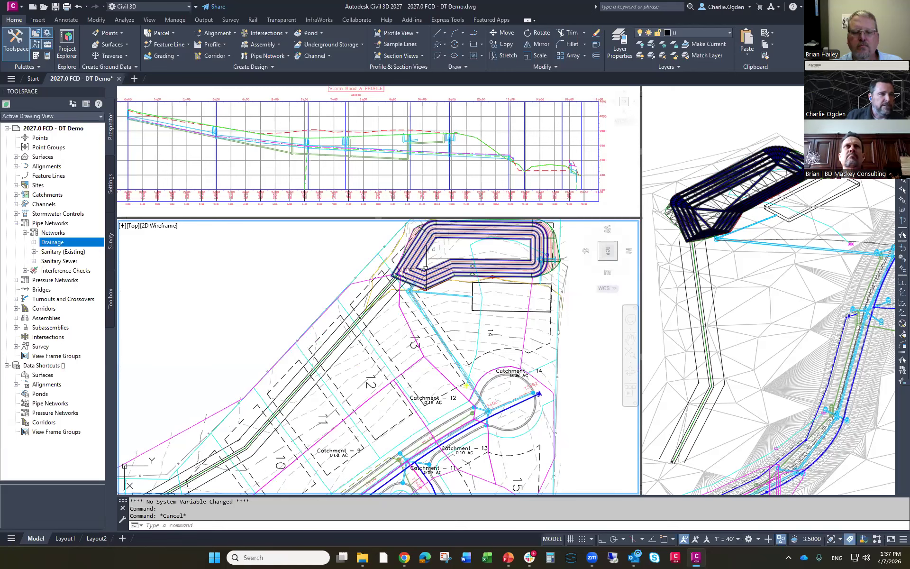
key("Escape")
mouse_move(459, 295)
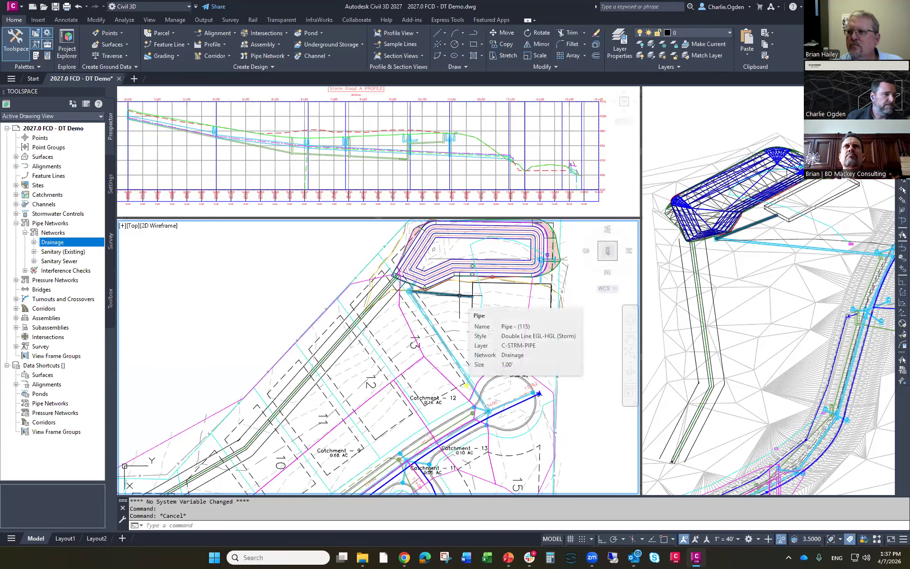
middle_click_drag(290, 346, 507, 276)
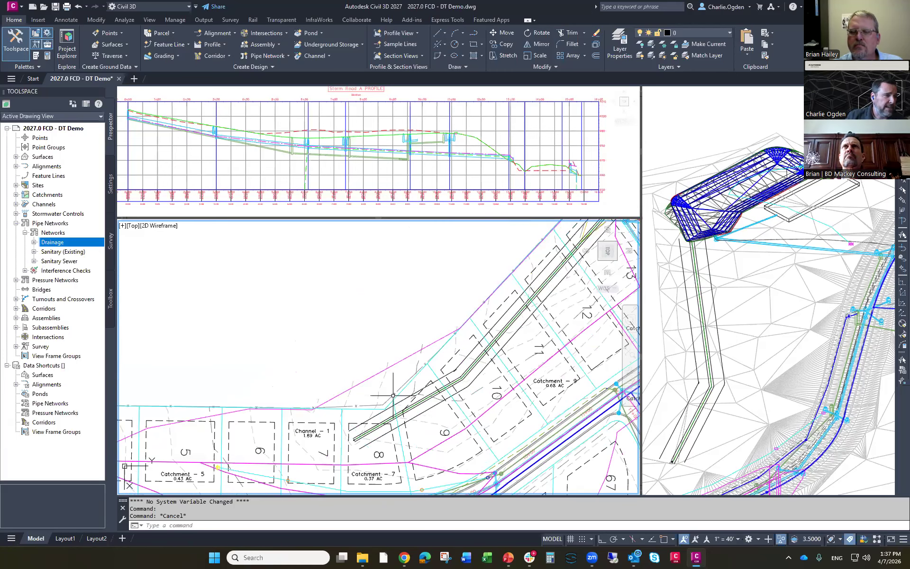
Step: Highlight the Channel - 1 catchment boundary, clear the selection and bring up the drainage analysis commands
left_click(229, 411)
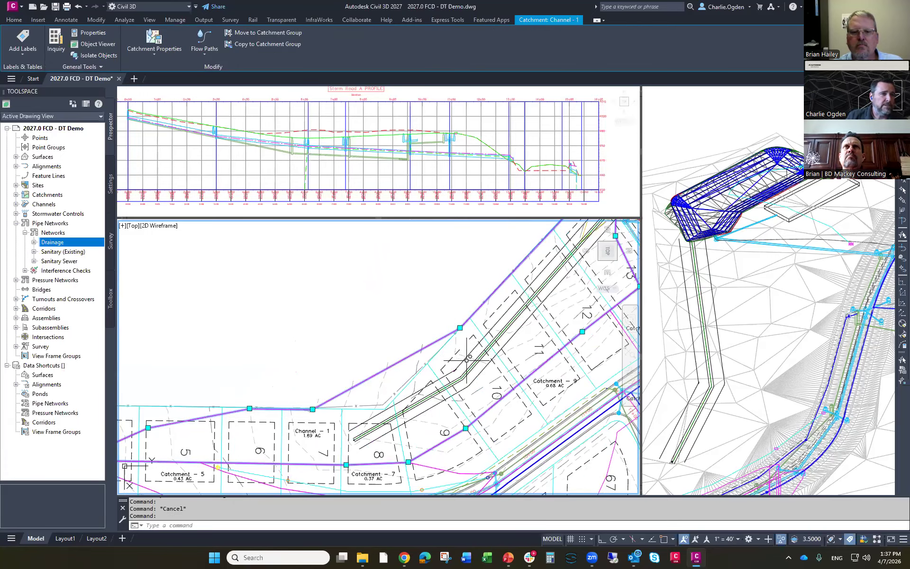
scroll(469, 352, "down", 2)
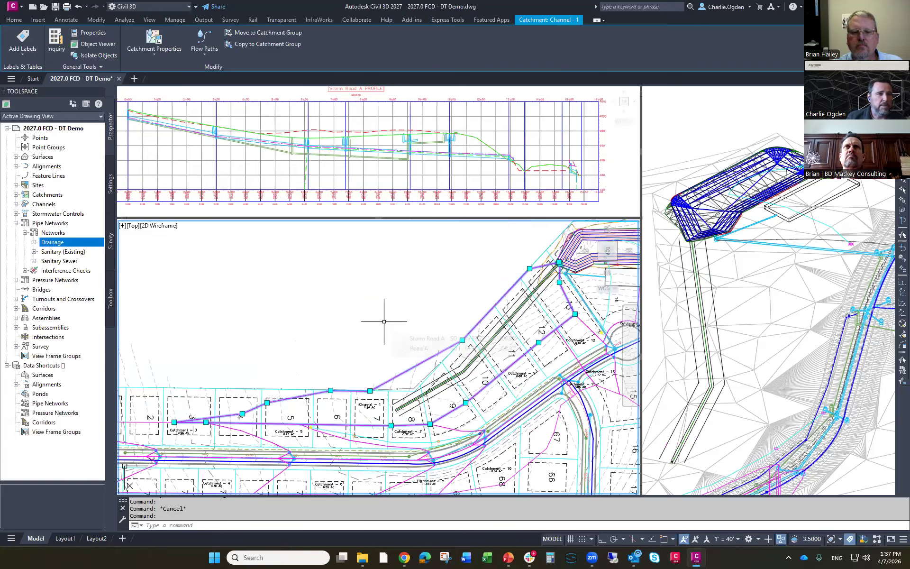
key("Escape")
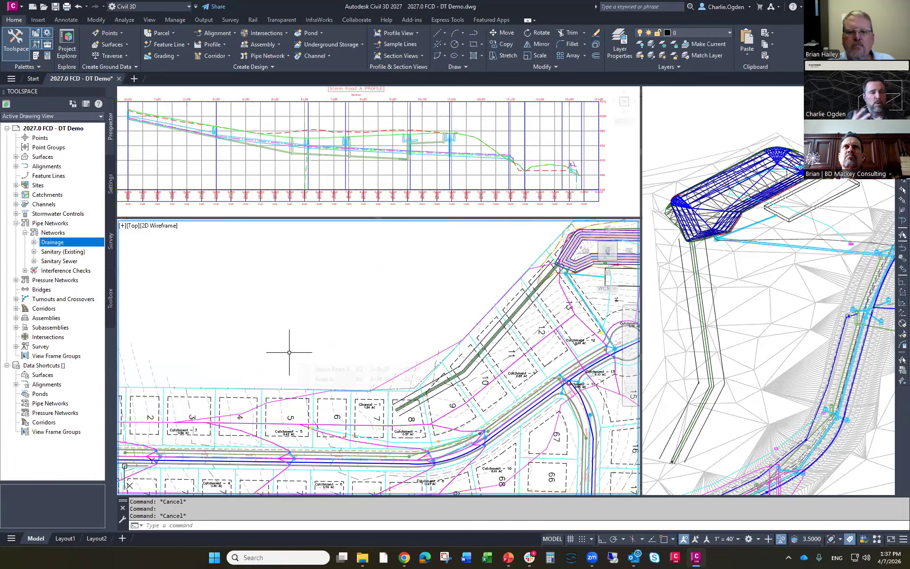
left_click(124, 20)
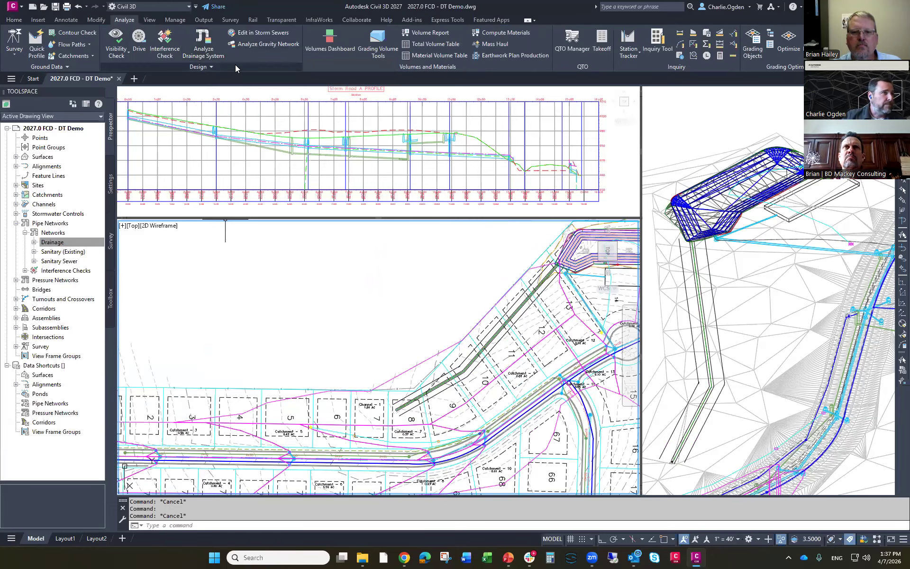
left_click(234, 67)
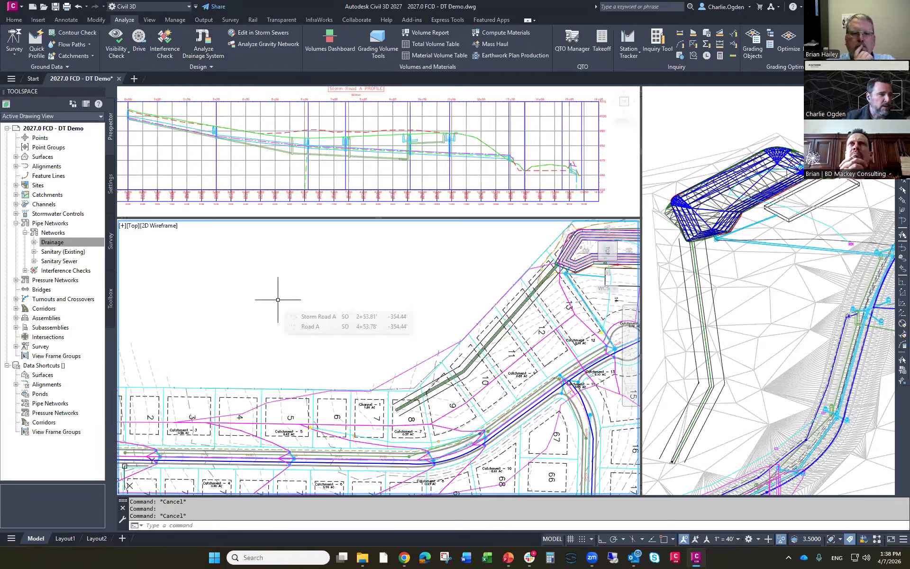
Step: Open the catchment properties of Catchment - 3 and review its general properties and runoff settings
middle_click_drag(338, 348, 461, 242)
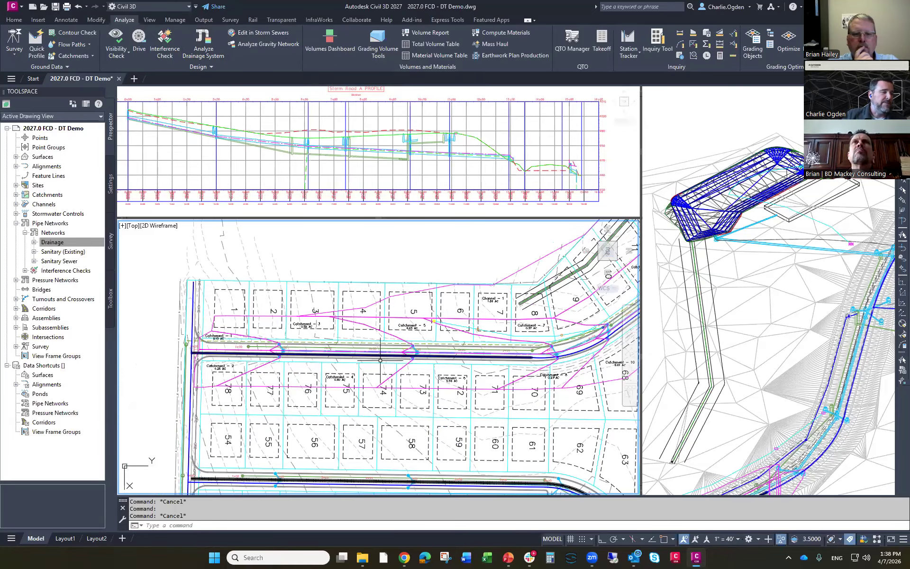
scroll(282, 314, "up", 2)
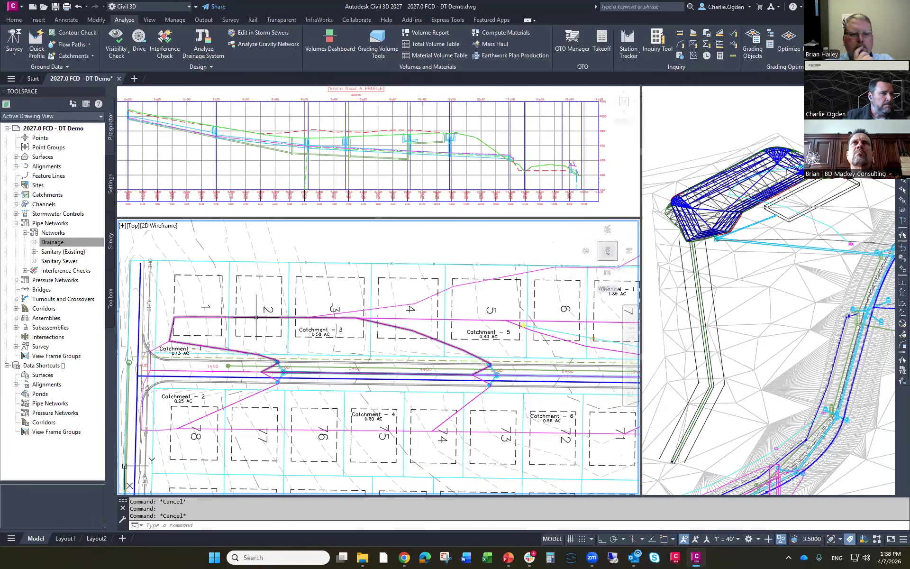
left_click(256, 316)
right_click(257, 330)
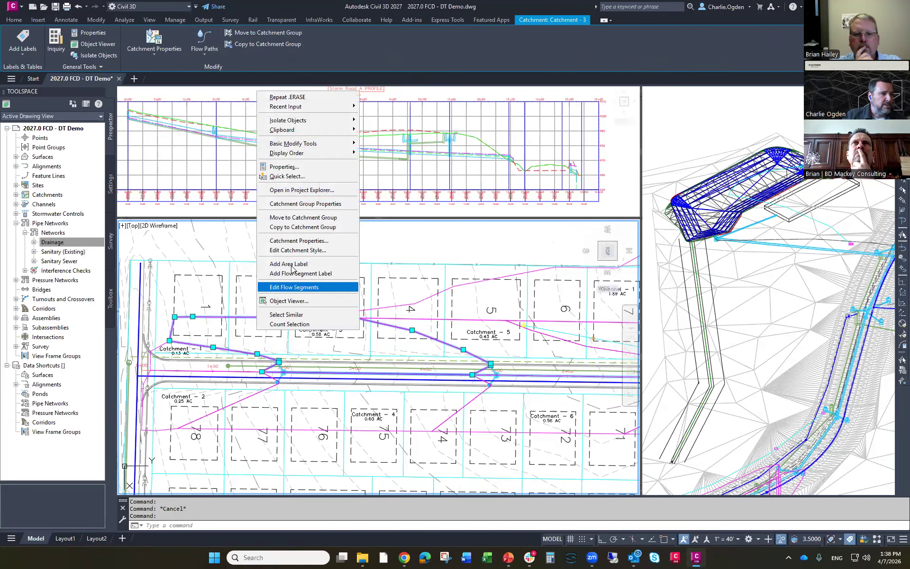
left_click(294, 242)
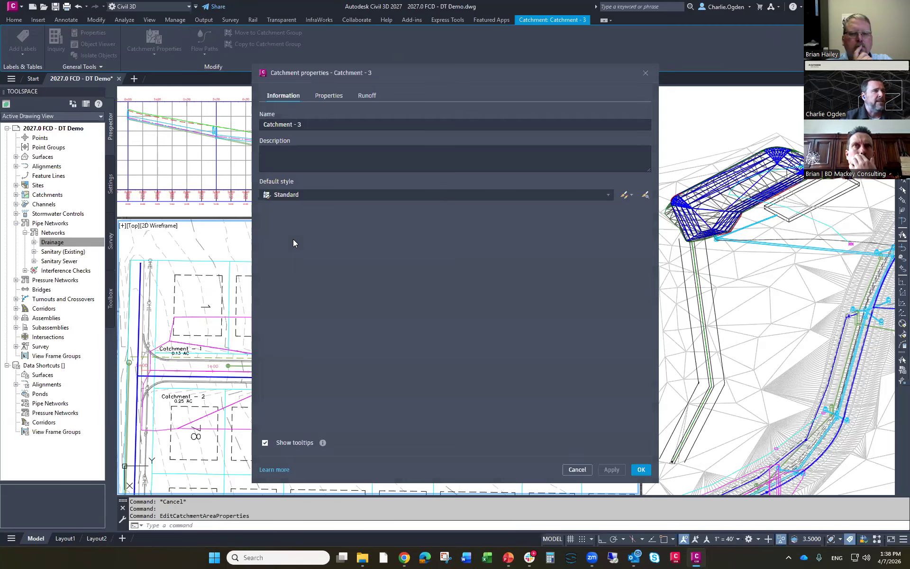
left_click(327, 96)
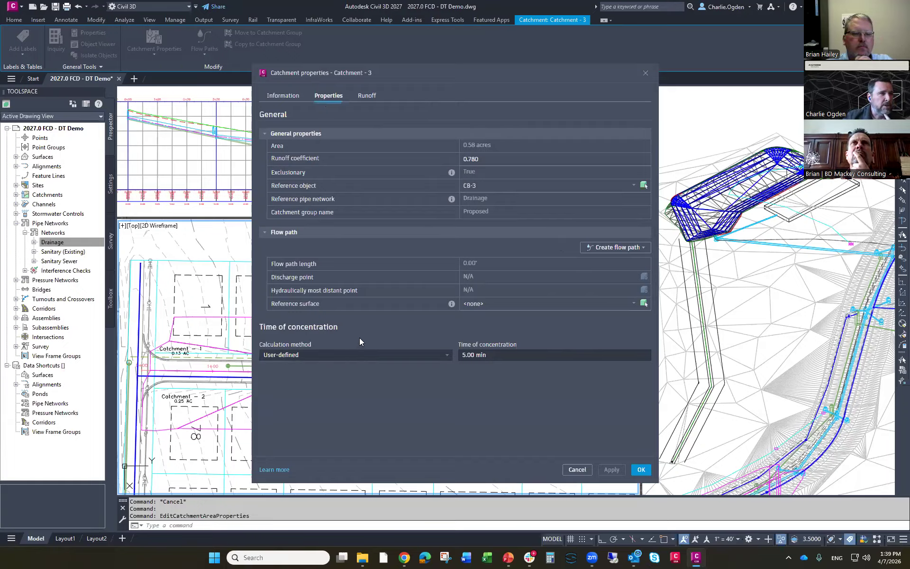
left_click(367, 96)
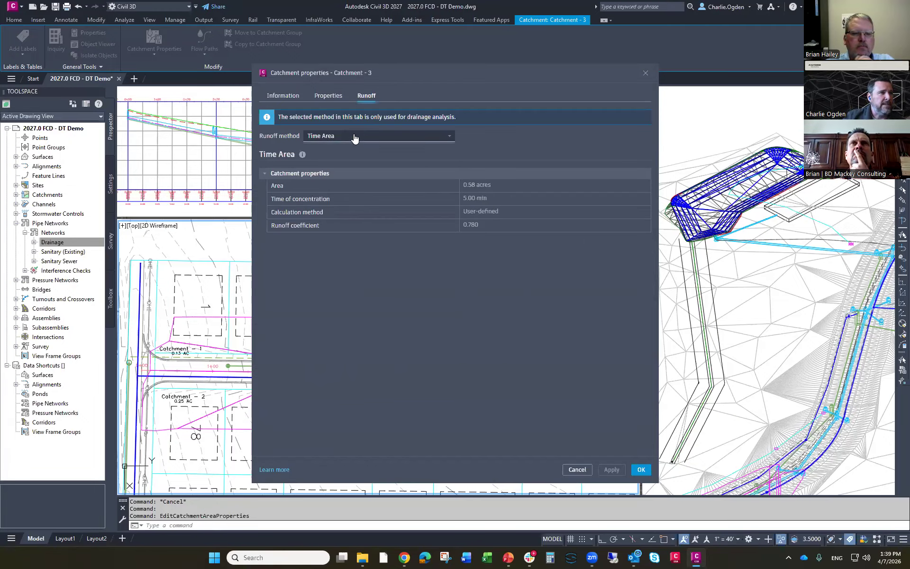
Step: Set Catchment - 3's runoff method to Soil Conservation Service (SCS) with a composite curve number of 78
left_click(355, 137)
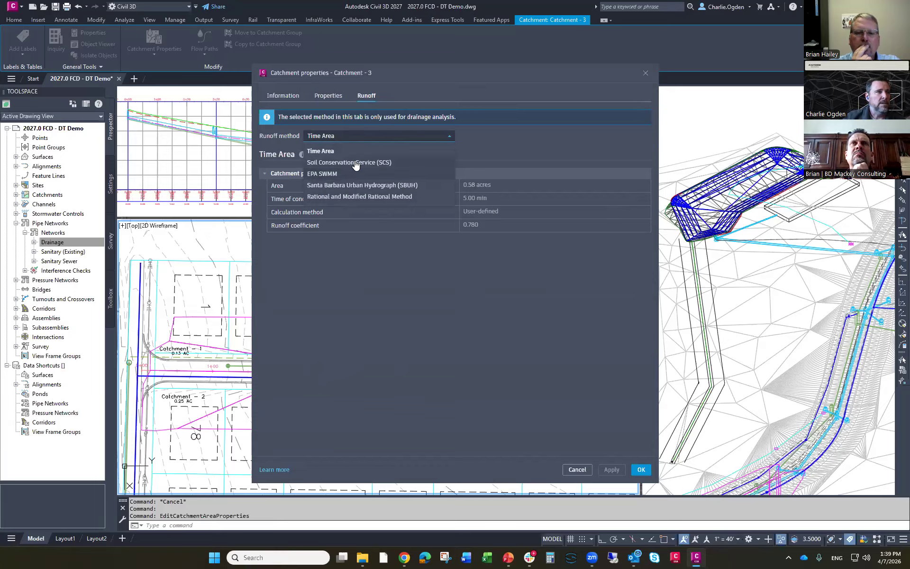
left_click(355, 163)
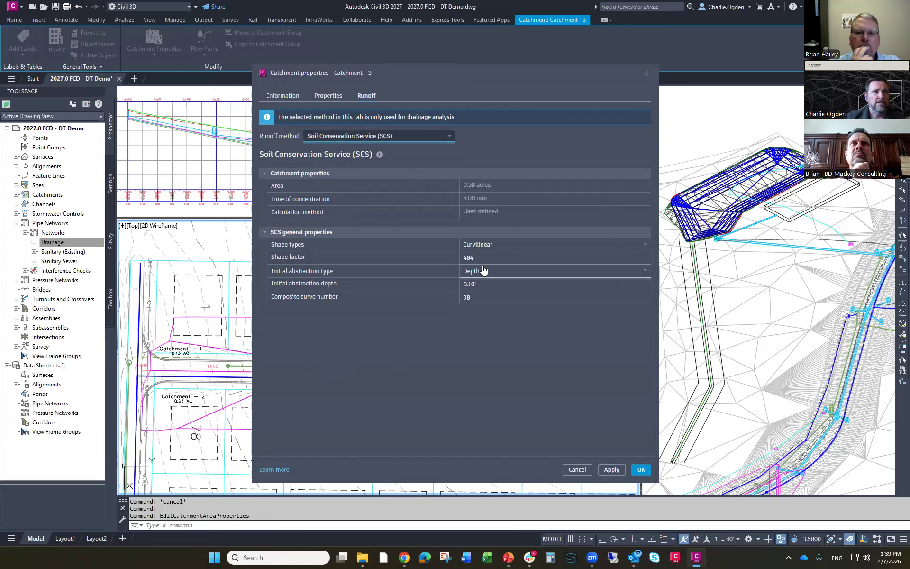
left_click(464, 297)
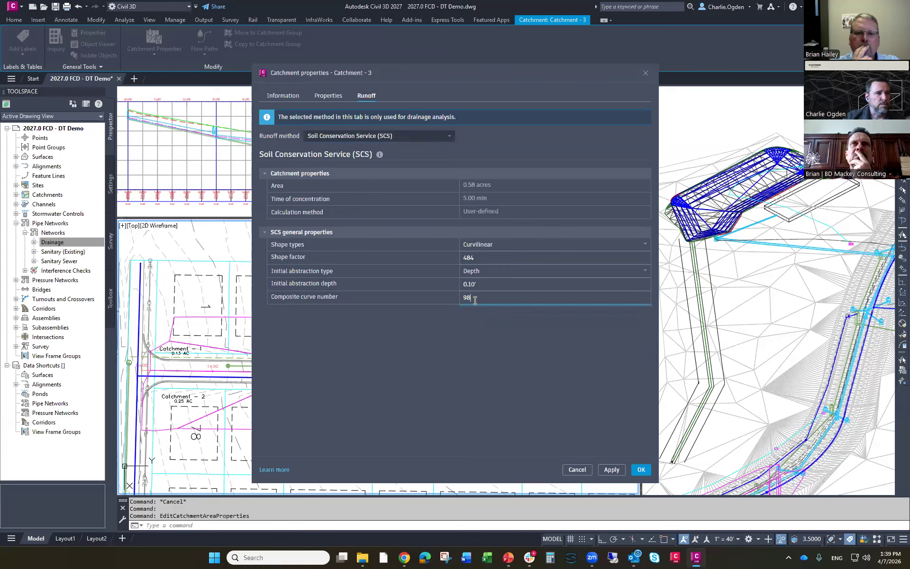
key("BackSpace")
key("BackSpace")
type("78")
left_click(420, 362)
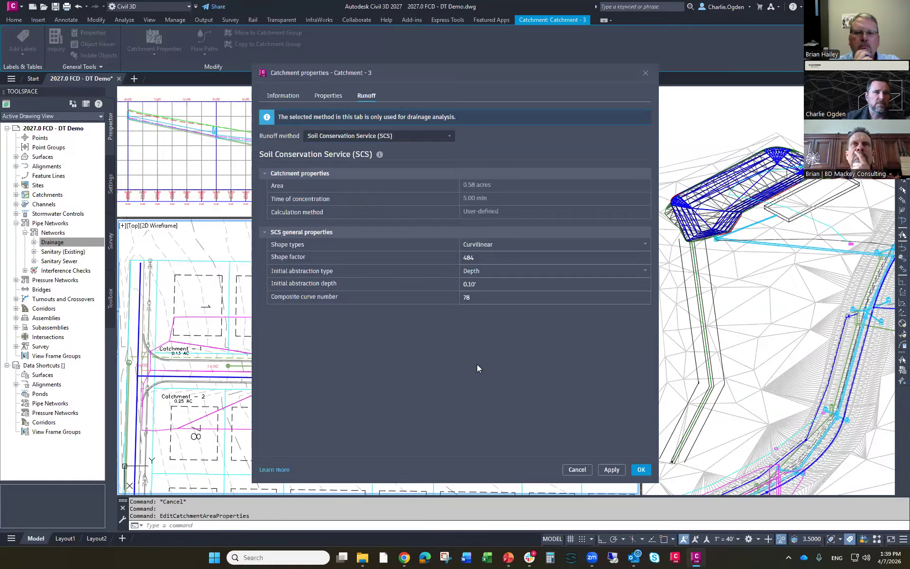
left_click(640, 471)
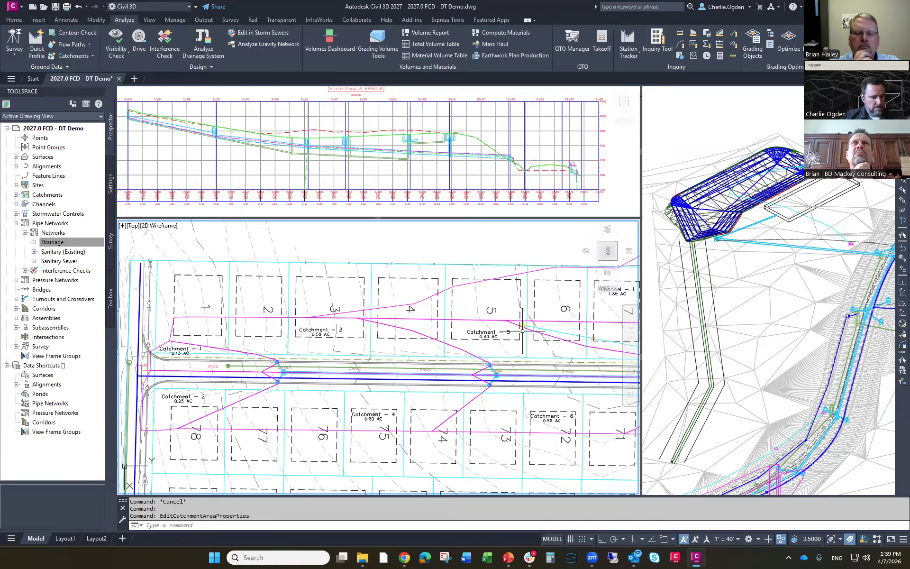
Step: Create a six-sided pond in the empty area outside lots 1 to 8, with 6.00' depth and -3.00:1 inside slope
scroll(463, 355, "down", 6)
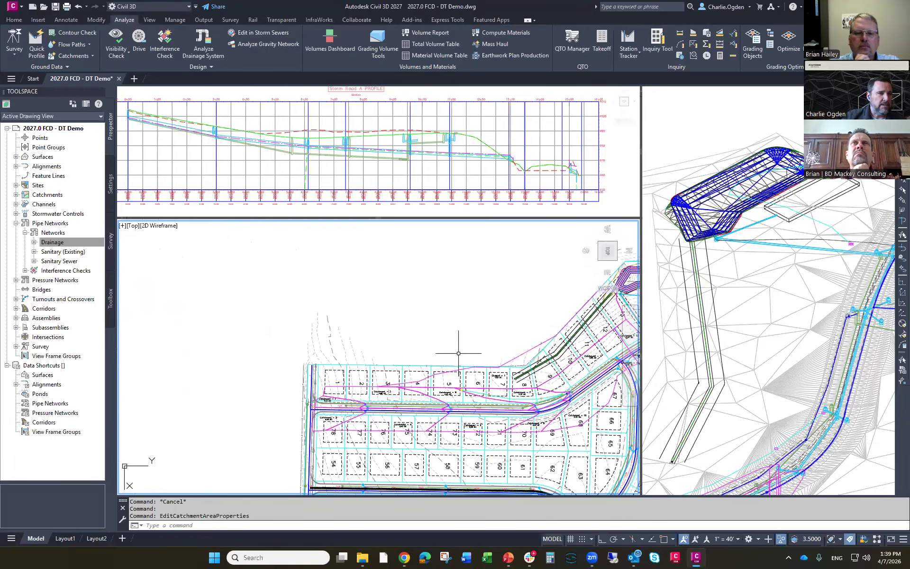
scroll(499, 307, "up", 3)
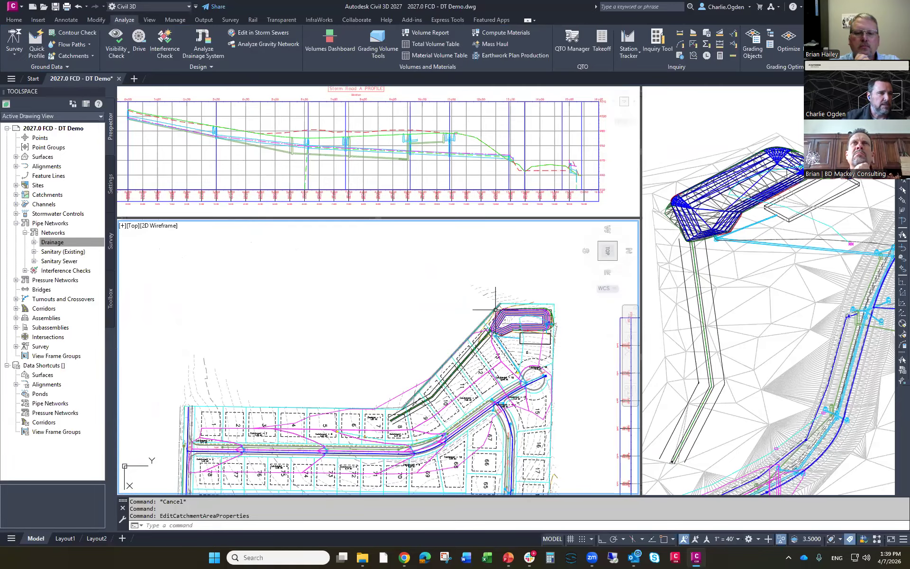
left_click(14, 20)
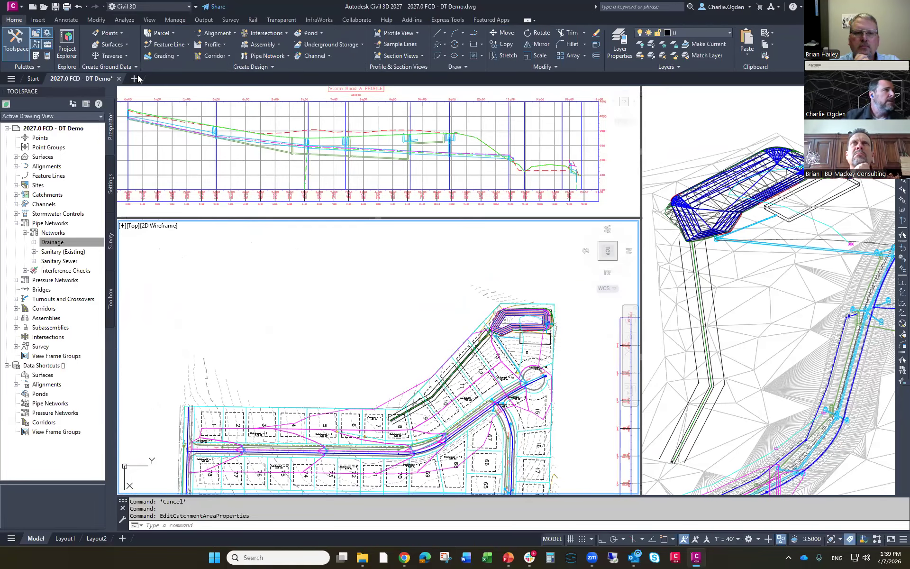
left_click(317, 35)
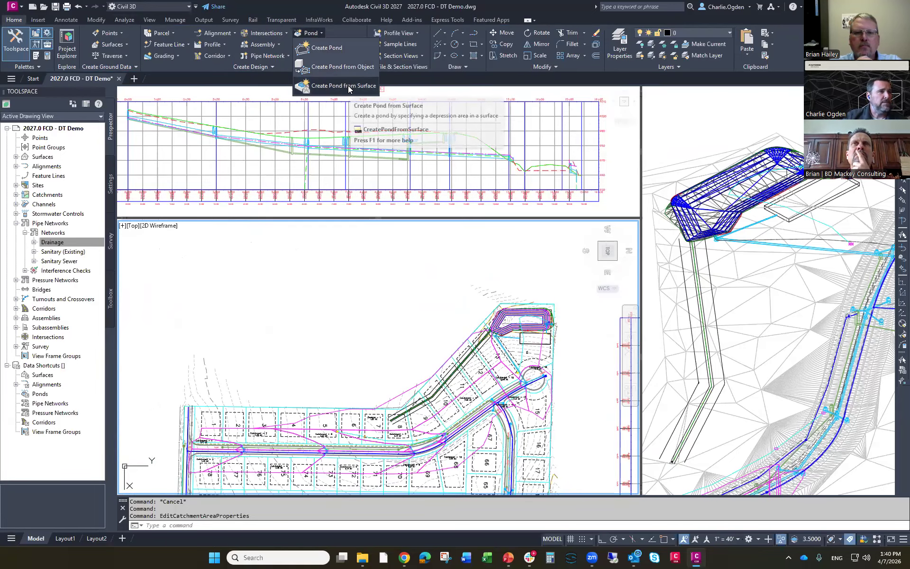
left_click(339, 51)
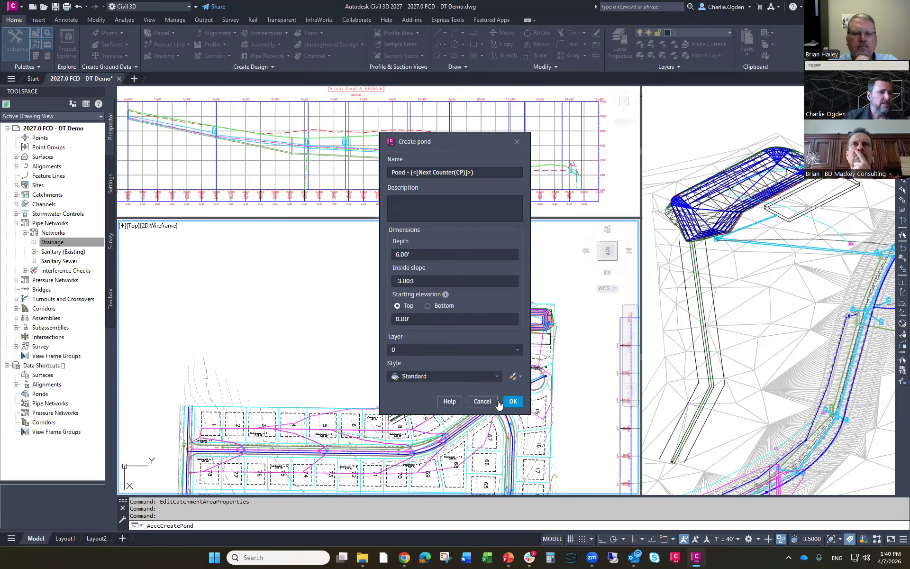
left_click(513, 401)
left_click(349, 356)
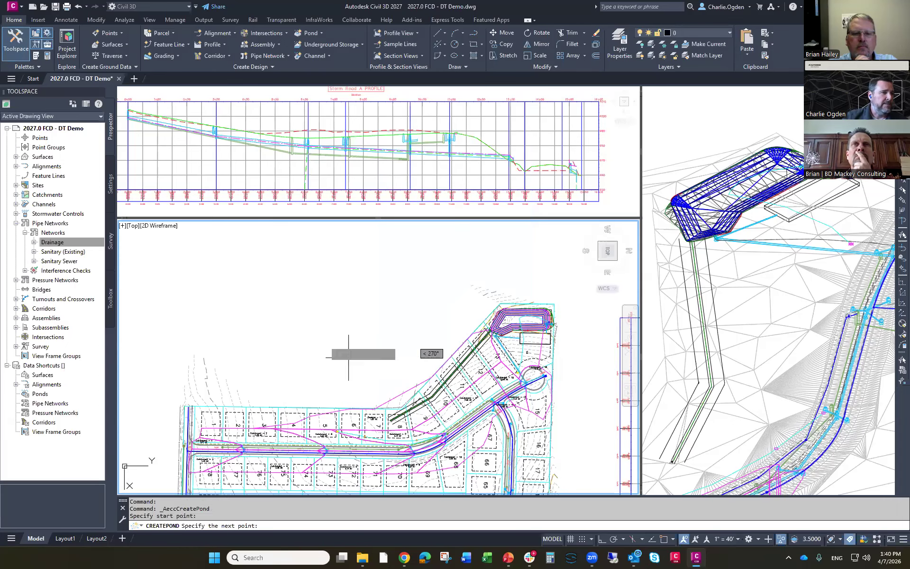
left_click(299, 326)
left_click(311, 284)
left_click(362, 272)
left_click(401, 291)
left_click(394, 327)
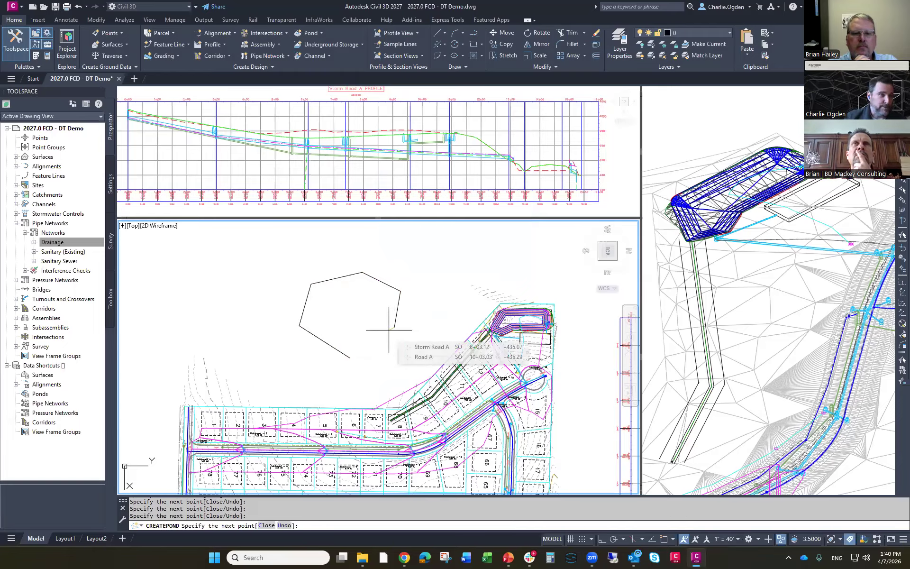
key("Return")
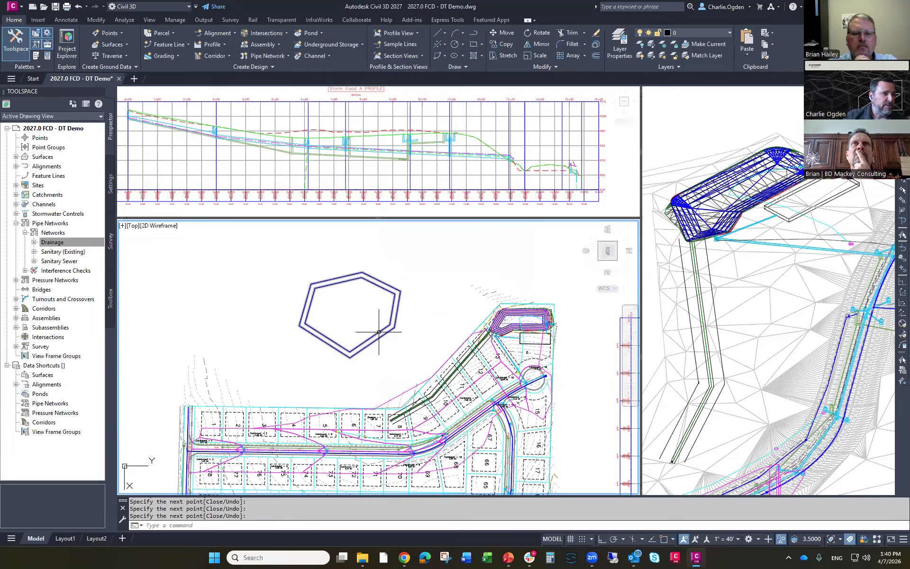
Step: Add the six-sided pond to the Model Viewer, orbit it in 3D and close the viewer
left_click(368, 321)
right_click(393, 374)
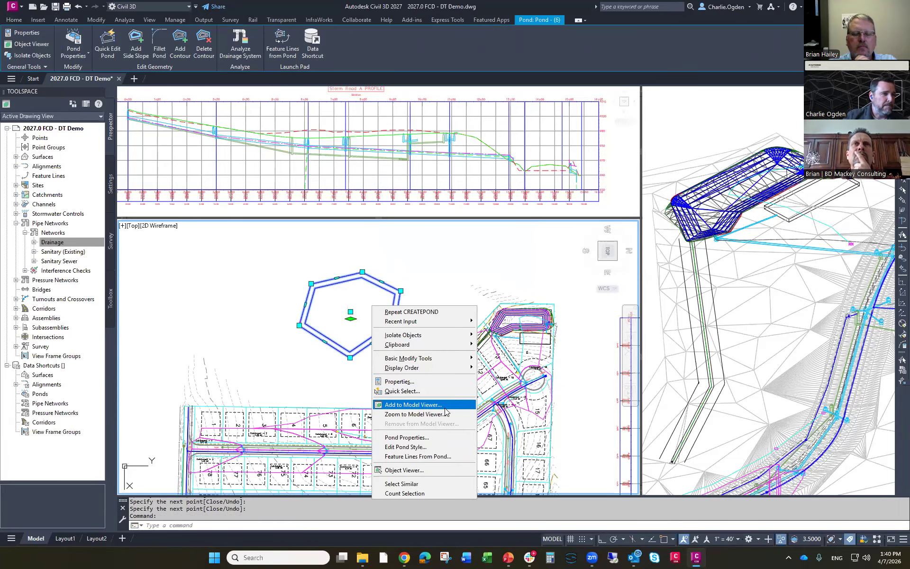
left_click(444, 406)
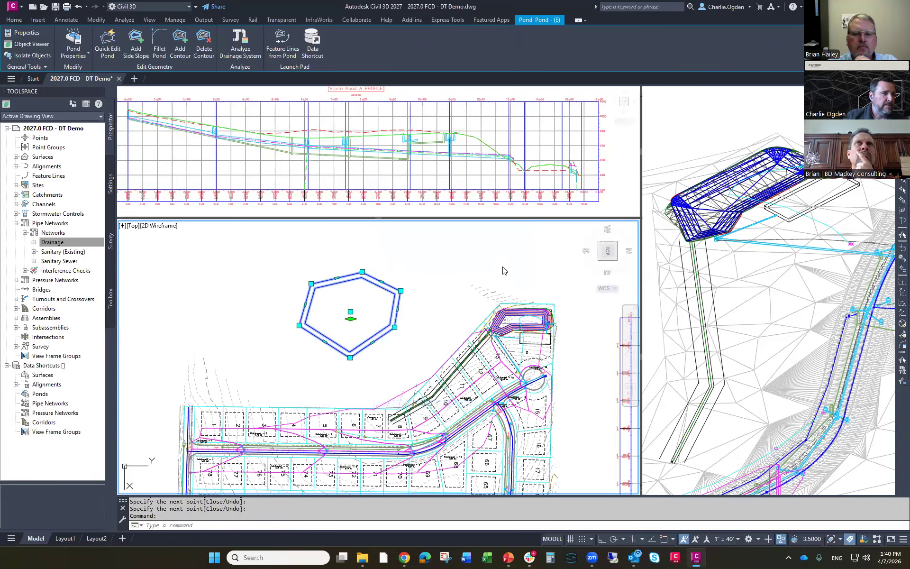
mouse_move(343, 254)
left_mouse_down()
mouse_move(345, 211)
mouse_move(343, 223)
mouse_move(370, 233)
mouse_move(374, 221)
mouse_move(356, 229)
mouse_move(351, 219)
left_mouse_up()
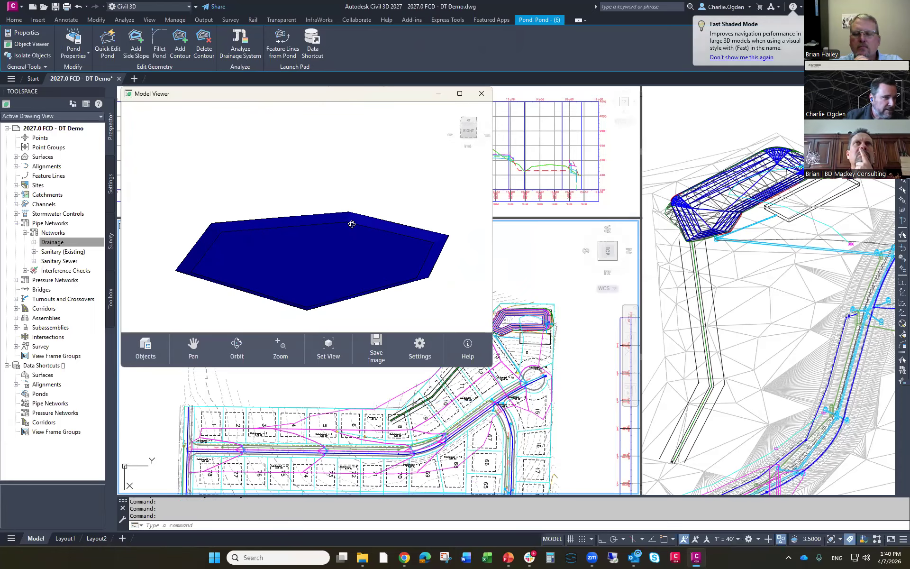
left_click(481, 93)
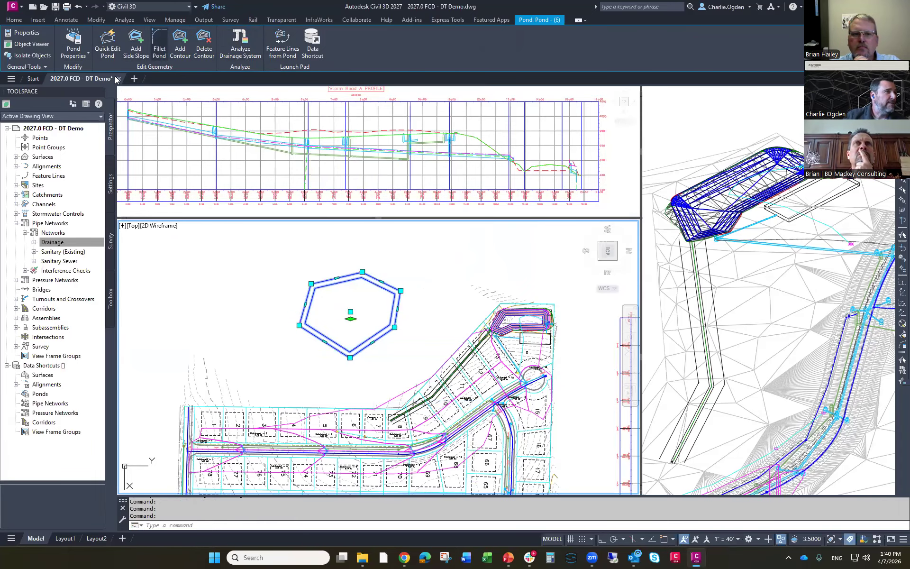
Step: Fillet the corners of the six-sided pond with a radius of 25 and inspect the rounded corners
left_click(160, 52)
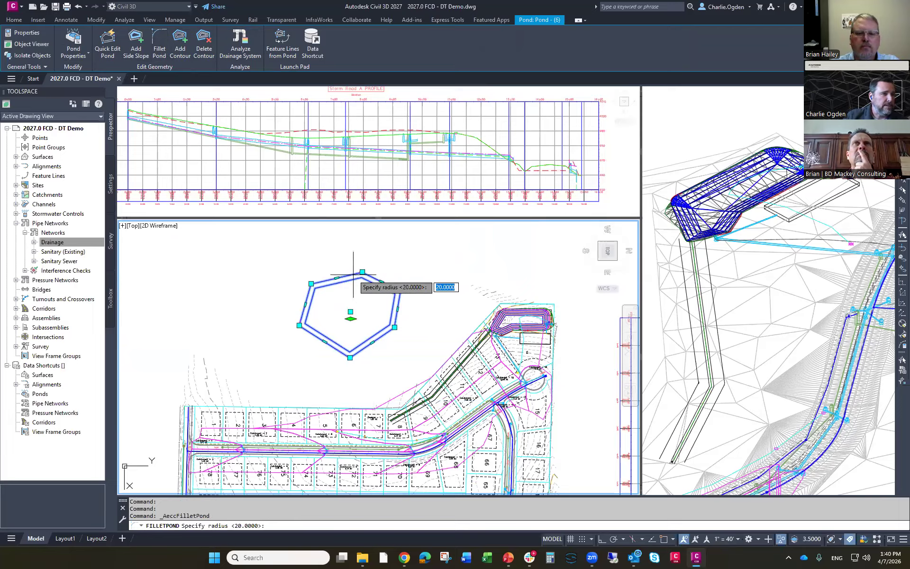
type("25")
key("Return")
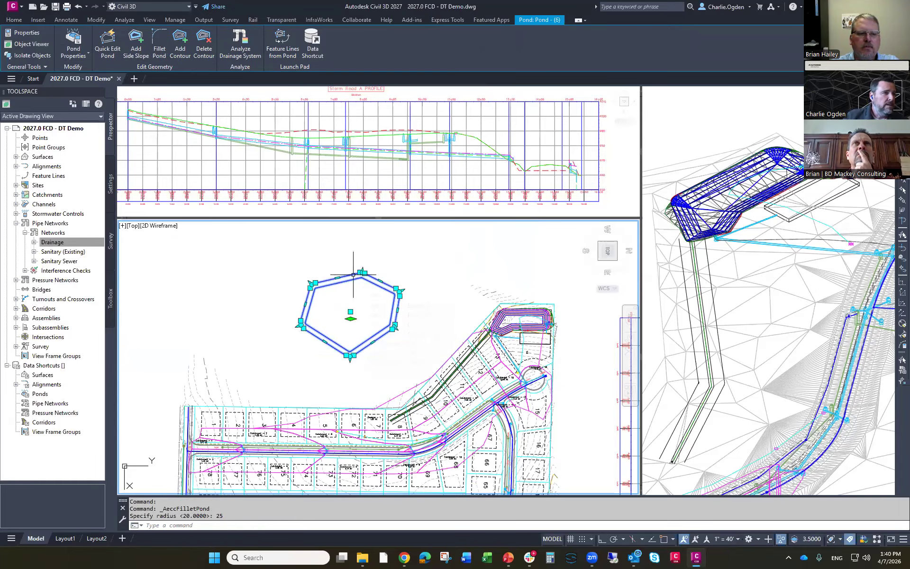
scroll(353, 274, "up", 5)
key("Escape")
left_click(369, 304)
scroll(372, 379, "down", 4)
middle_click_drag(371, 380, 346, 300)
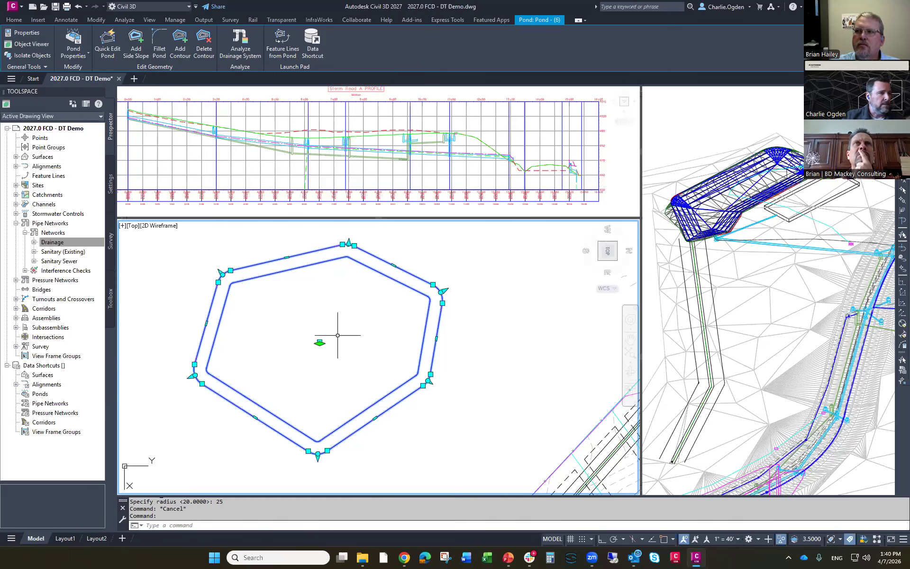
Step: Erase the six-sided practice pond from the drawing
key("Escape")
scroll(341, 355, "down", 6)
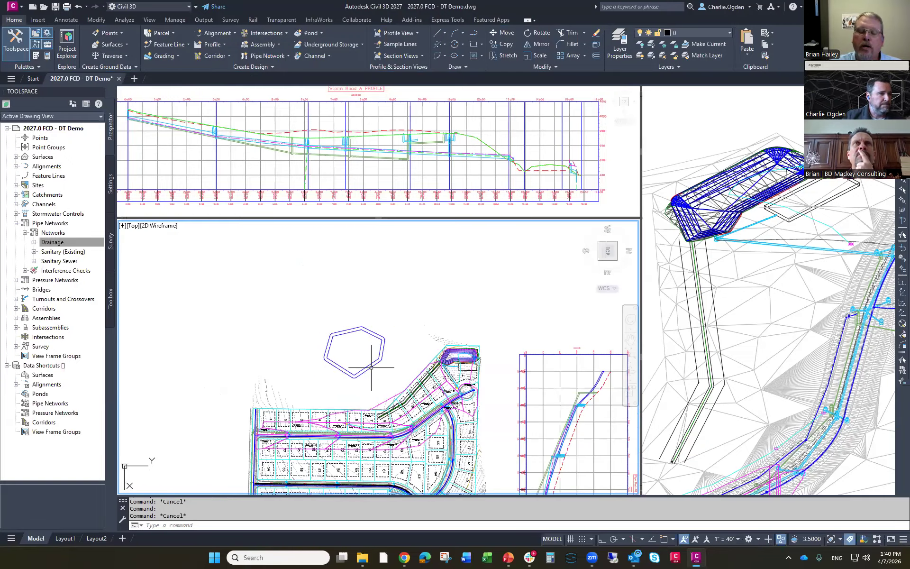
left_click(370, 363)
key("Delete")
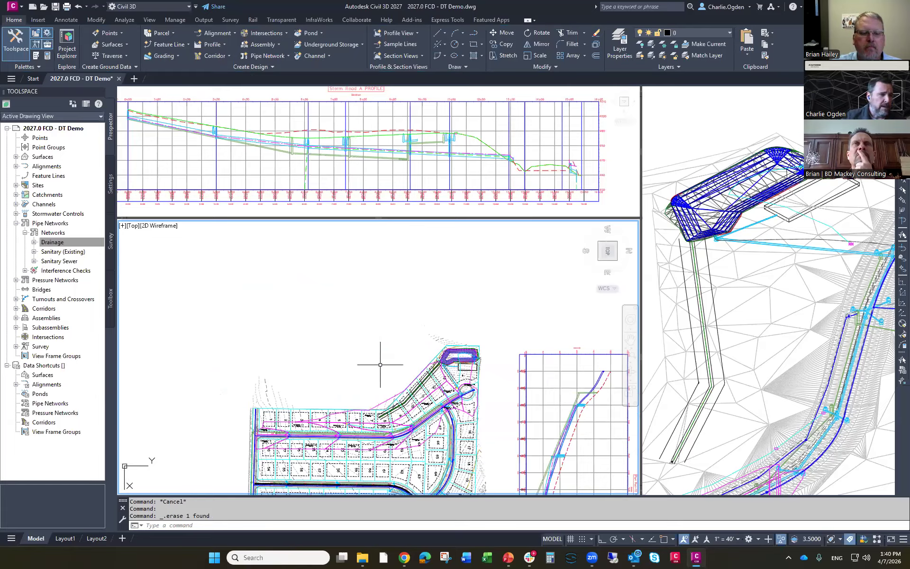
Step: Create a pond from the surface using the basin's closed contour beside lots 22 to 24, on layer 0 with the Standard style
middle_click_drag(434, 475, 403, 369)
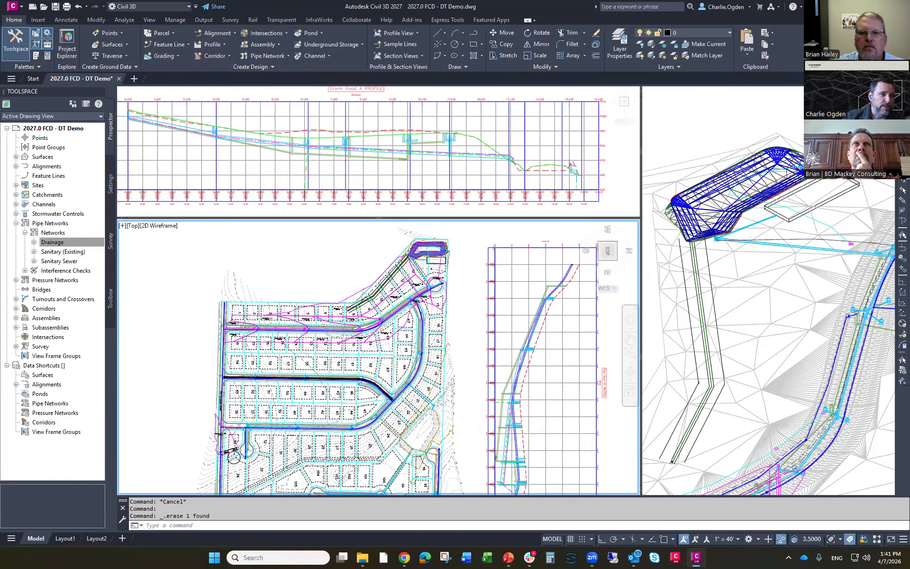
scroll(422, 440, "up", 2)
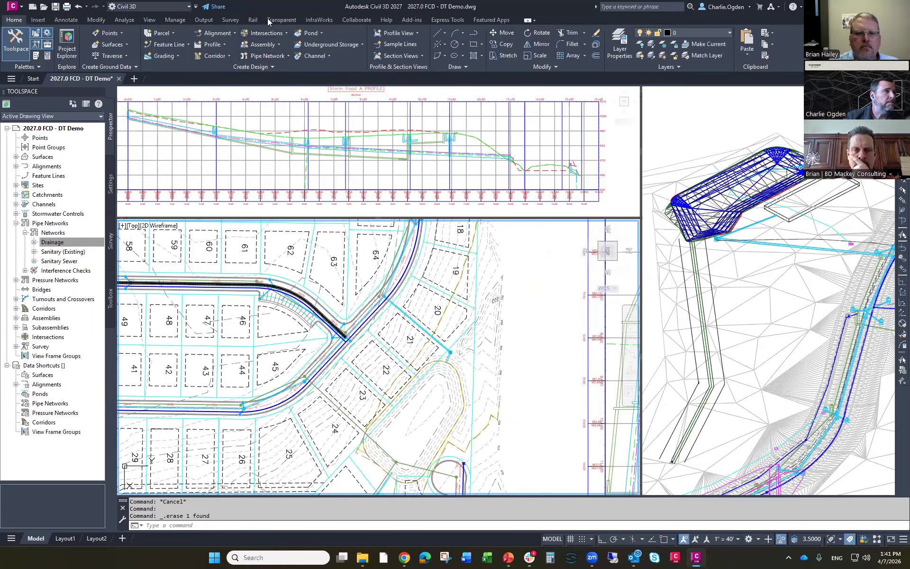
left_click(314, 33)
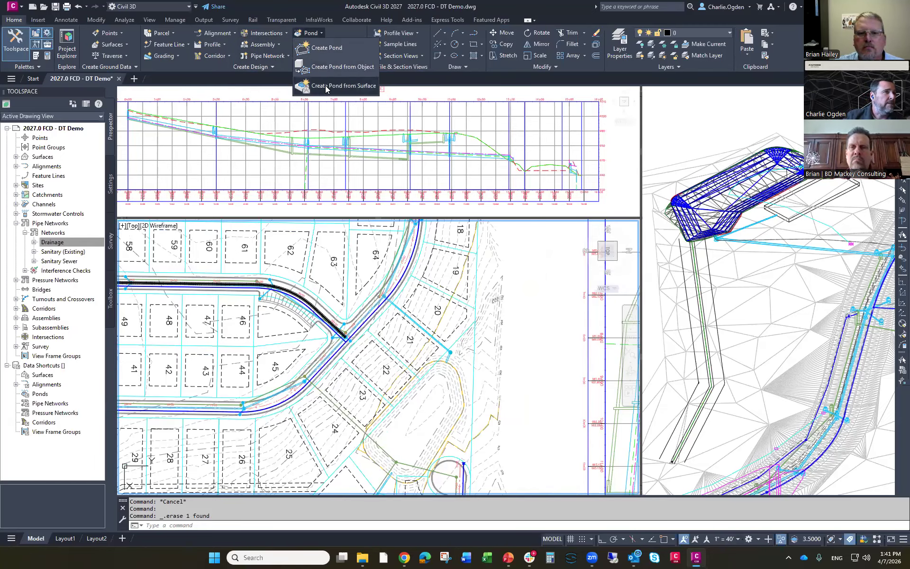
left_click(351, 88)
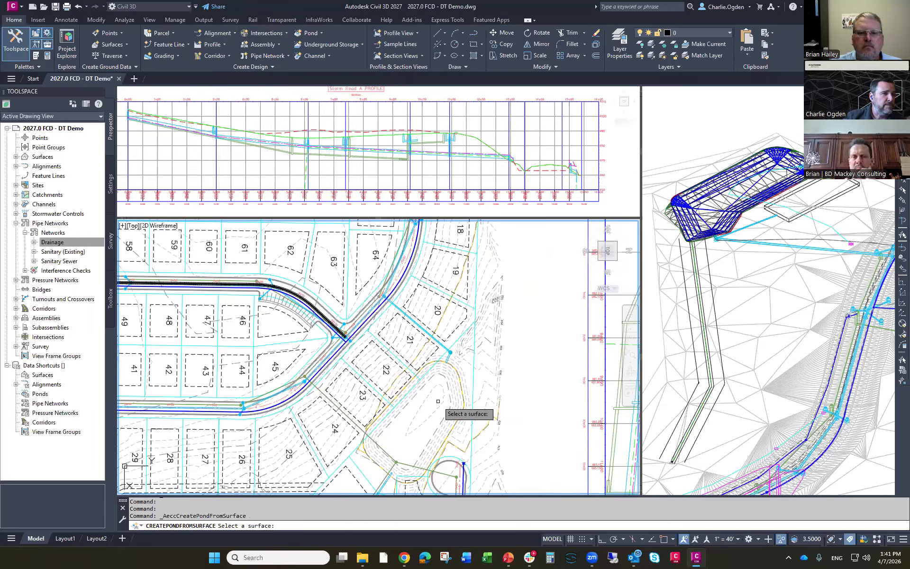
scroll(433, 194, "down", 10)
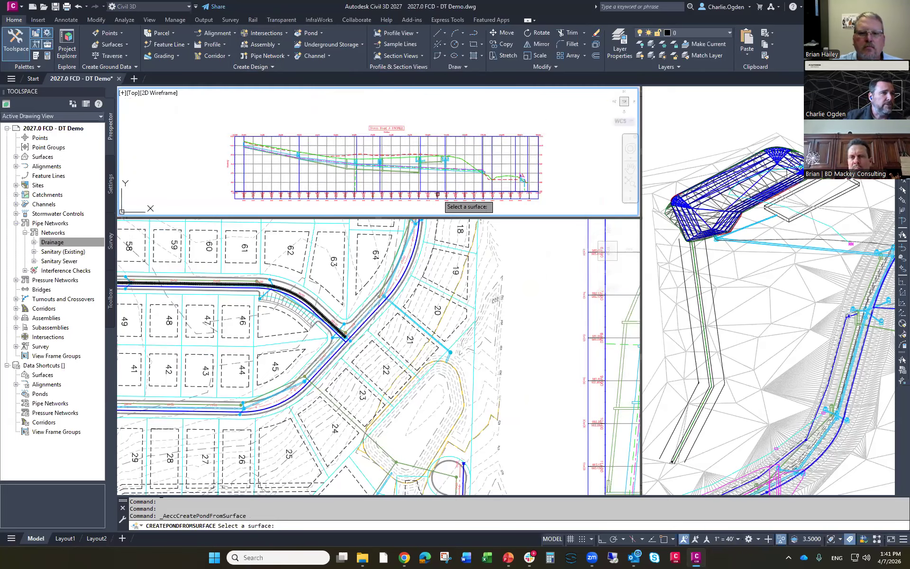
scroll(399, 174, "up", 10)
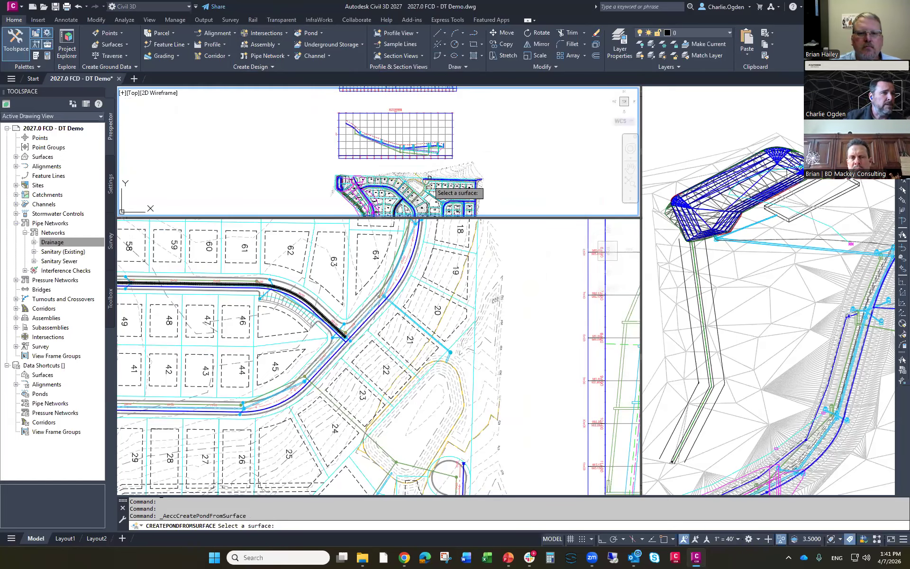
scroll(400, 173, "up", 4)
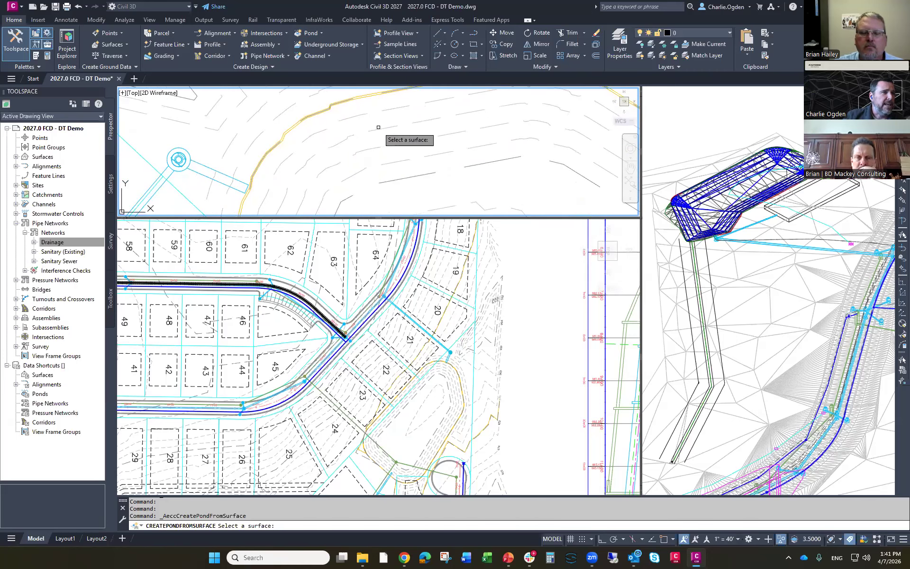
left_click(386, 112)
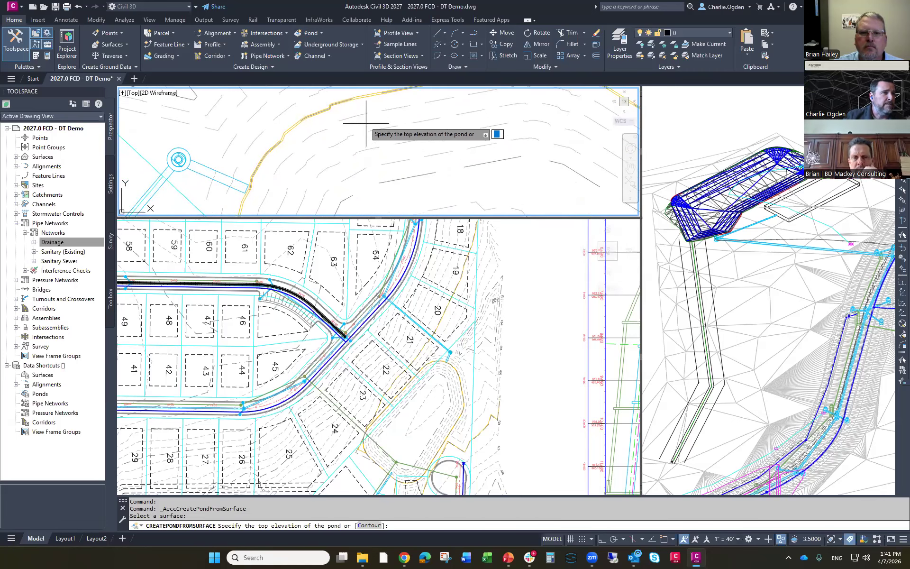
key("Down")
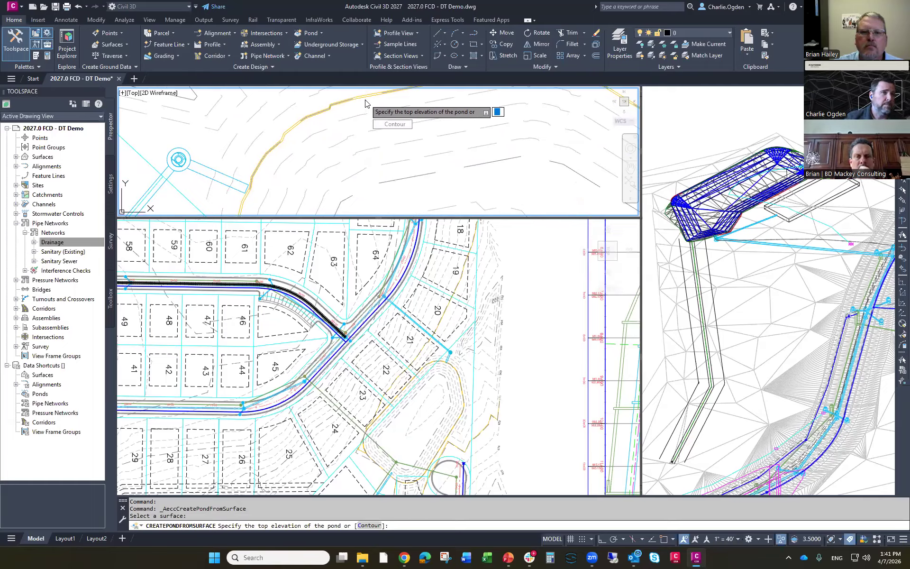
left_click(397, 125)
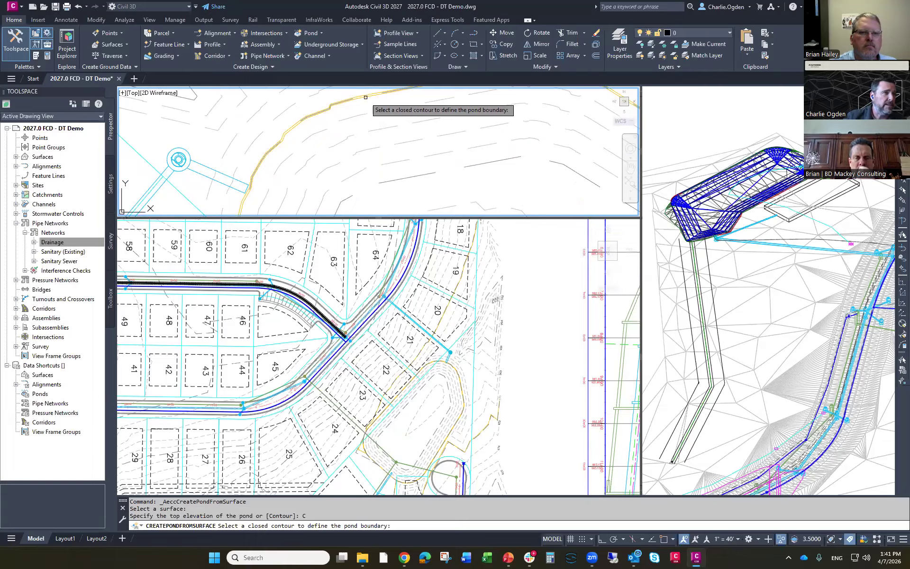
left_click(366, 97)
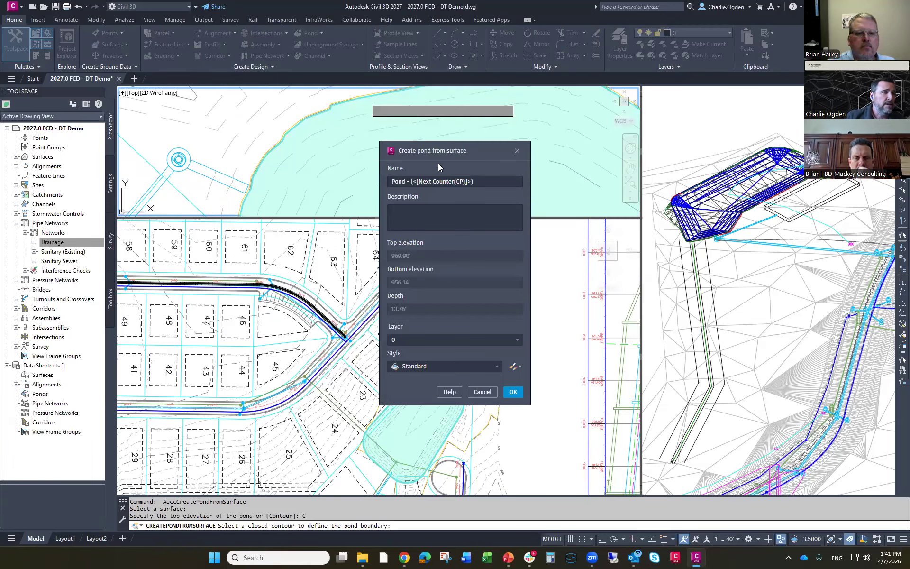
left_click_drag(426, 149, 197, 162)
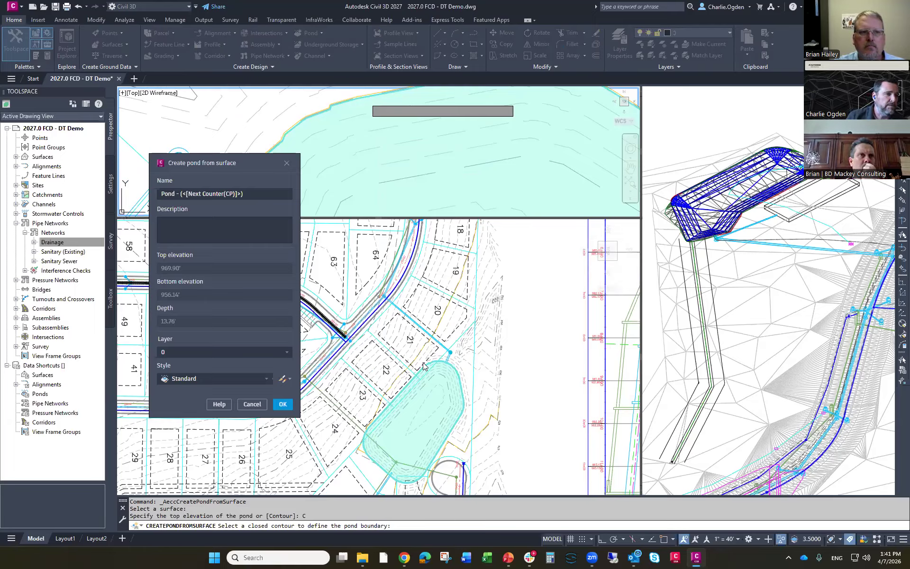
left_click(283, 405)
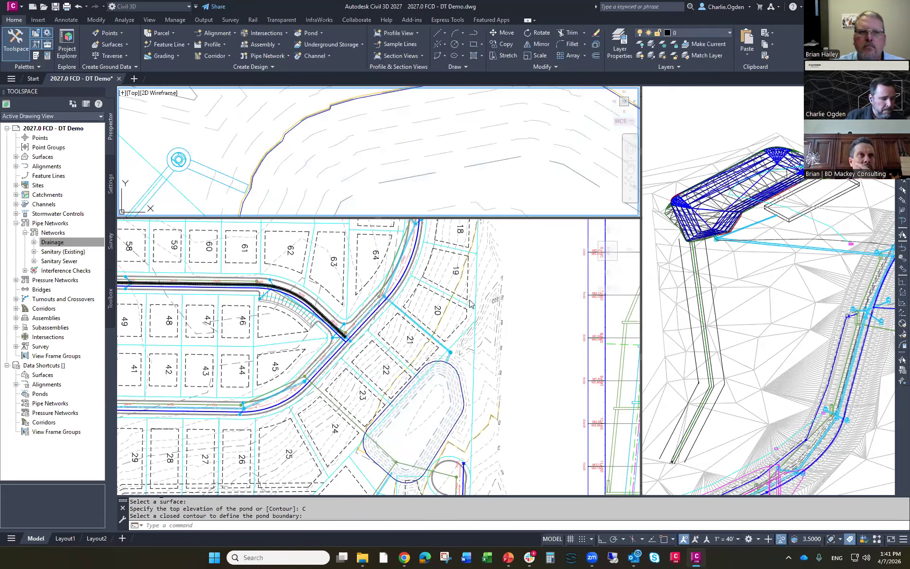
key("Escape")
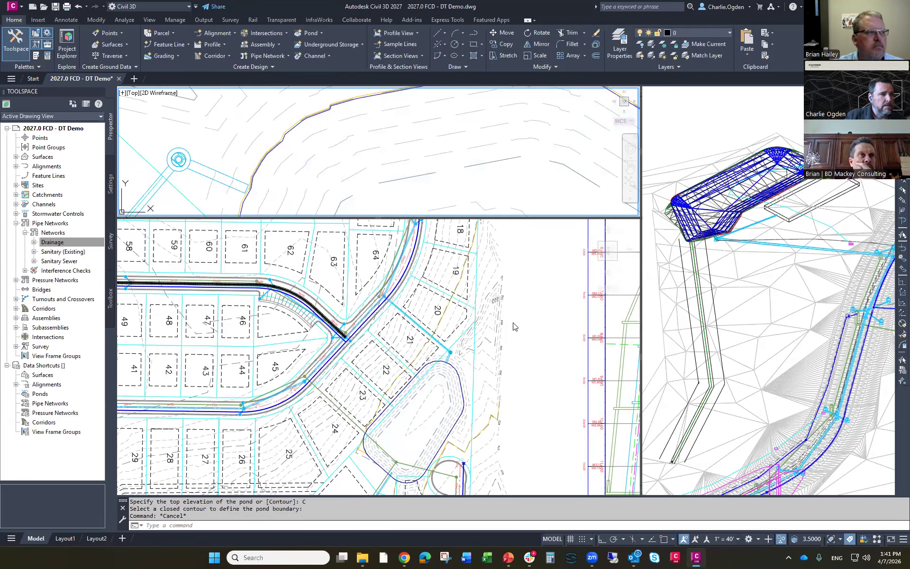
Step: Open the Channel Properties of the channel running behind lots 8 to 13 down from the upper pond
left_click(379, 260)
scroll(370, 275, "down", 3)
scroll(358, 322, "down", 3)
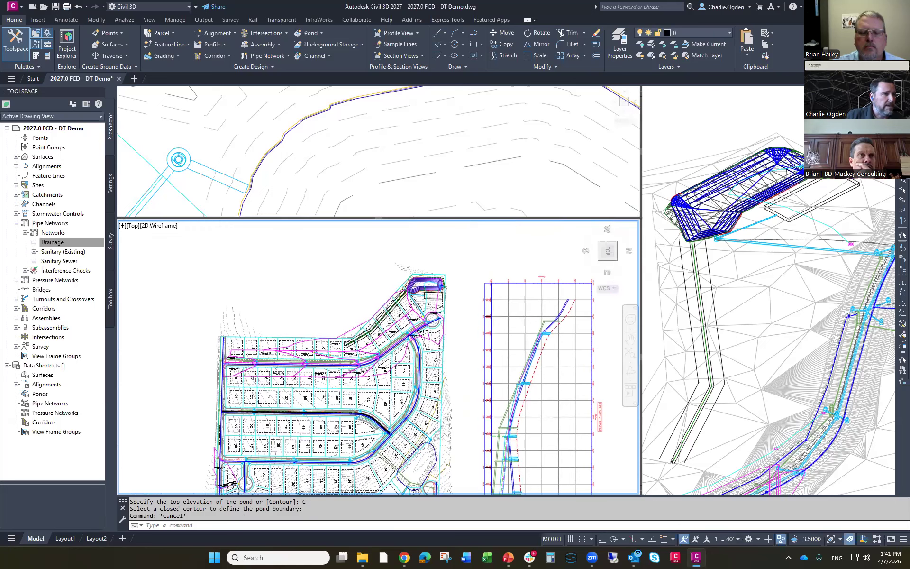
scroll(358, 322, "up", 4)
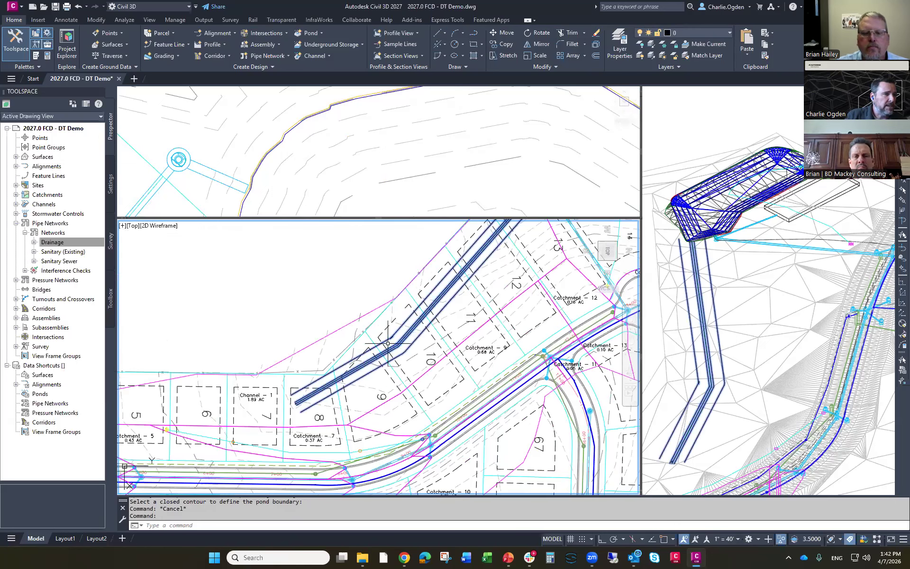
left_click(394, 334)
scroll(325, 274, "down", 2)
middle_click_drag(325, 270, 297, 331)
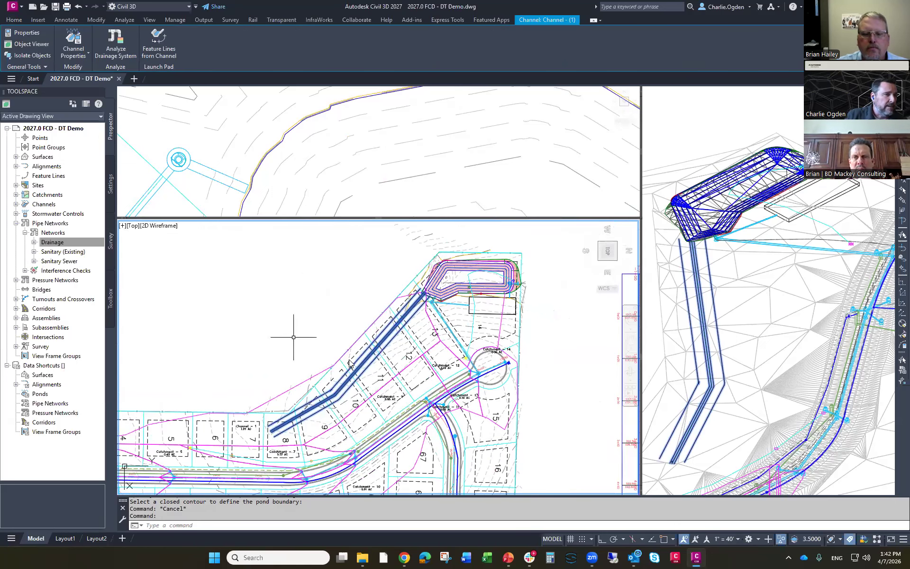
right_click(297, 333)
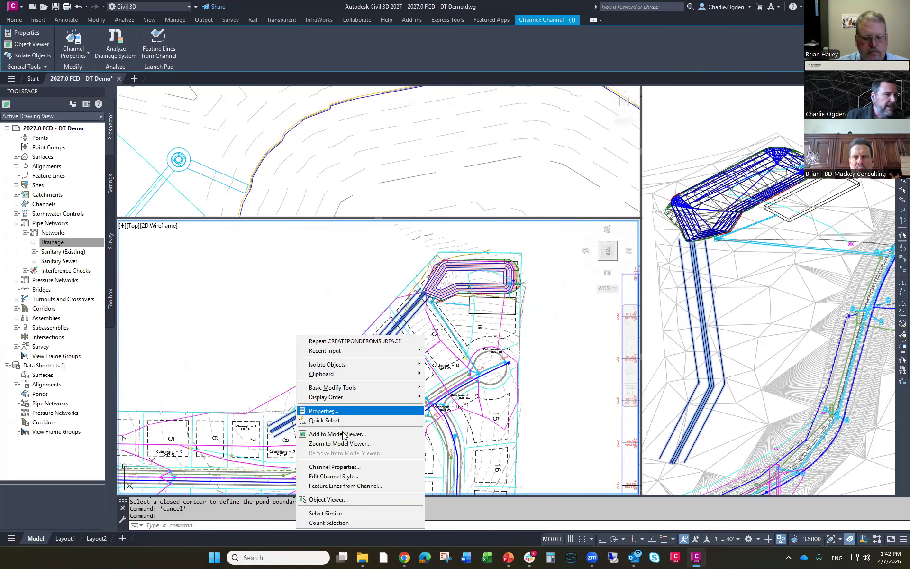
left_click(336, 467)
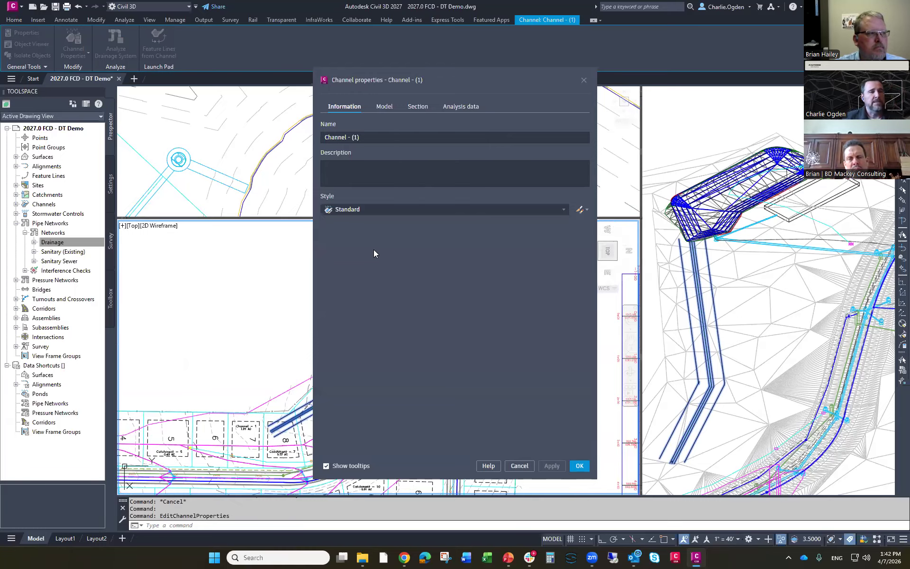
Step: Review the channel's baseline, stationing and segment grades, moving the properties dialog clear of the channel in plan
left_click(384, 107)
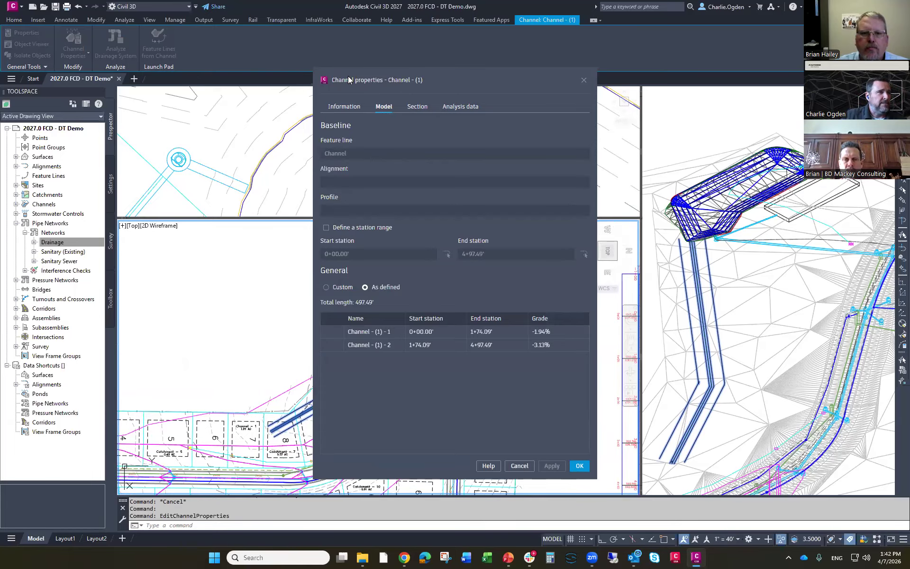
left_click_drag(347, 188, 81, 189)
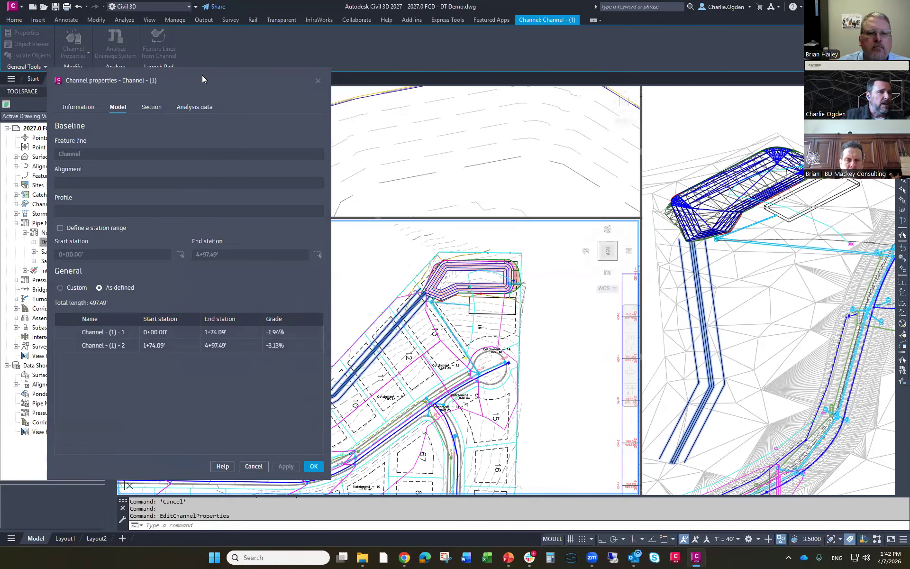
left_click_drag(202, 74, 697, 97)
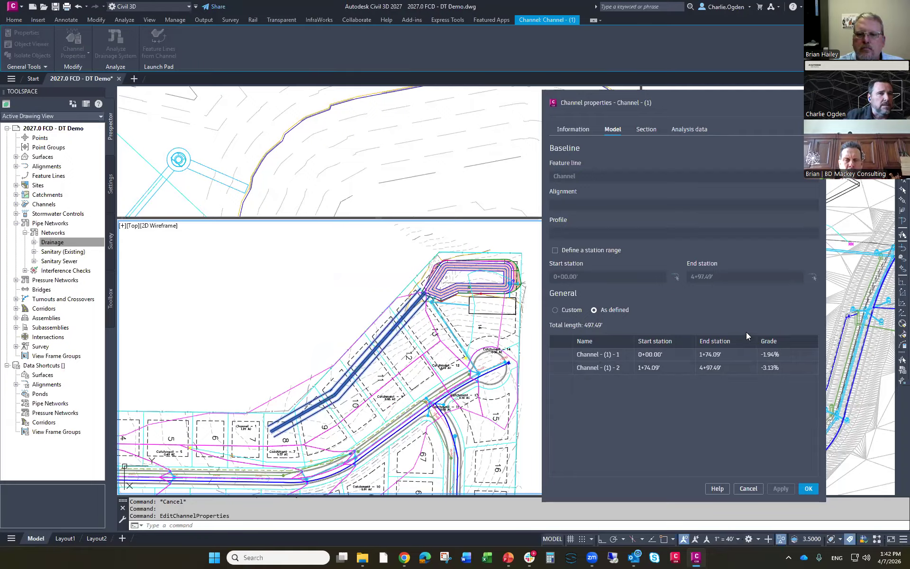
Step: Change the channel's section type from Trapezoidal to Custom
left_click(645, 133)
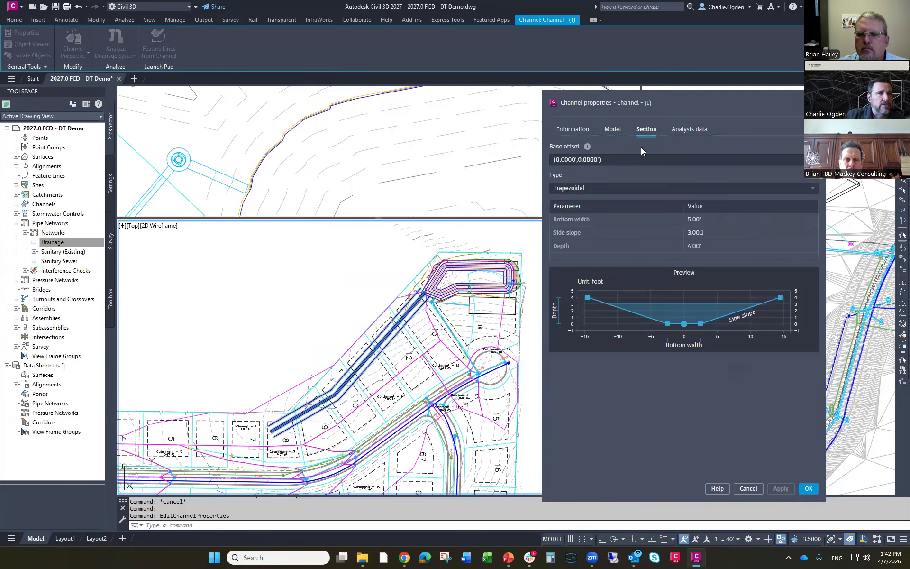
left_click(599, 189)
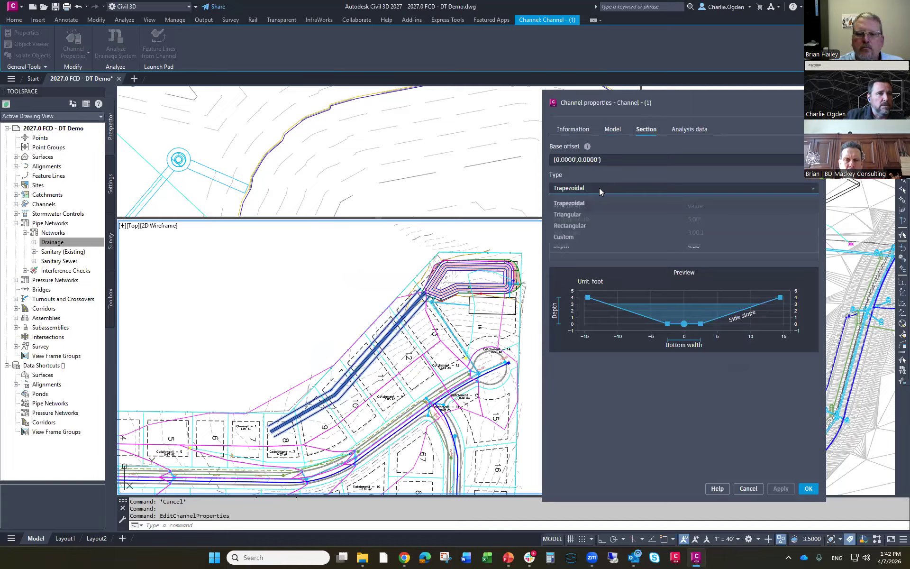
left_click(565, 237)
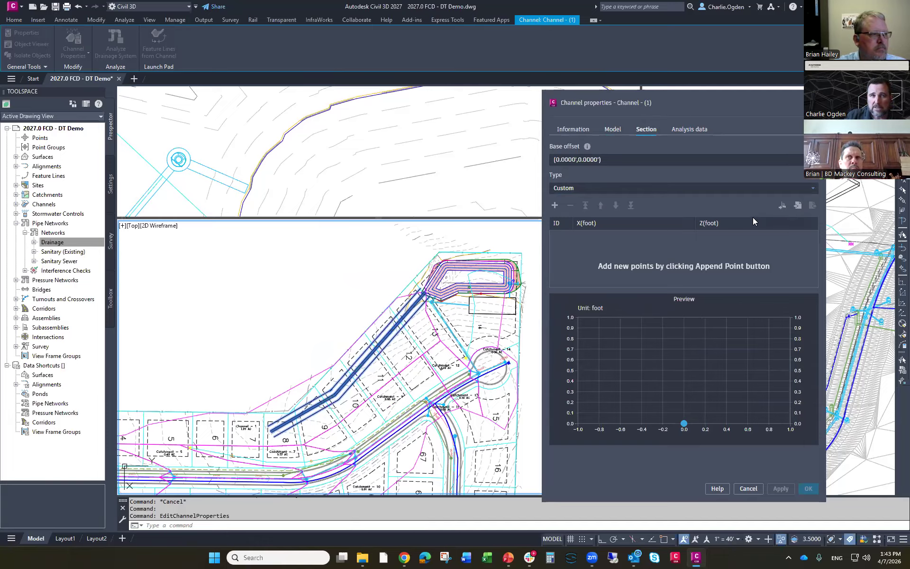
Step: Start a link code import for the custom section and pick the Channel assembly in the drawing as its source
left_click(782, 207)
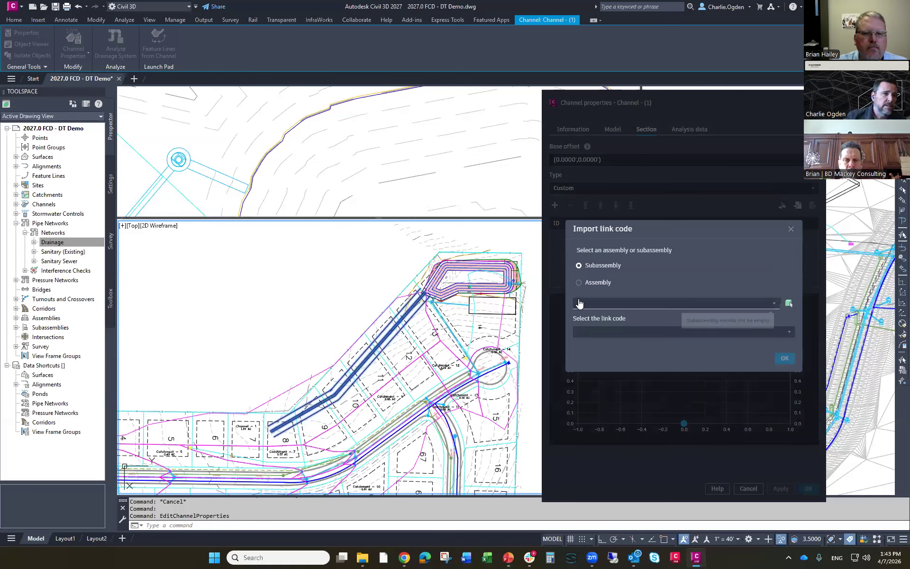
left_click(580, 282)
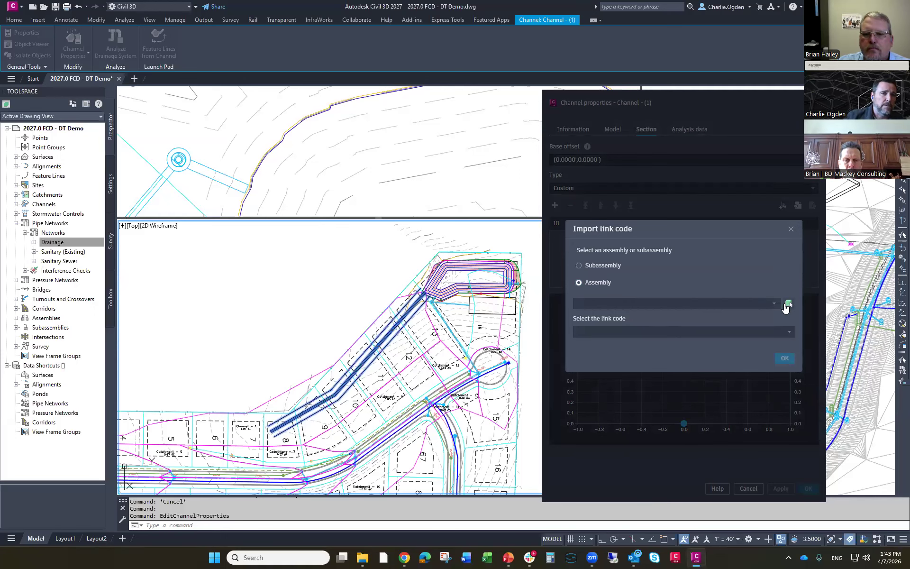
left_click(789, 303)
left_click(498, 185)
scroll(483, 185, "down", 8)
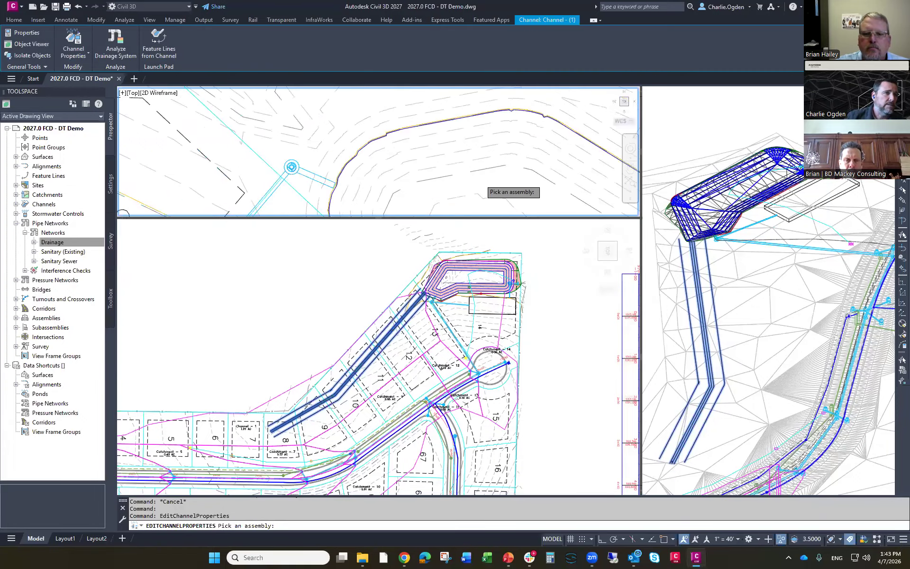
middle_click_drag(520, 107, 477, 214)
scroll(481, 172, "up", 7)
middle_click_drag(479, 100, 474, 152)
scroll(473, 158, "up", 10)
left_click(447, 146)
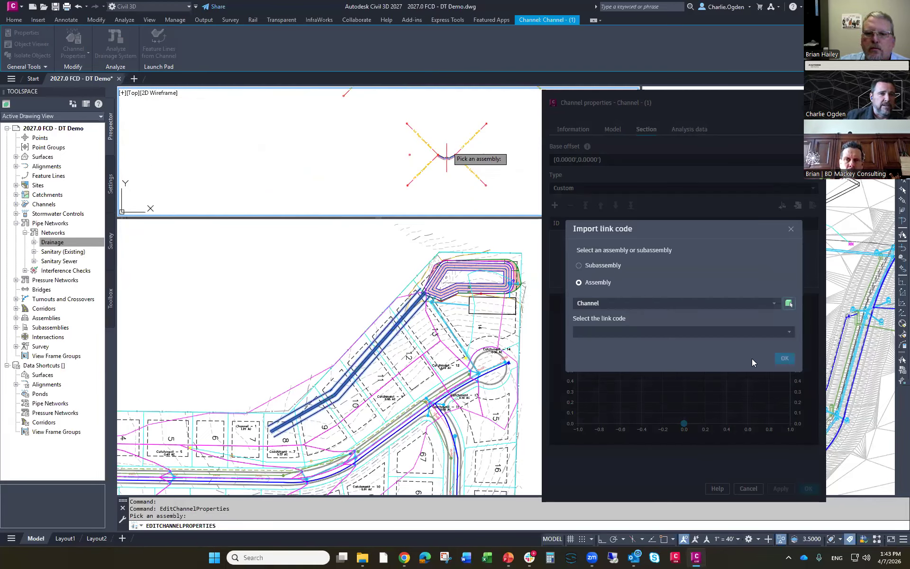
Step: Import the custom section points from the assembly's Top link code
left_click(789, 335)
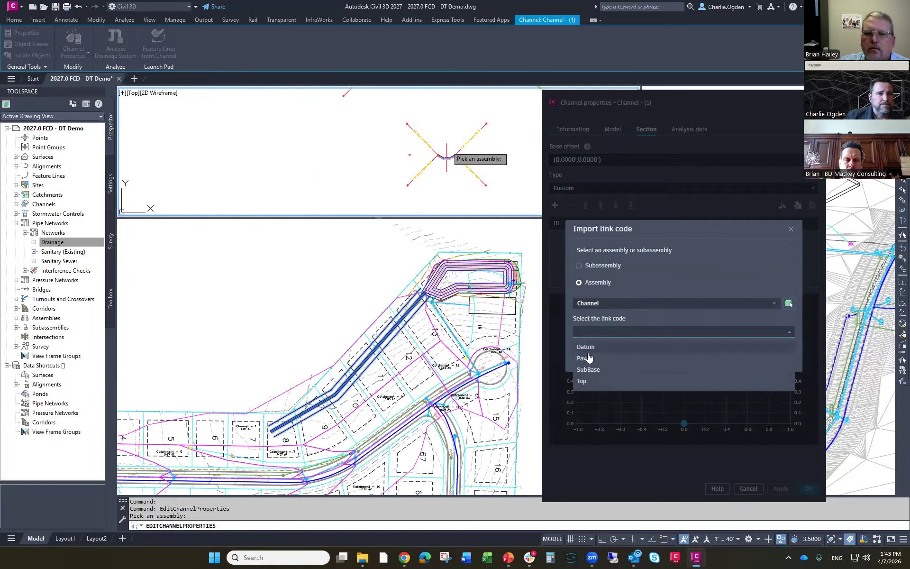
left_click(591, 382)
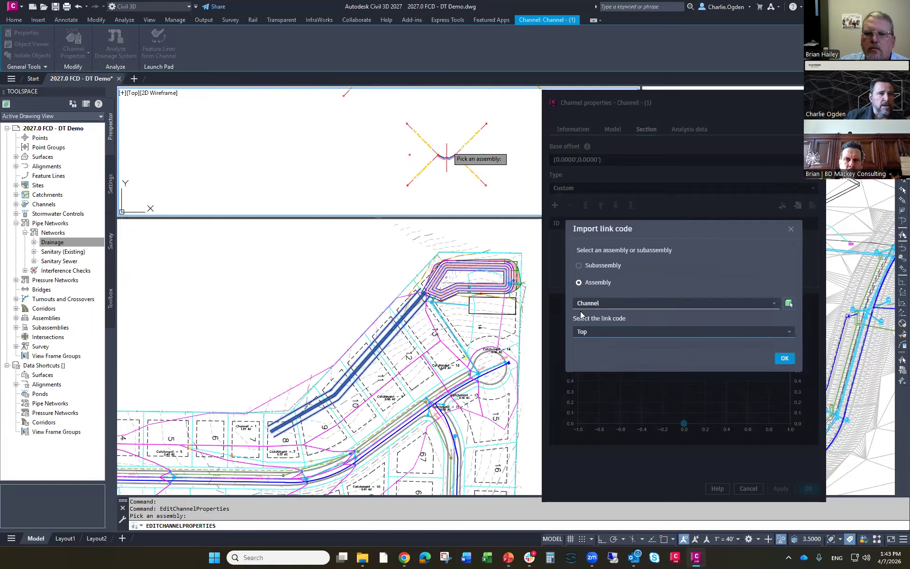
left_click(784, 359)
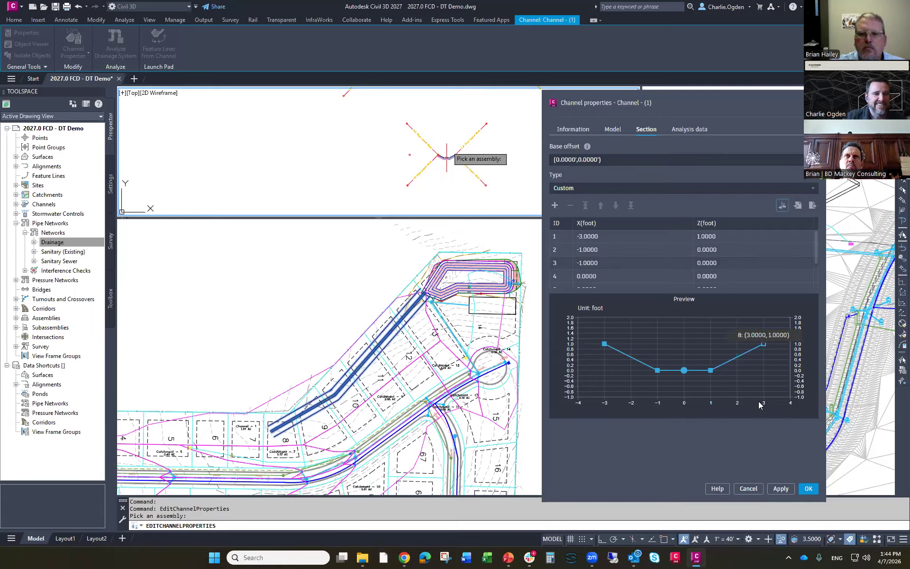
Step: Review the channel's inlet, outlet and hydraulic properties, and accept the custom section for the channel
left_click(676, 133)
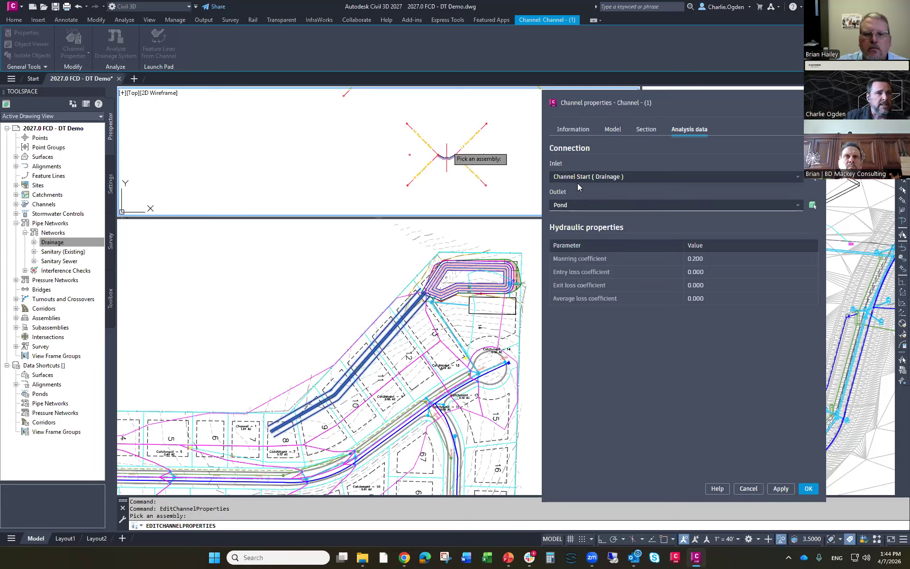
left_click(807, 490)
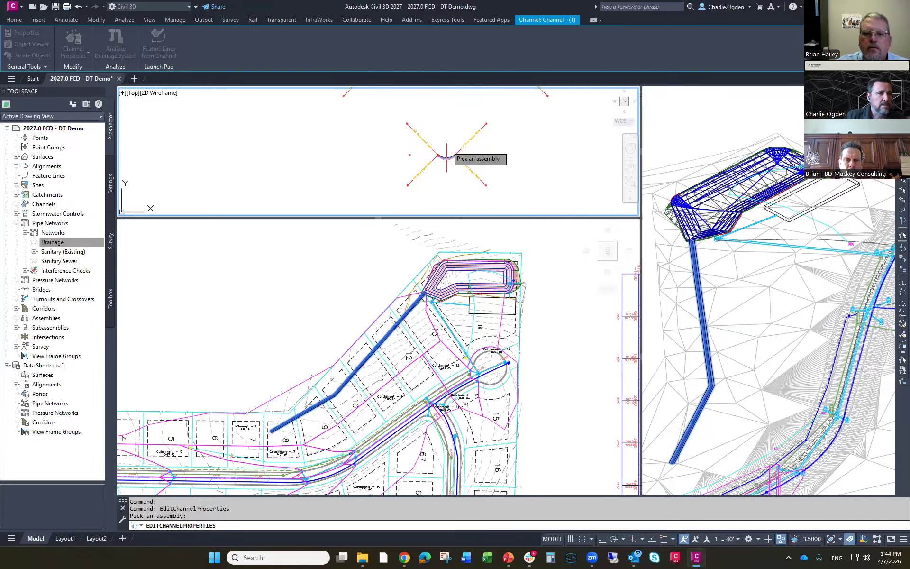
left_click(558, 317)
key("Escape")
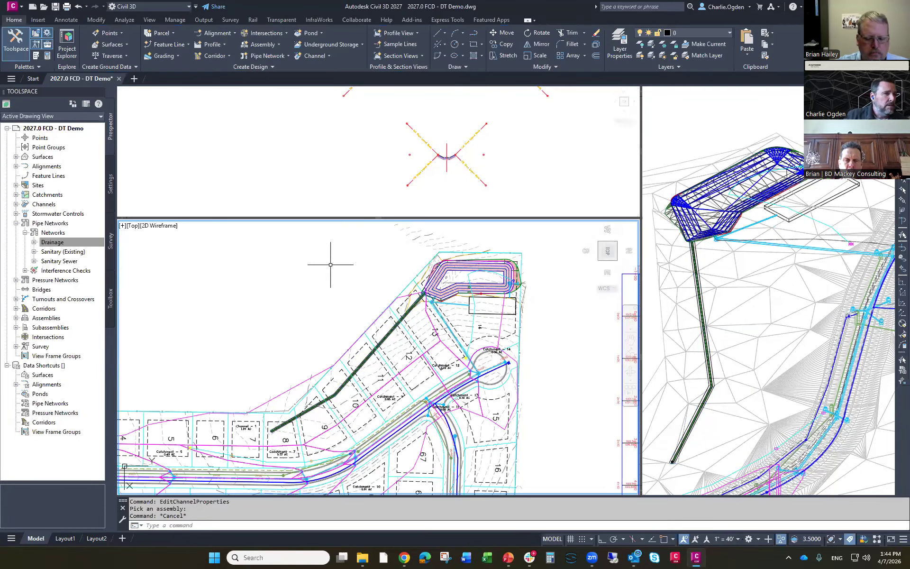
Step: Run Analyze Drainage System on the subdivision network by selecting a drainage object near lot 14
scroll(331, 287, "down", 2)
middle_click_drag(315, 306, 366, 295)
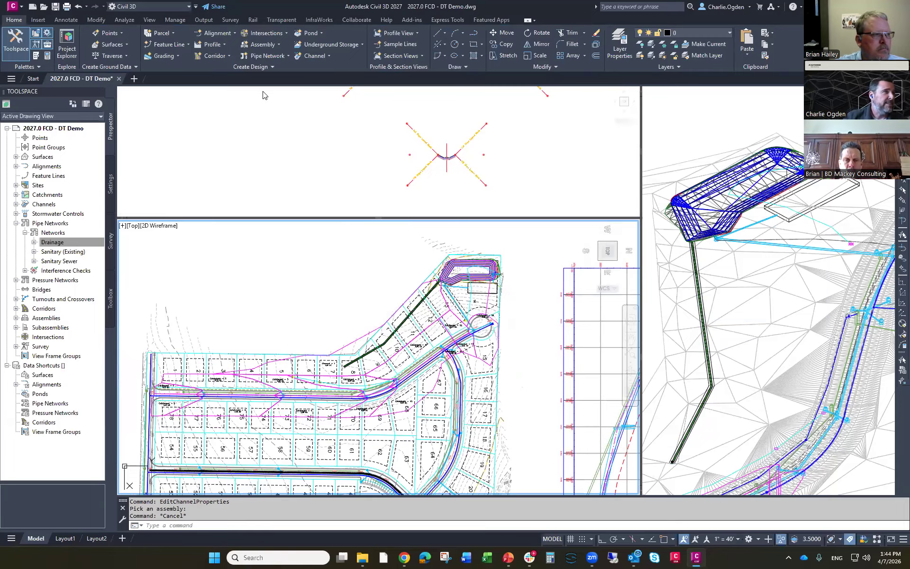
left_click(124, 19)
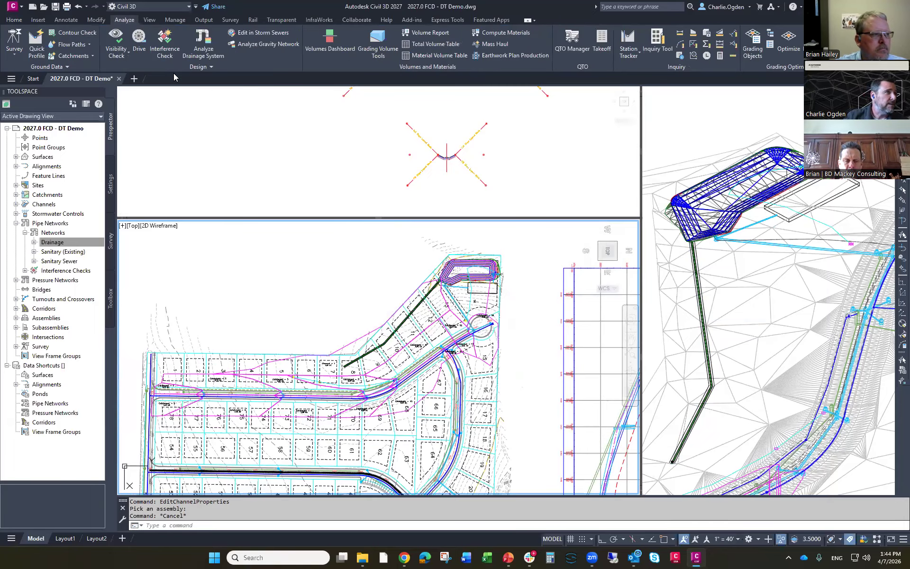
left_click(204, 49)
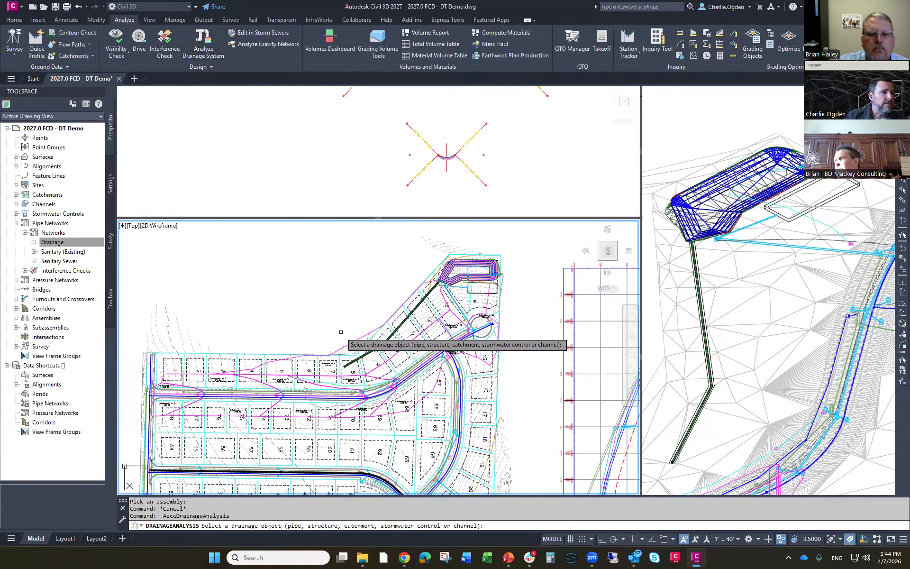
middle_click_drag(345, 328, 343, 311)
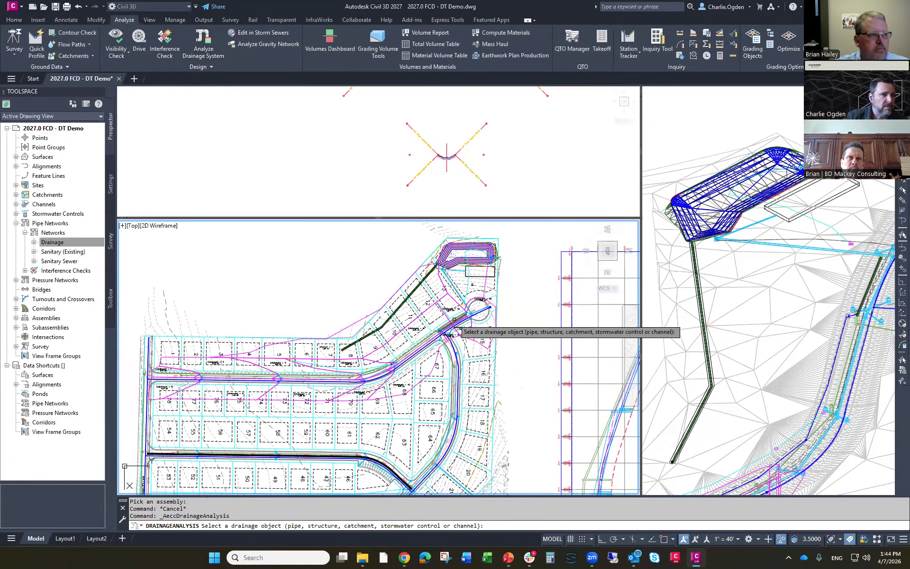
scroll(418, 299, "up", 2)
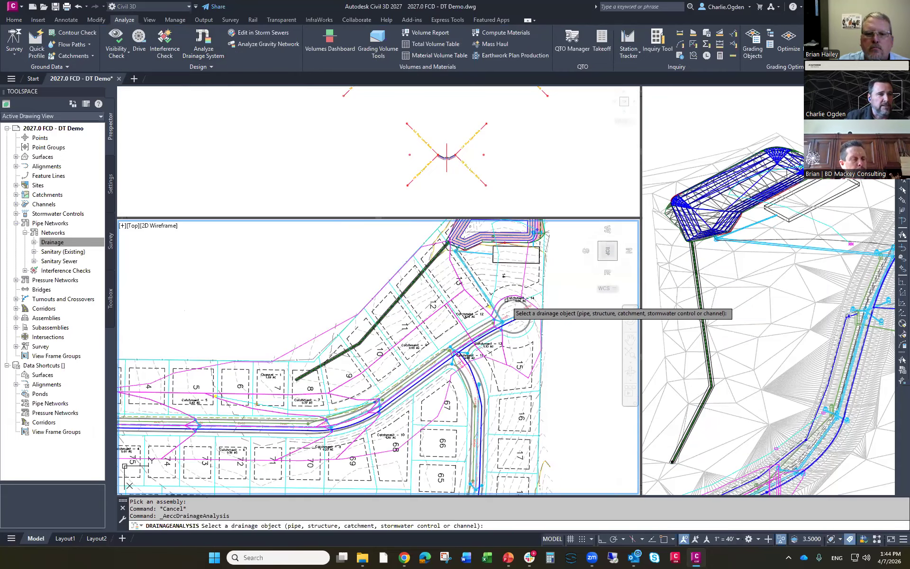
scroll(511, 265, "up", 2)
left_click(507, 263)
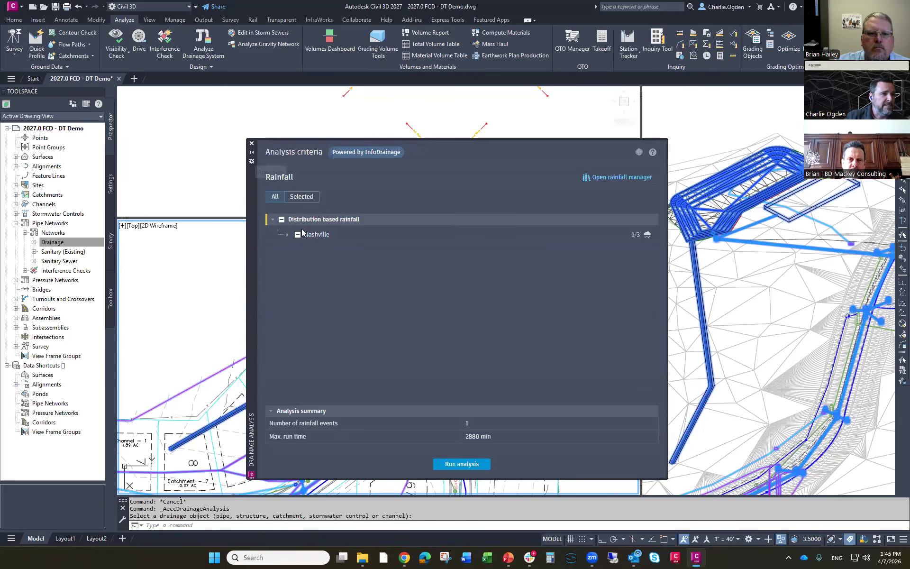
Step: Inspect the network highlighted for analysis and the upper pond's details in plan, and bring the analysis criteria back up
left_click(252, 152)
scroll(476, 327, "down", 2)
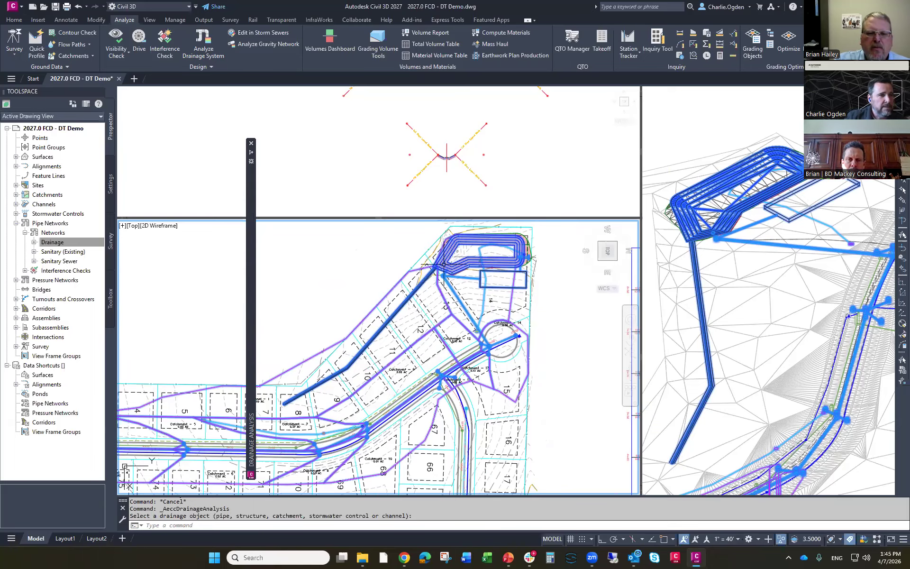
mouse_move(446, 259)
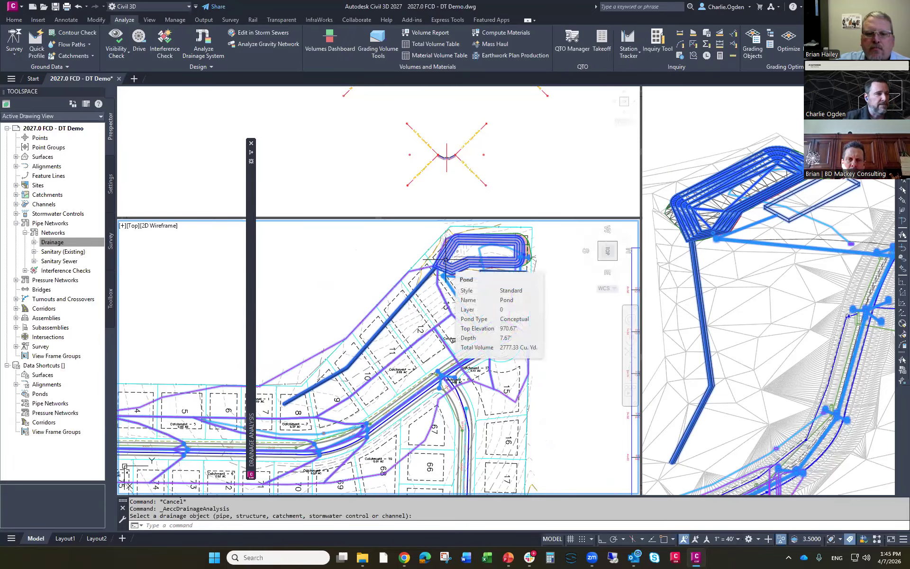
left_click(445, 260)
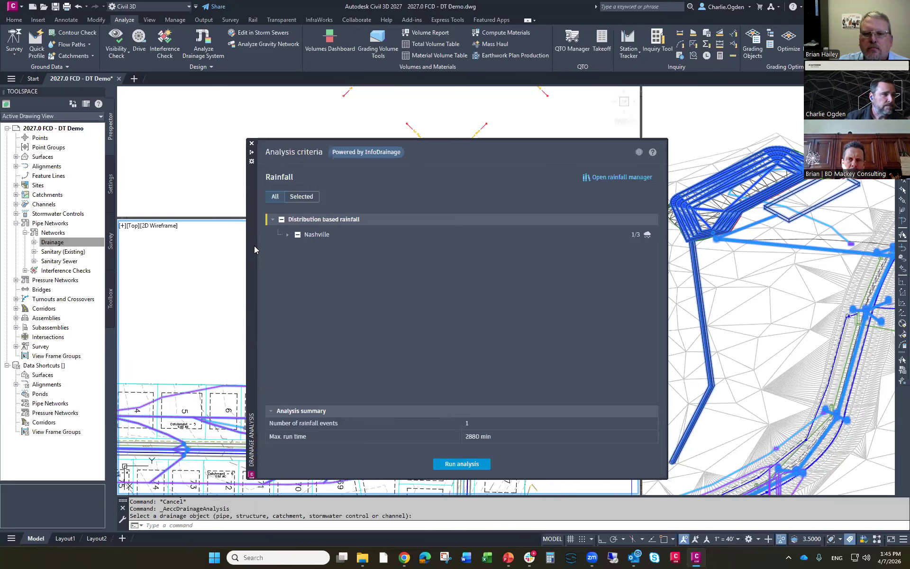
left_click(251, 151)
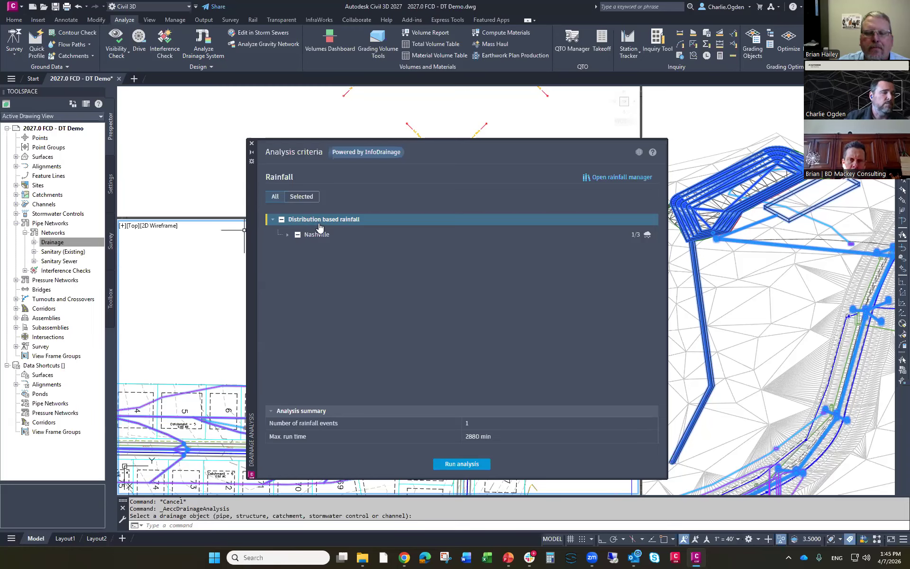
Step: Open the rainfall manager from the analysis criteria and bring up the rainfall creation types
left_click(607, 178)
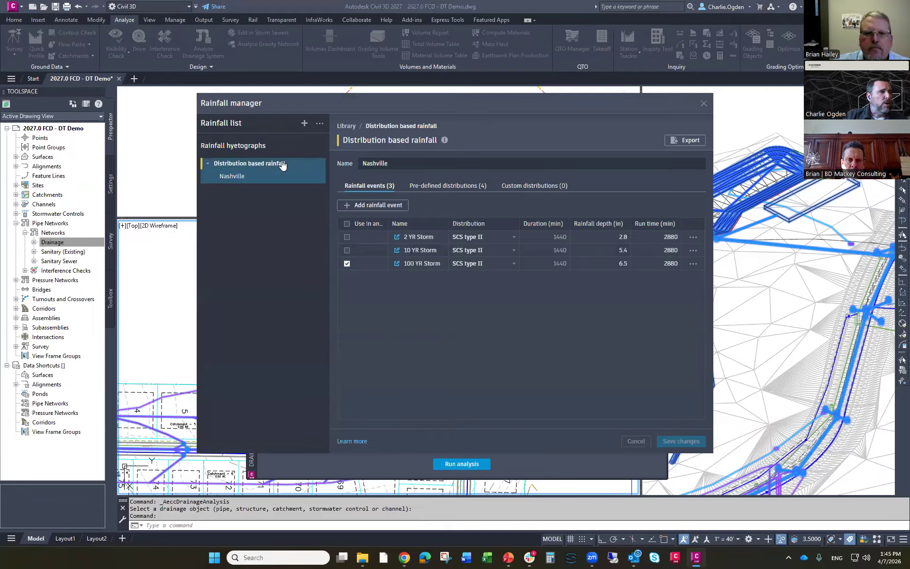
left_click(304, 124)
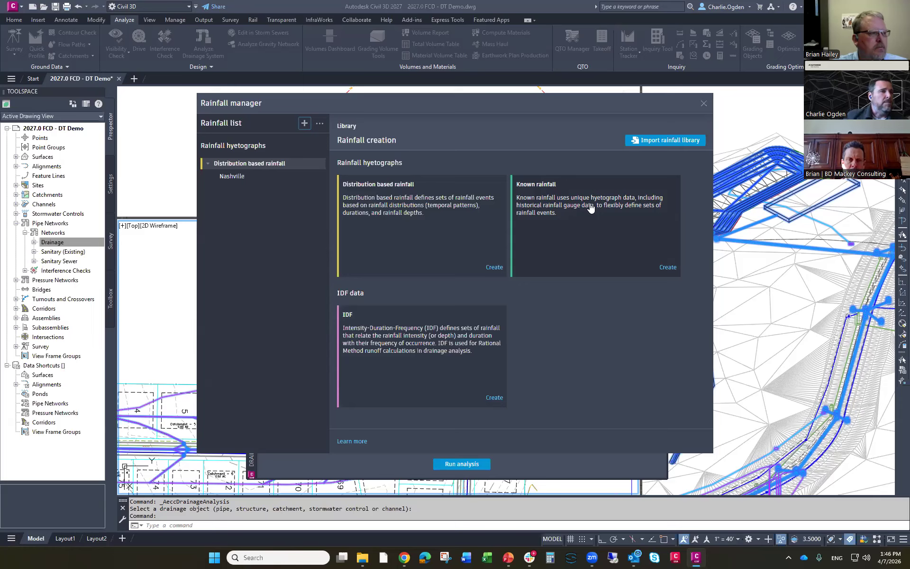
left_click(380, 348)
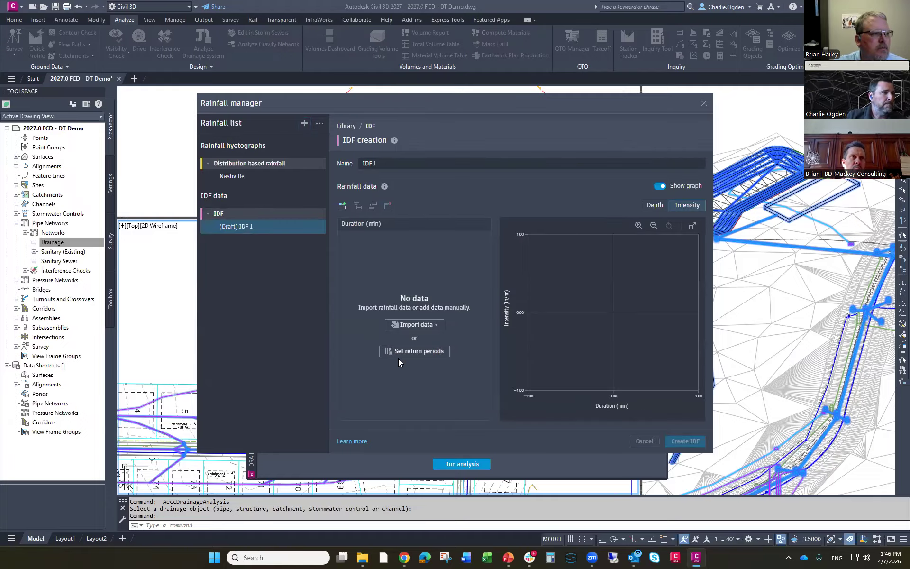
left_click(417, 327)
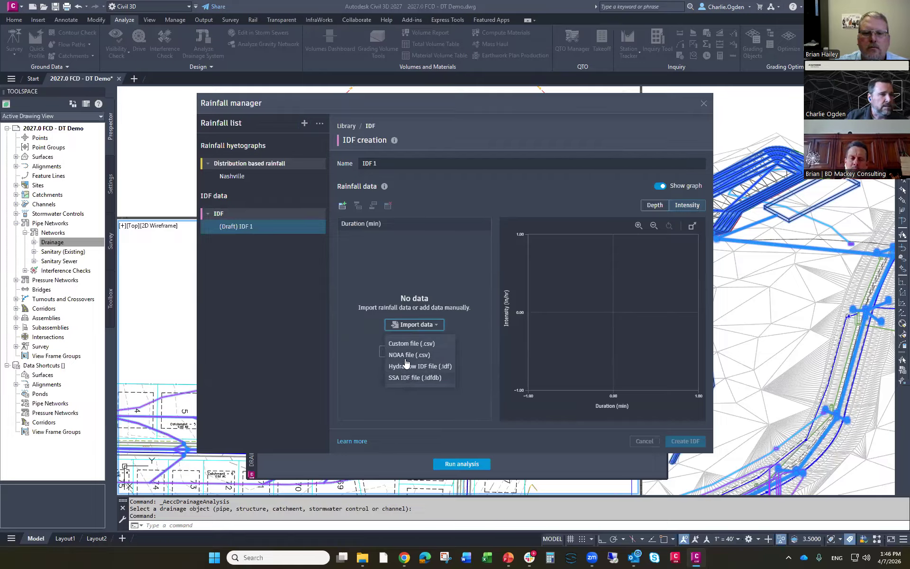
left_click(406, 367)
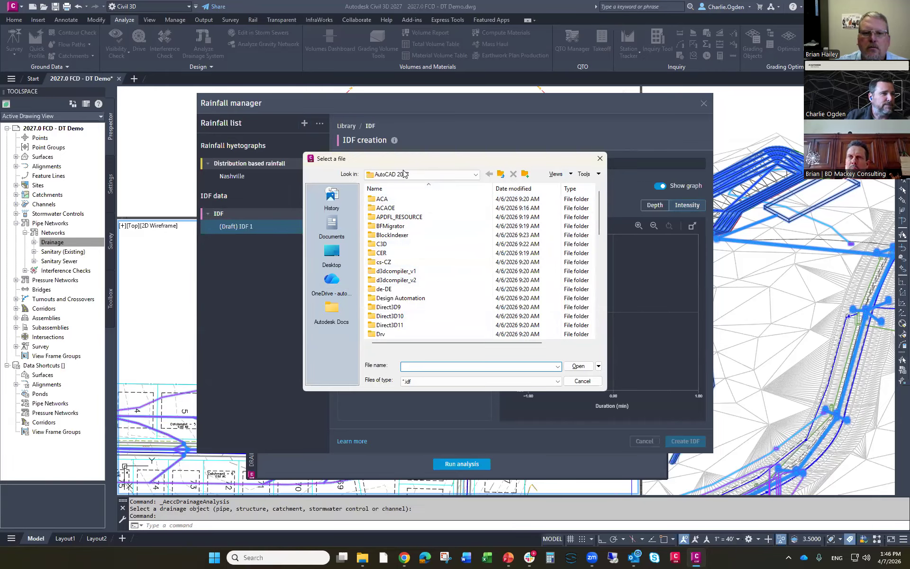
left_click(578, 382)
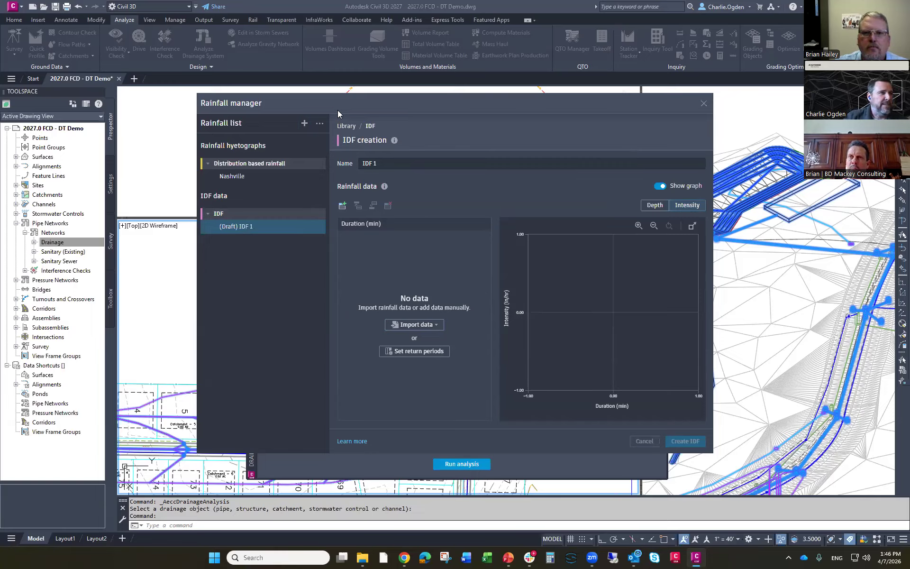
Step: Start a new distribution based rainfall and add an event with SCS type III distribution and 8.5 in rainfall depth
left_click(304, 123)
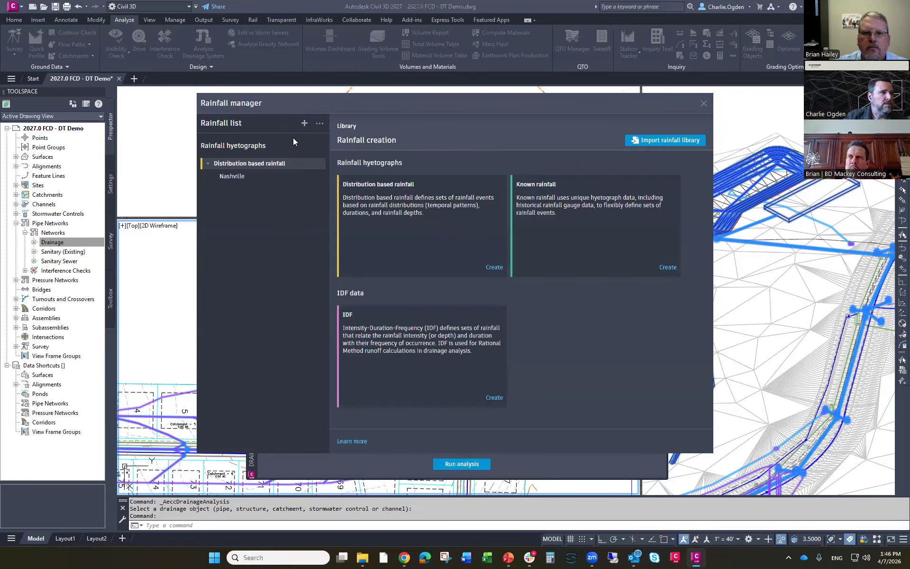
left_click(405, 207)
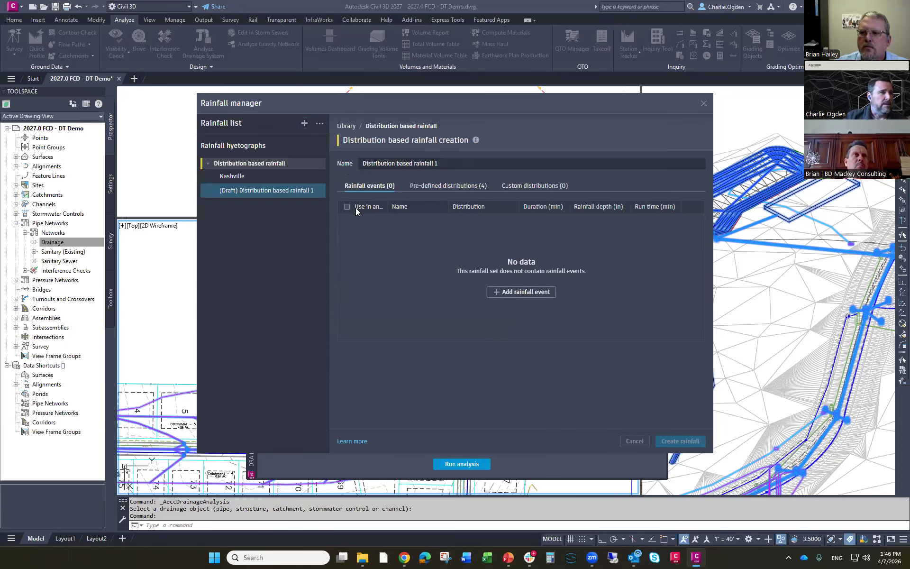
left_click(503, 292)
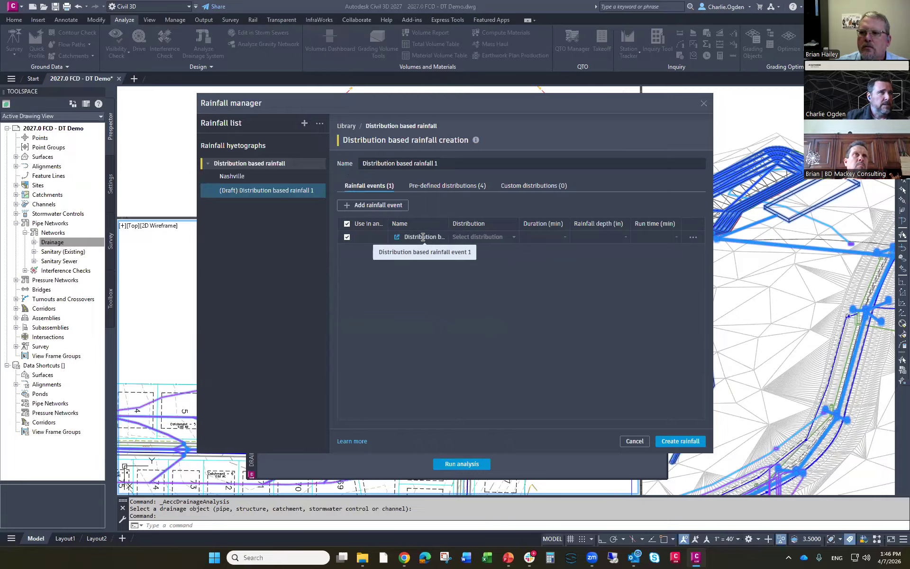
left_click(473, 237)
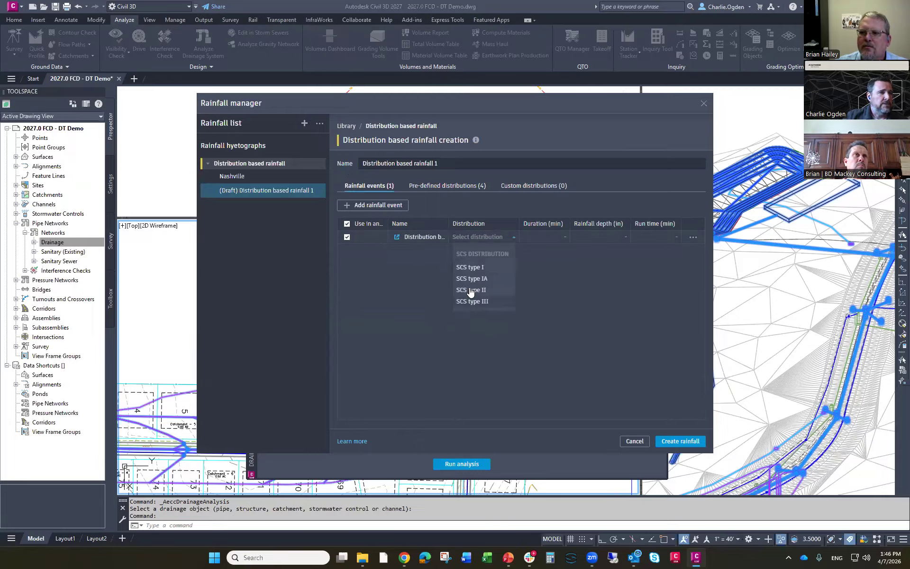
left_click(493, 301)
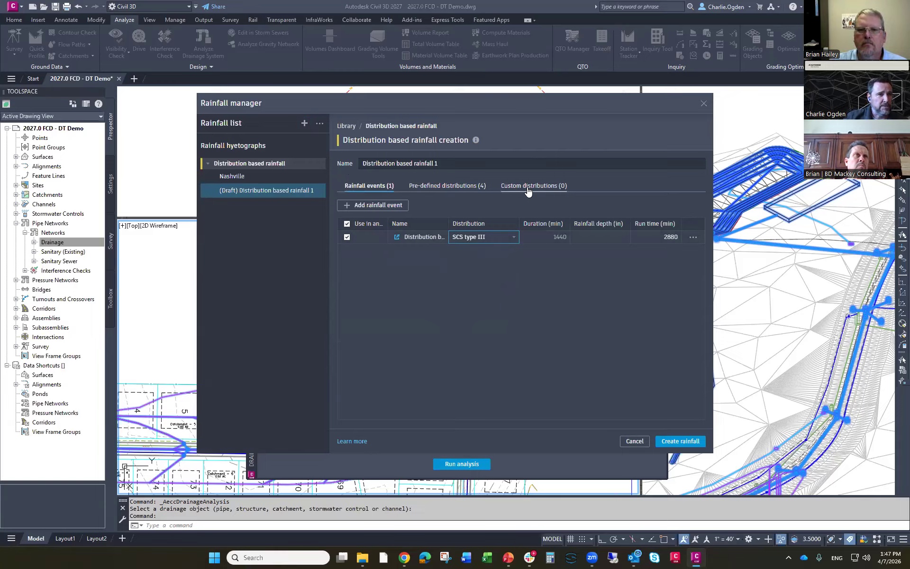
left_click(514, 236)
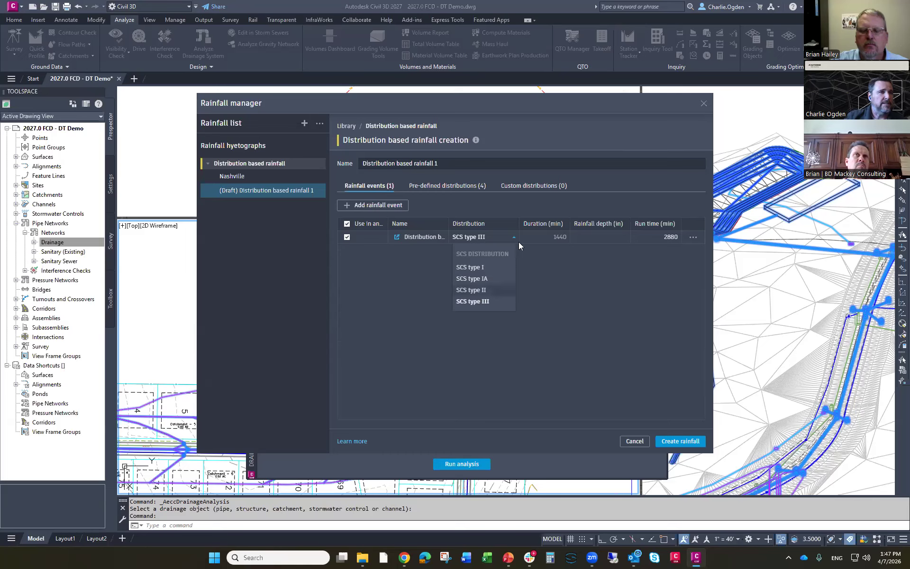
left_click(478, 302)
left_click(598, 242)
left_click(596, 239)
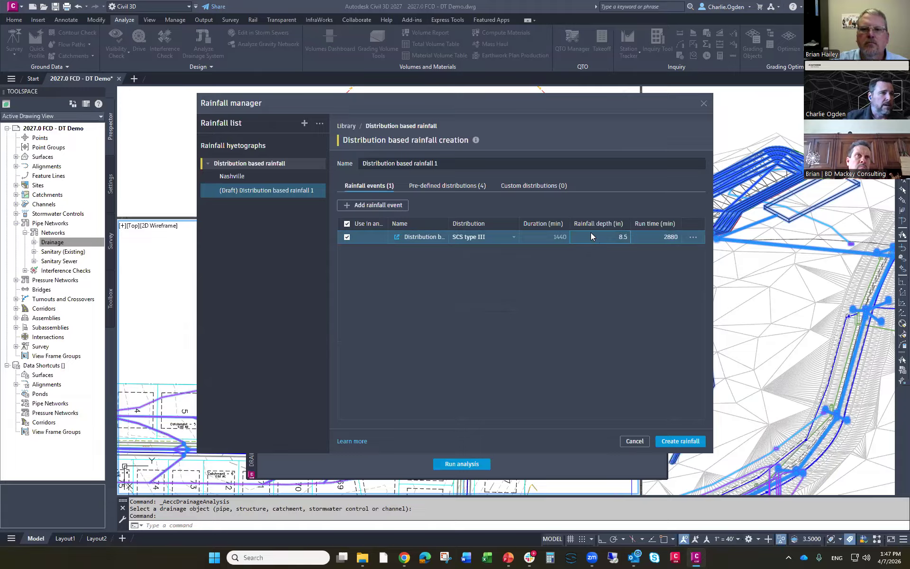
Step: Name the new rainfall event Manchester 100YR
left_click(415, 238)
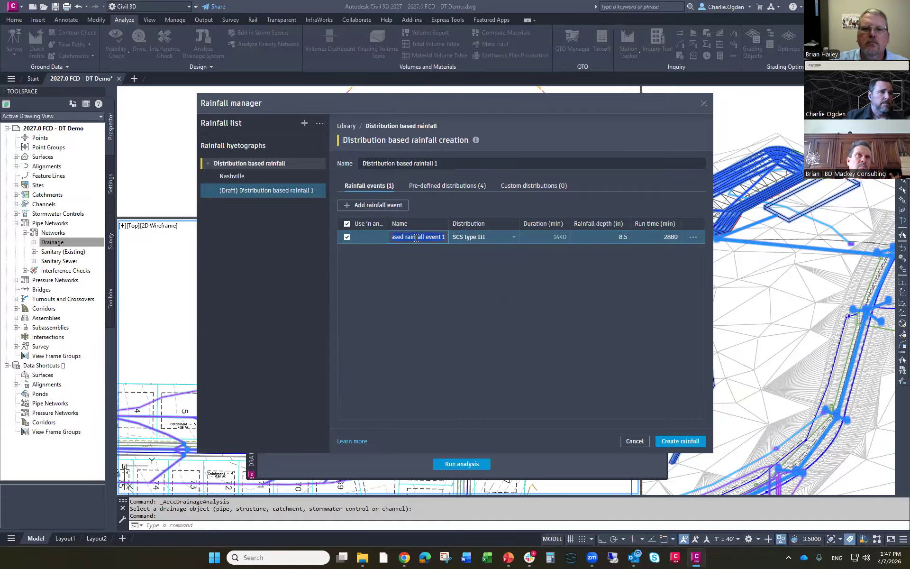
type("Man")
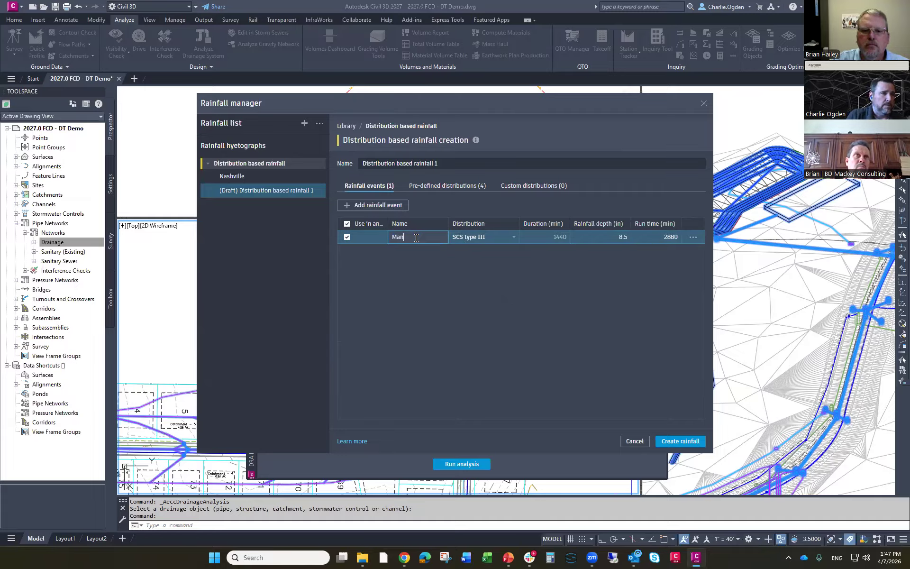
type("chester 100")
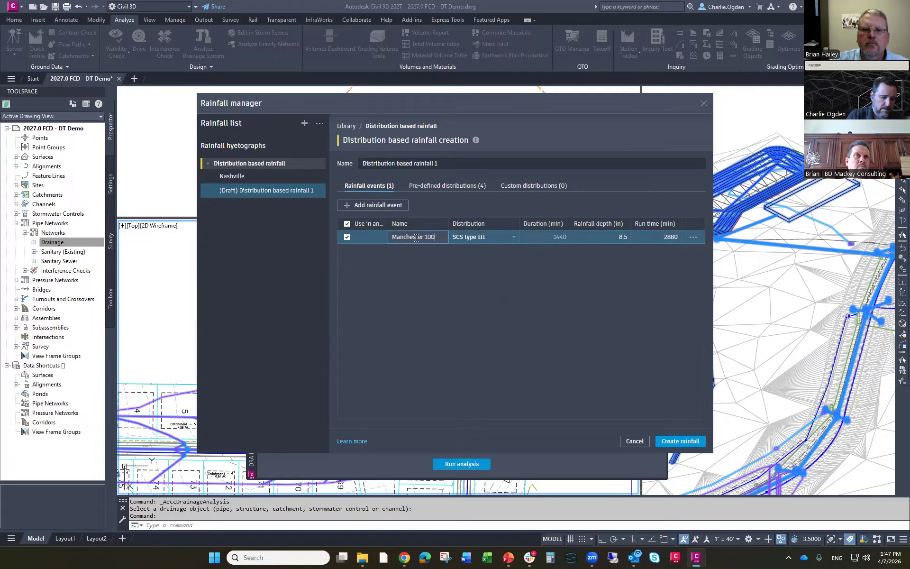
type("YR")
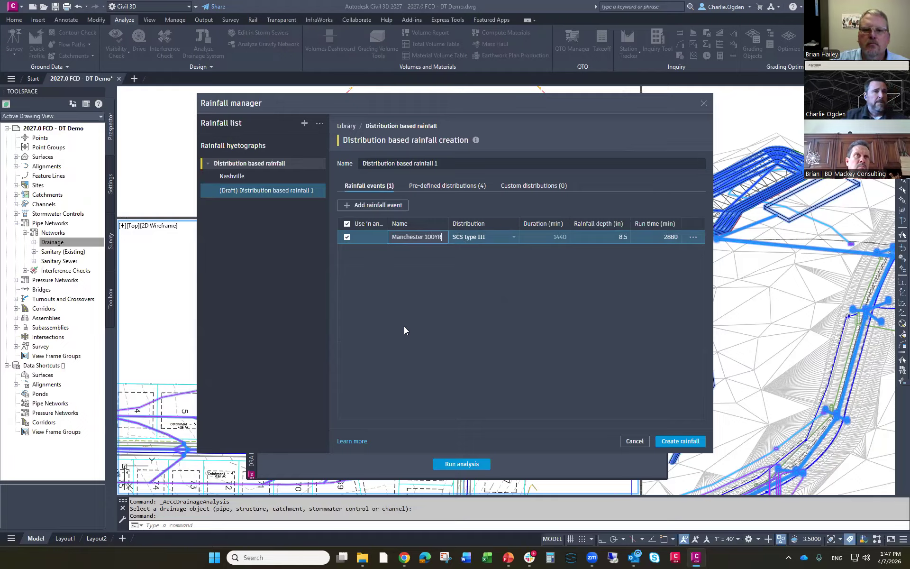
left_click(378, 274)
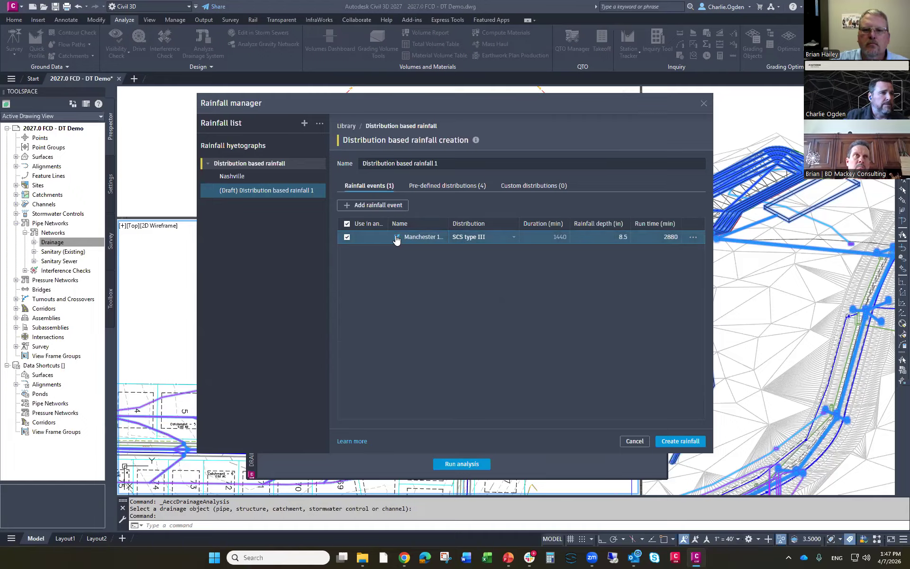
Step: Review the Manchester 100YR event's depth table and hyetograph, and create the distribution based rainfall
left_click(397, 237)
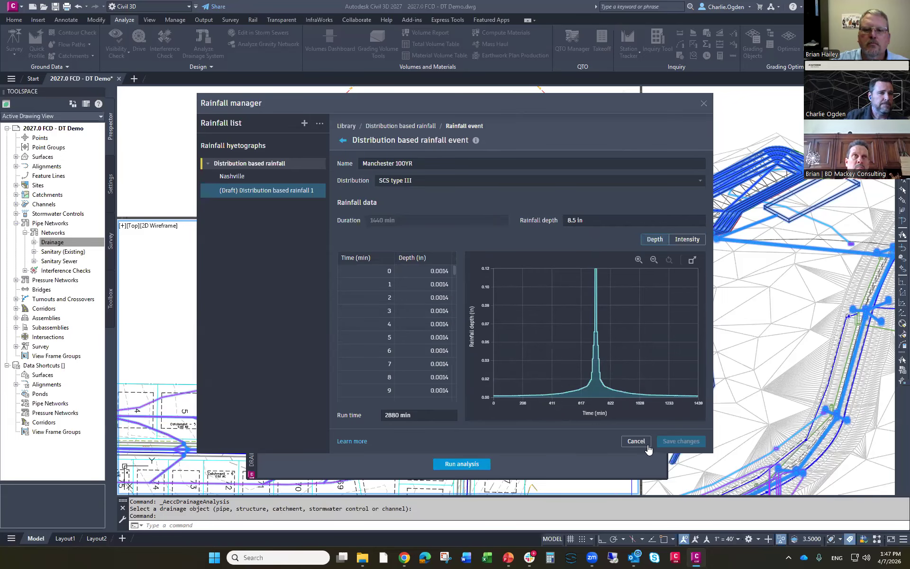
left_click(342, 141)
left_click(704, 444)
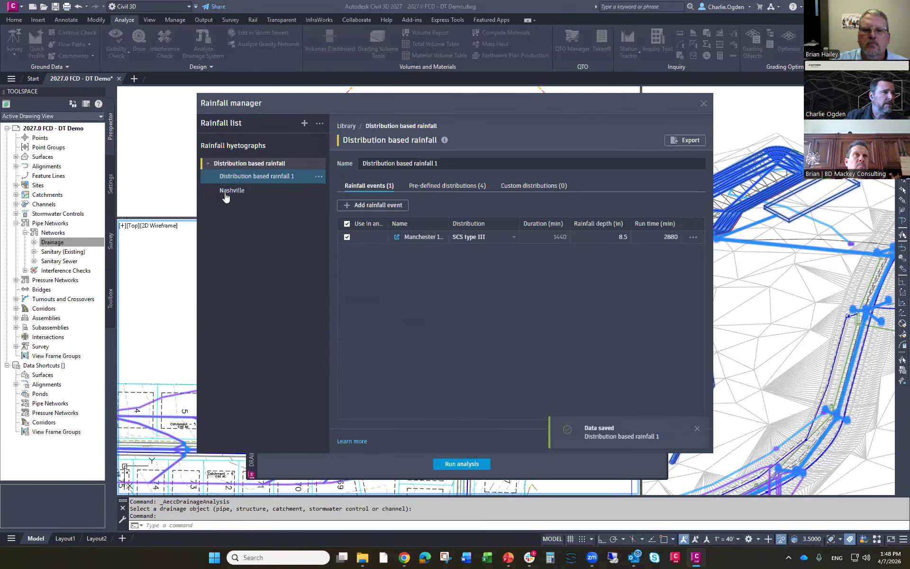
Step: Try including Nashville's other storms in the analysis, go back to only the 100 YR Storm, and save the rainfall set
left_click(230, 192)
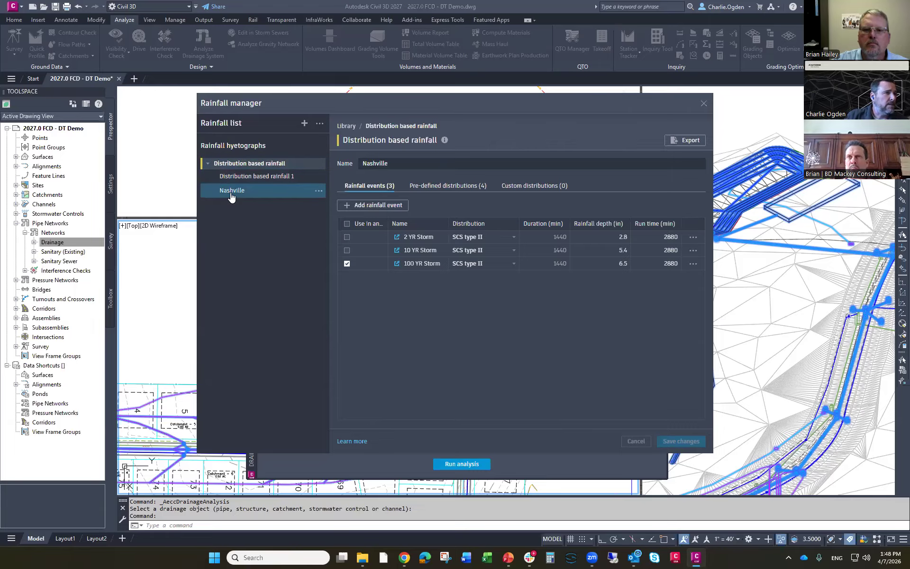
left_click(347, 250)
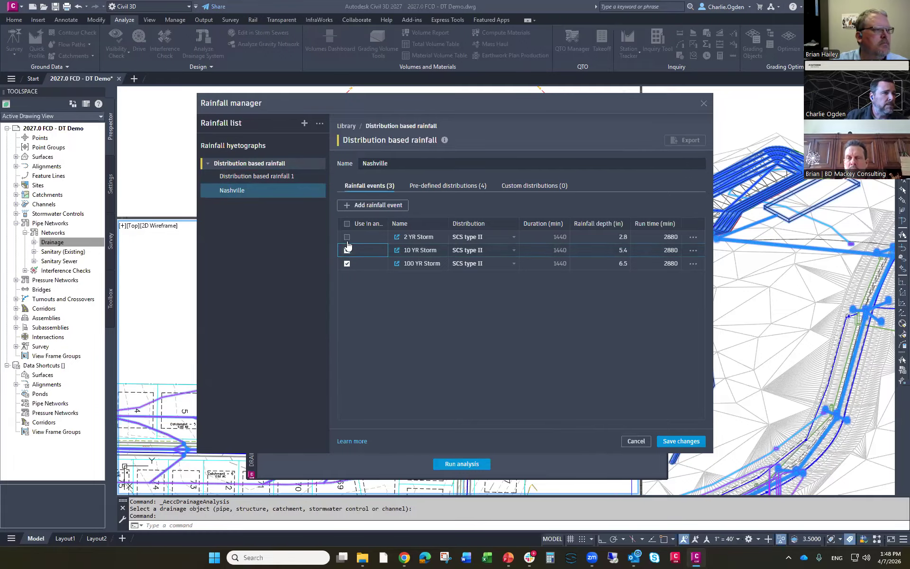
left_click(347, 237)
left_click(346, 249)
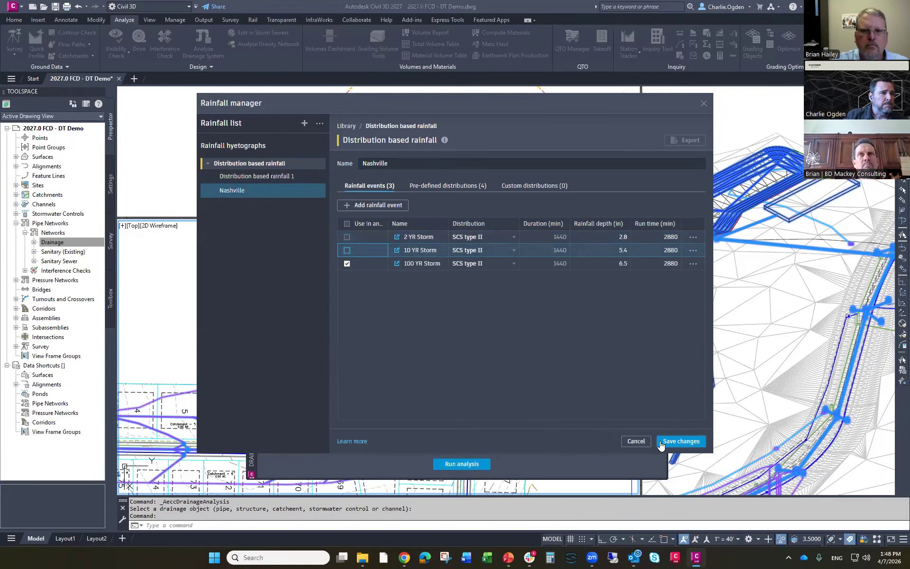
left_click(682, 442)
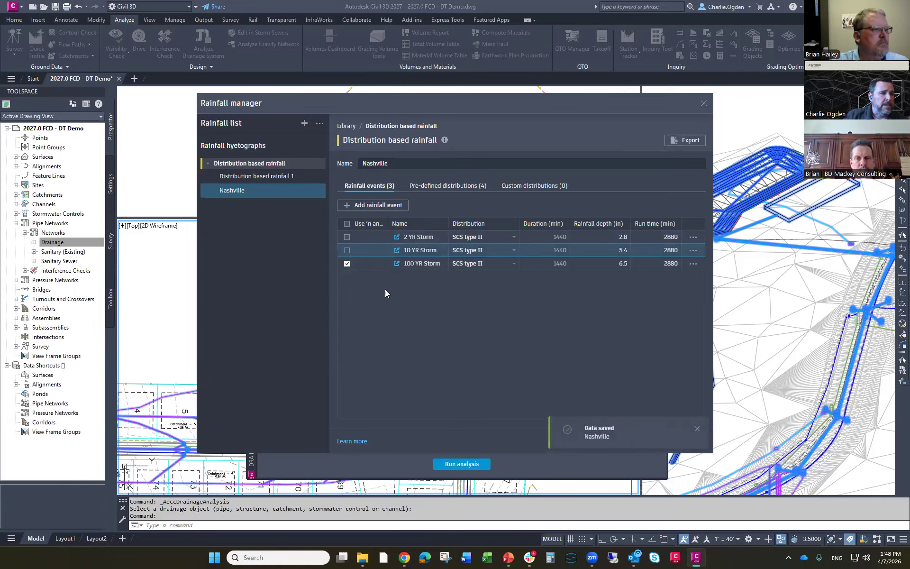
Step: Close the rainfall manager and exclude Distribution based rainfall 1 from the analysis criteria
left_click(703, 106)
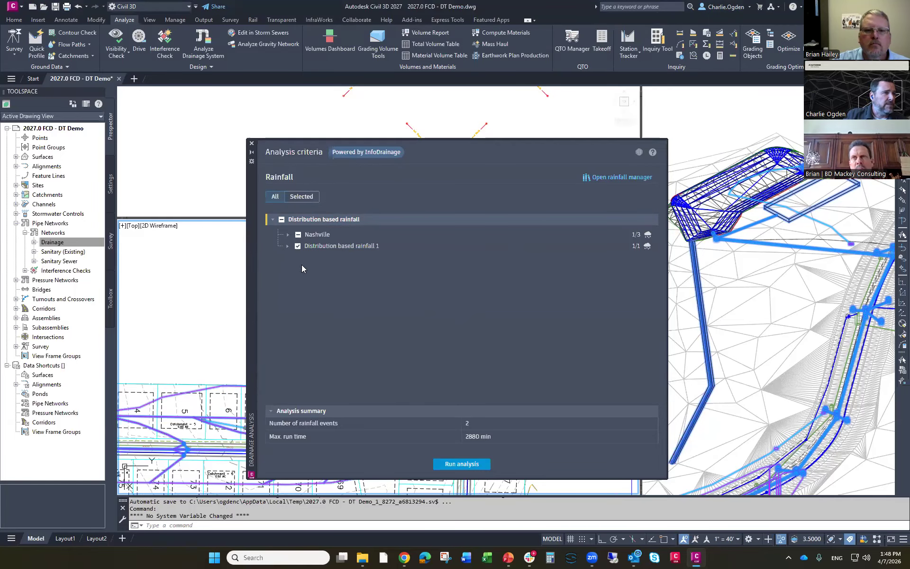
left_click(286, 246)
left_click(287, 247)
left_click(298, 245)
Step: Include Nashville's 2 YR and 10 YR storms along with the 100 YR Storm, and run the analysis
left_click(288, 234)
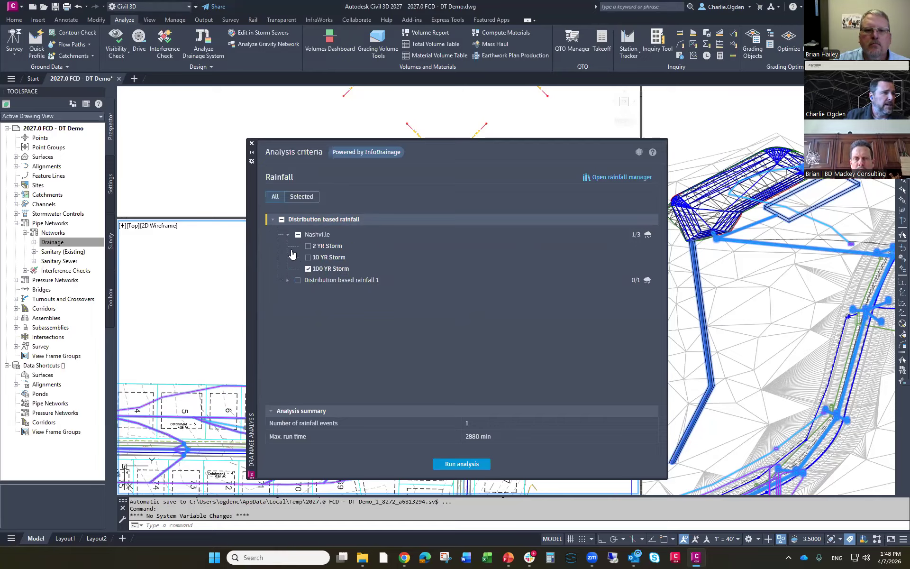
left_click(308, 257)
left_click(308, 246)
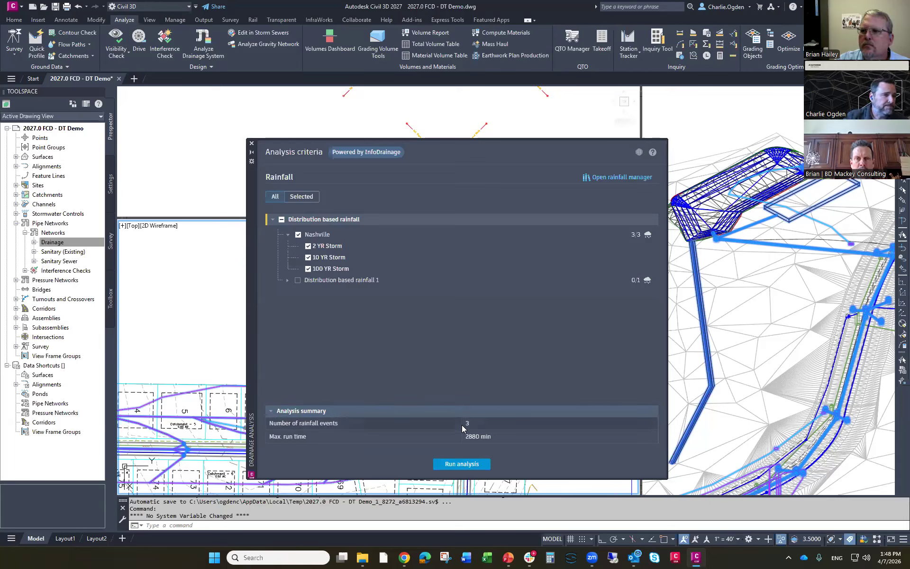
left_click(452, 465)
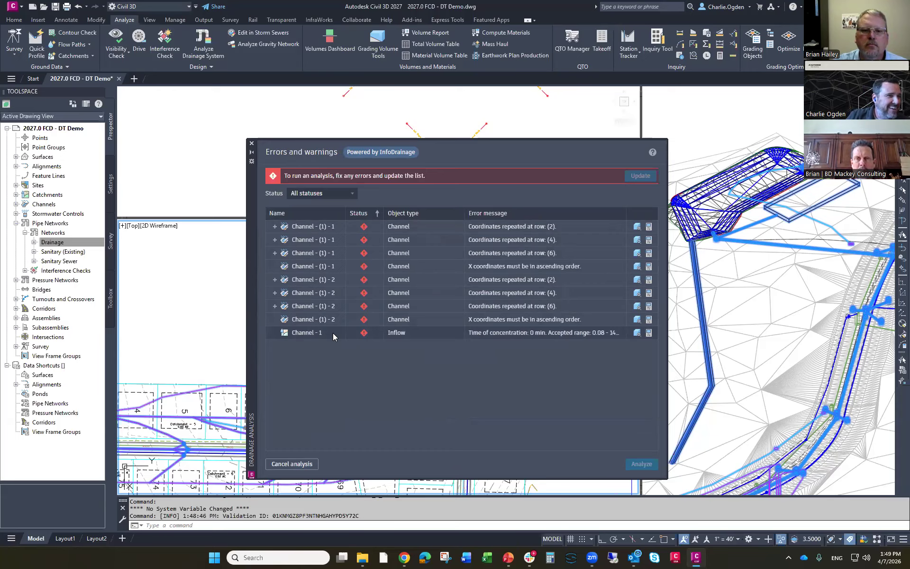
Step: Examine the analysis errors listed for the channels and for the Channel - 1 inflow
left_click(313, 332)
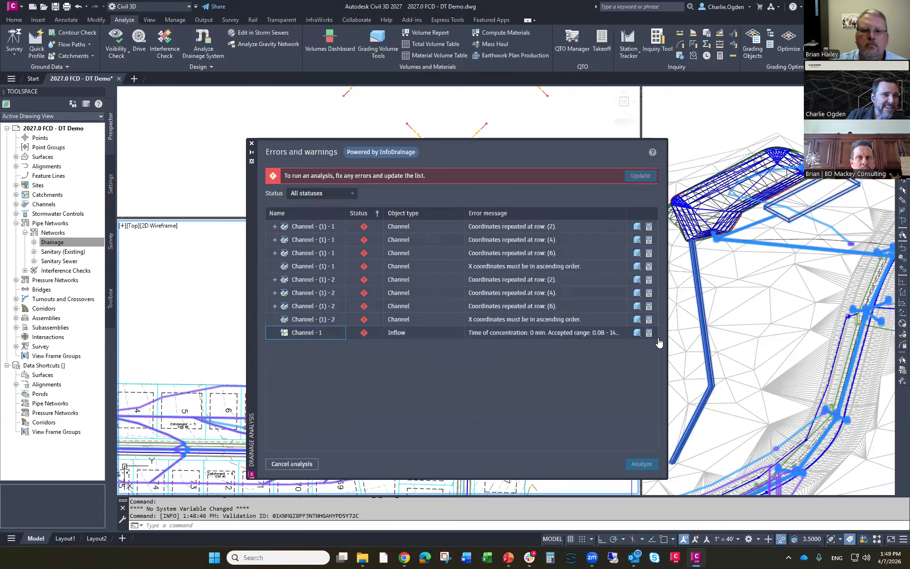
left_click(506, 334)
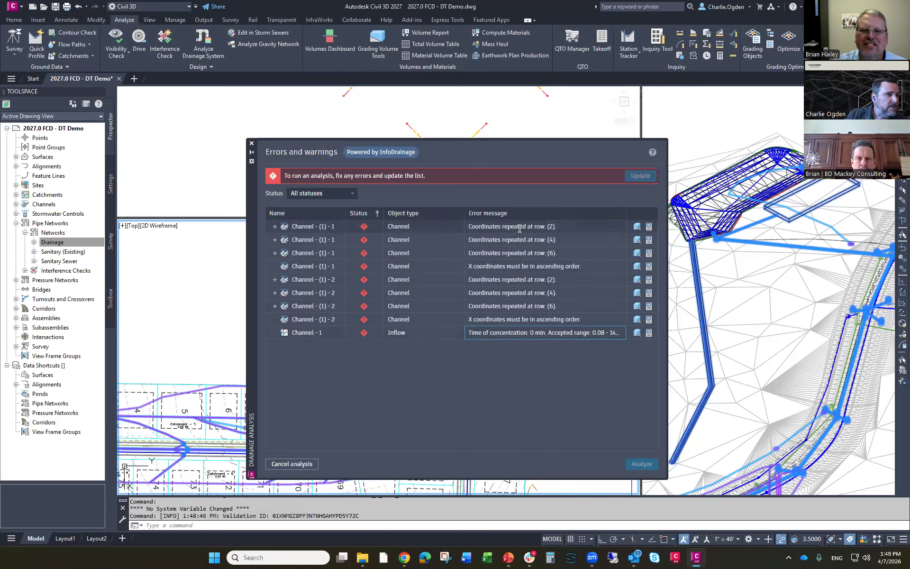
left_click(647, 339)
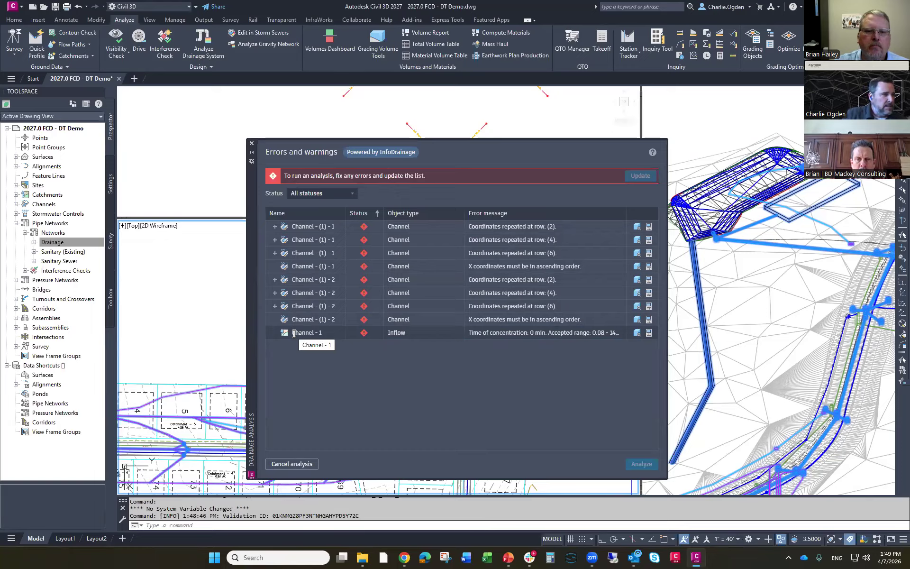
left_click(275, 306)
left_click(275, 306)
left_click_drag(295, 332, 324, 334)
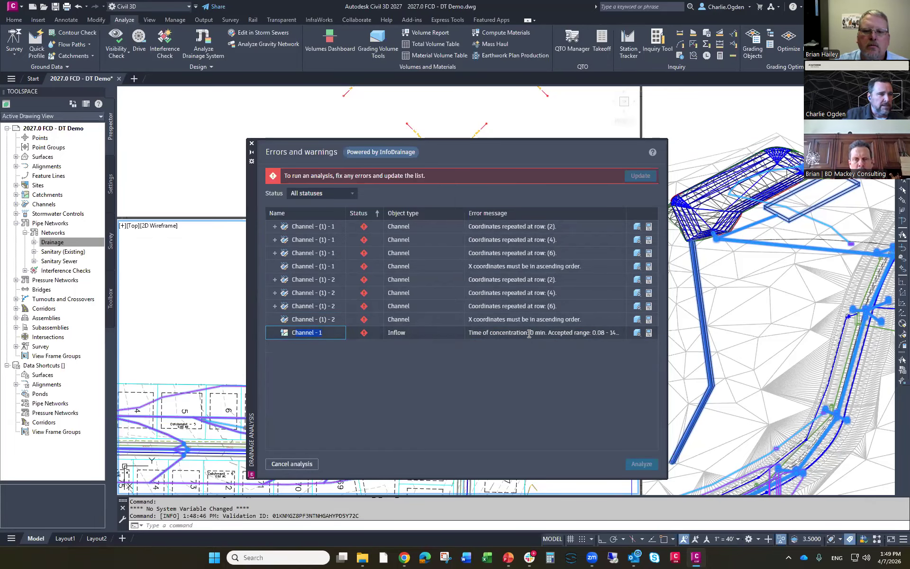
Step: Open the Channel - 1 catchment's flow path and time of concentration properties from the inflow error
left_click(649, 332)
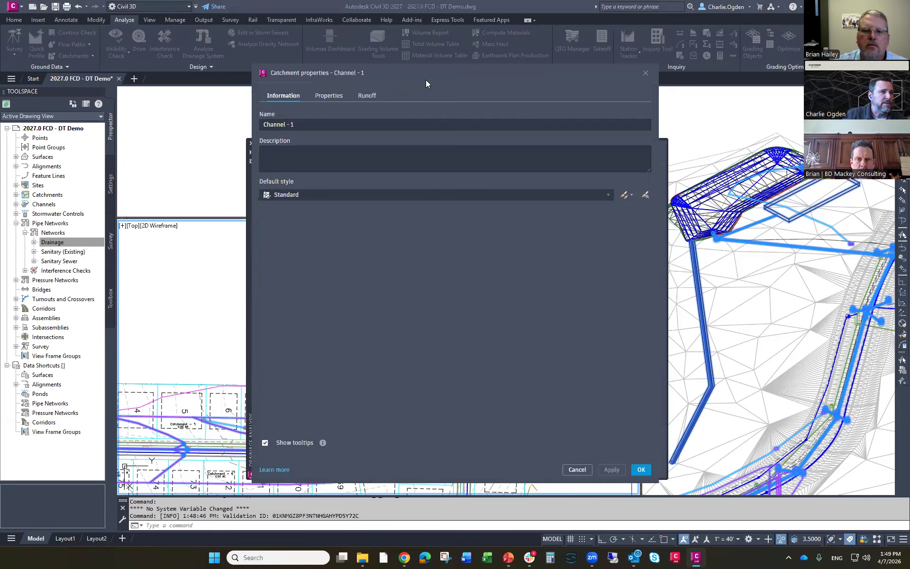
mouse_move(451, 88)
left_mouse_down()
mouse_move(505, 104)
mouse_move(221, 97)
left_mouse_up()
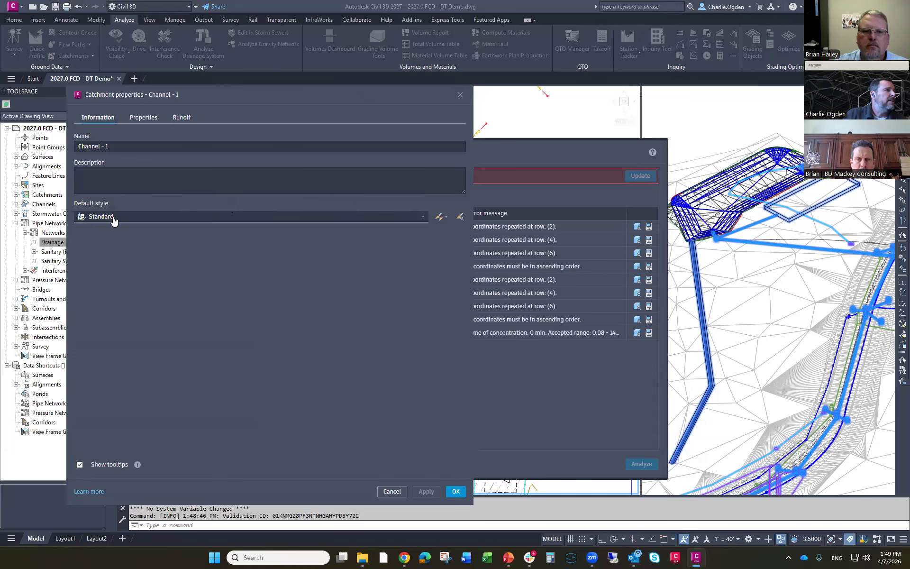
left_click(142, 119)
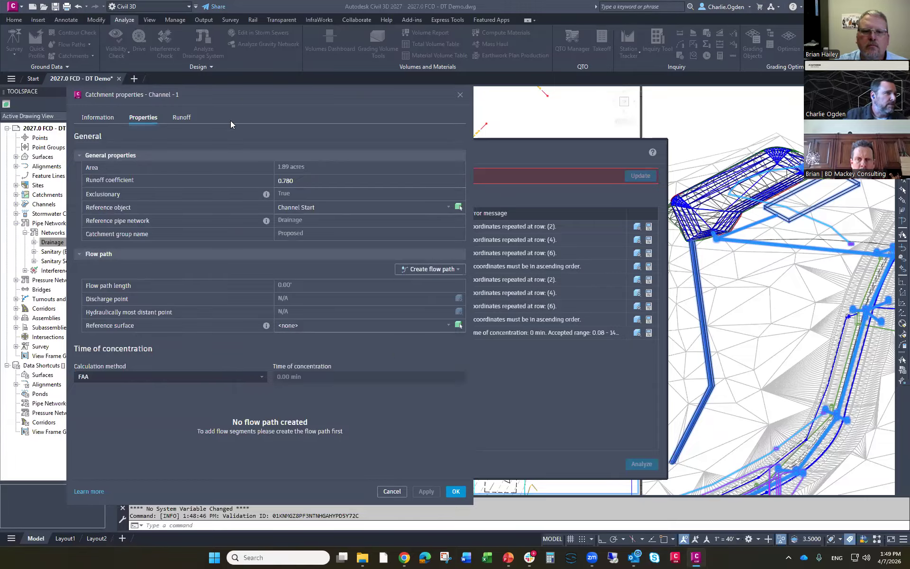
left_click_drag(248, 93, 368, 90)
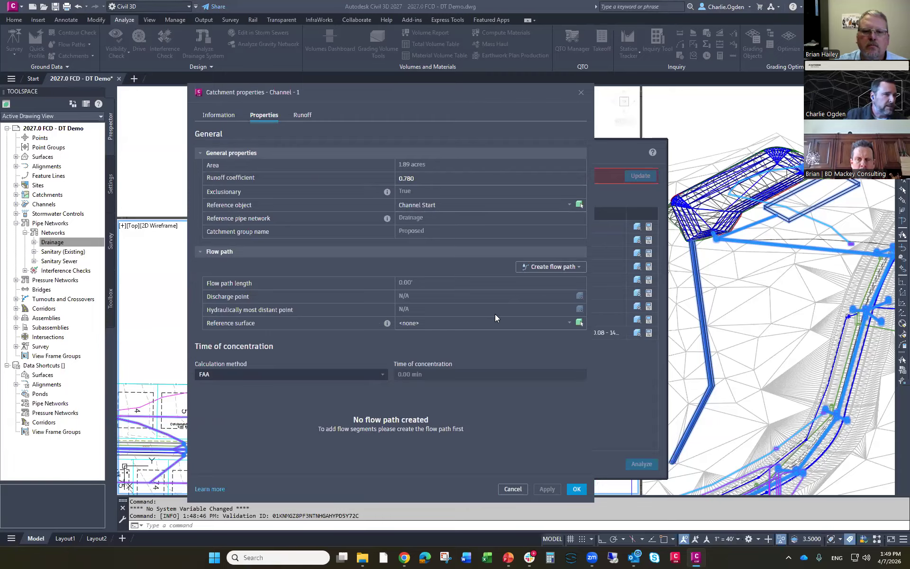
left_click(569, 268)
left_click(388, 286)
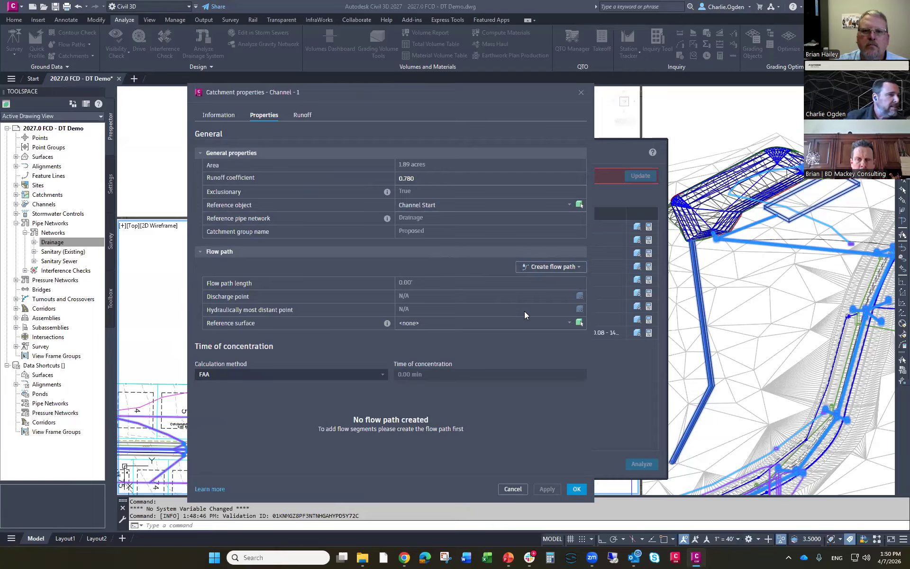
left_click(380, 378)
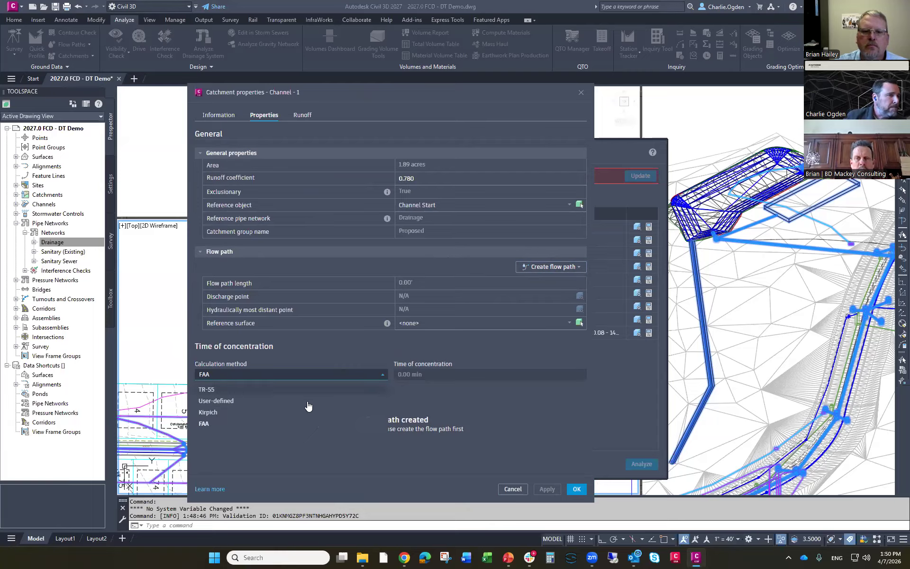
left_click(428, 421)
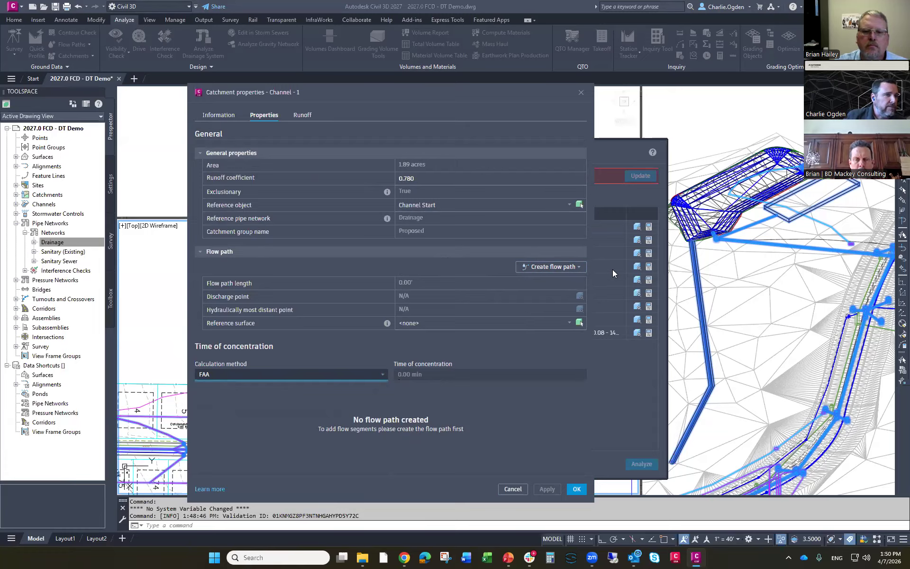
Step: Set the catchment's reference surface to Composite FG and create its flow path from the surface, picking the hydraulically most distant point near lot 8
left_click(564, 268)
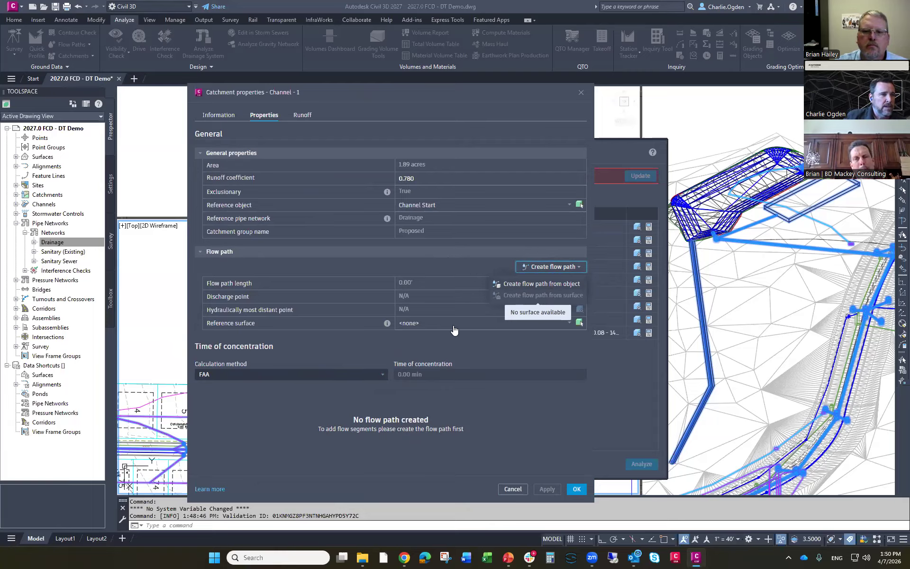
left_click(438, 325)
left_click(413, 353)
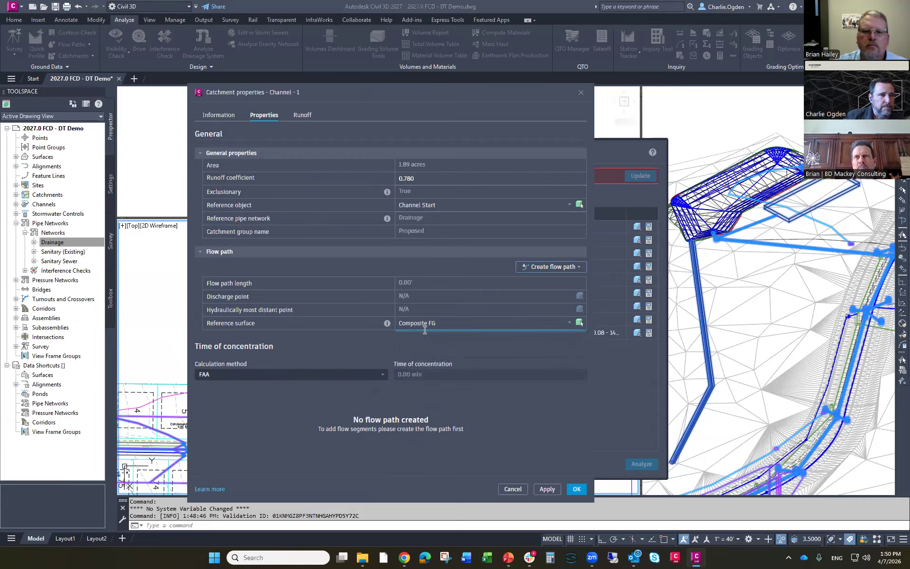
left_click(545, 268)
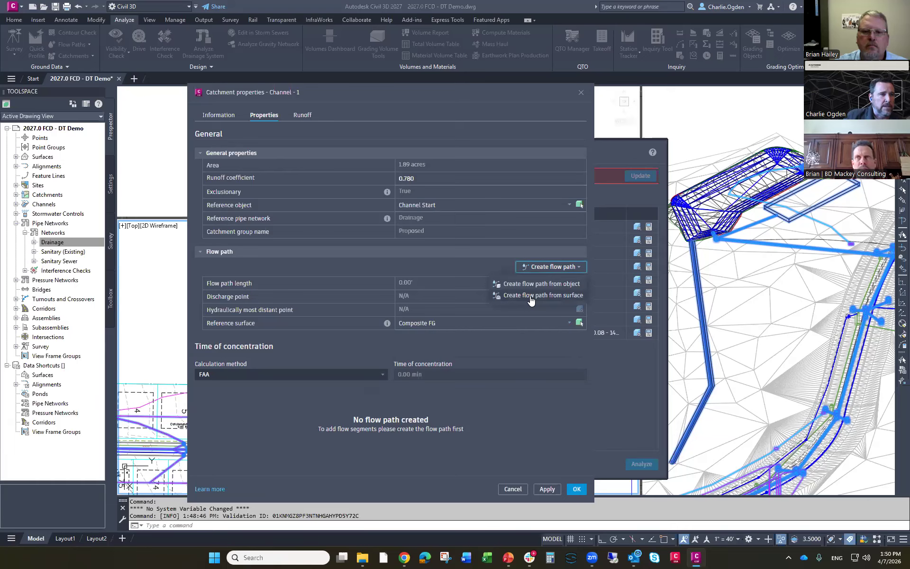
left_click(530, 295)
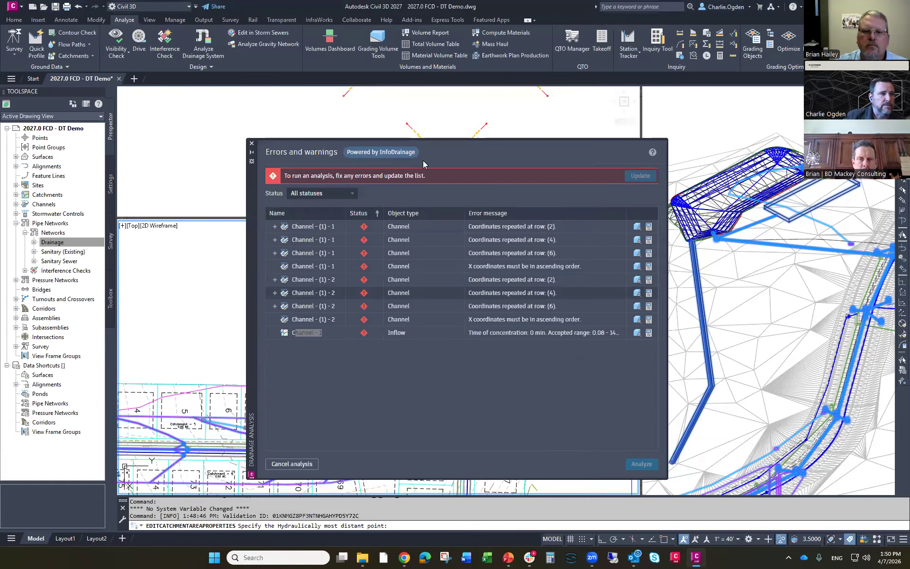
left_click(252, 154)
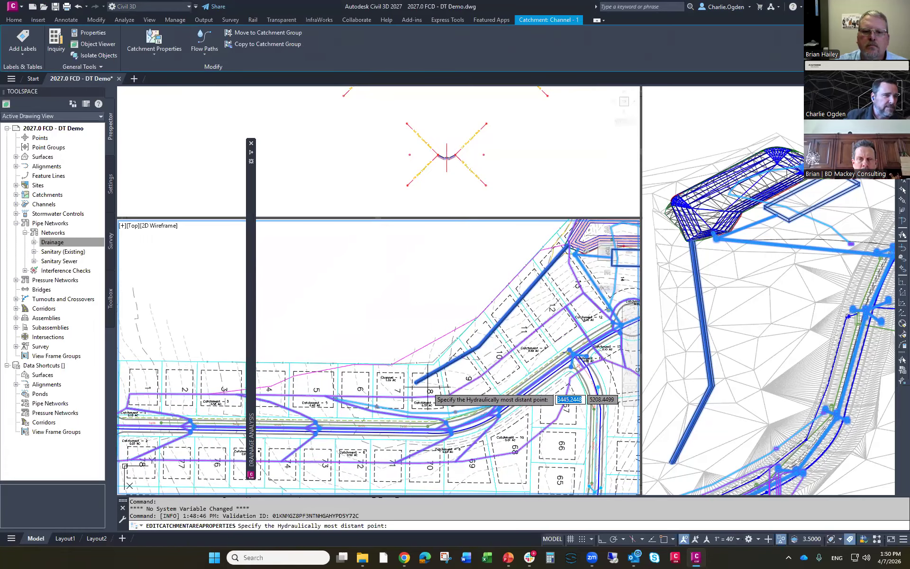
left_click(434, 389)
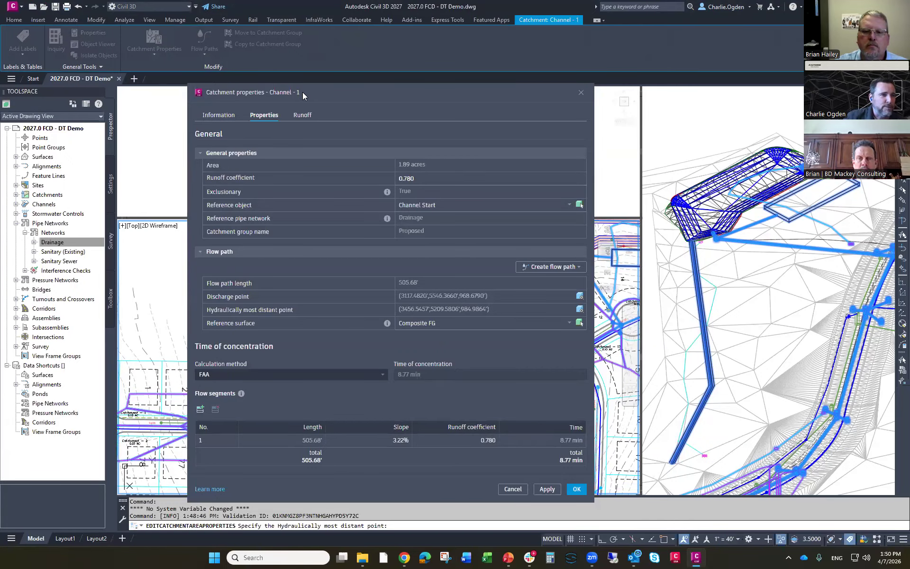
left_click_drag(302, 92, 82, 109)
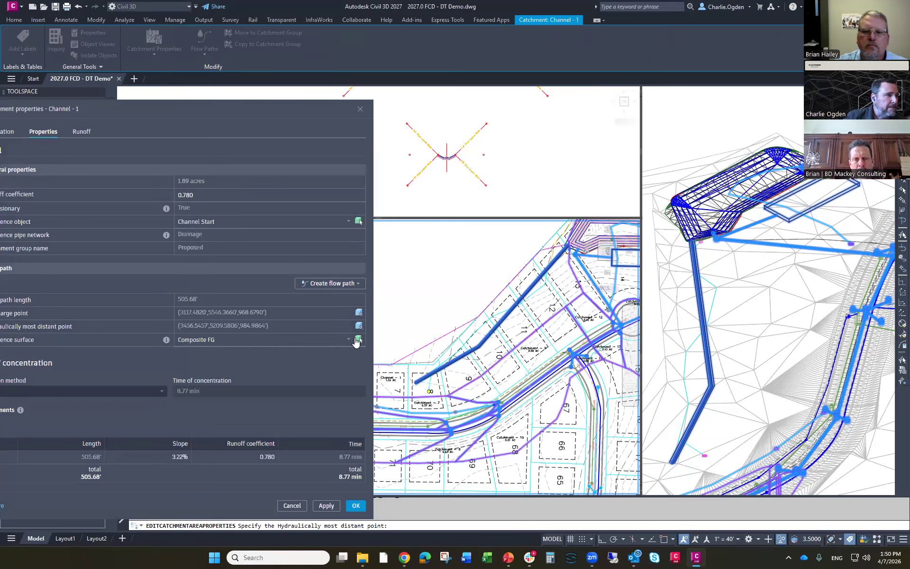
left_click(359, 339)
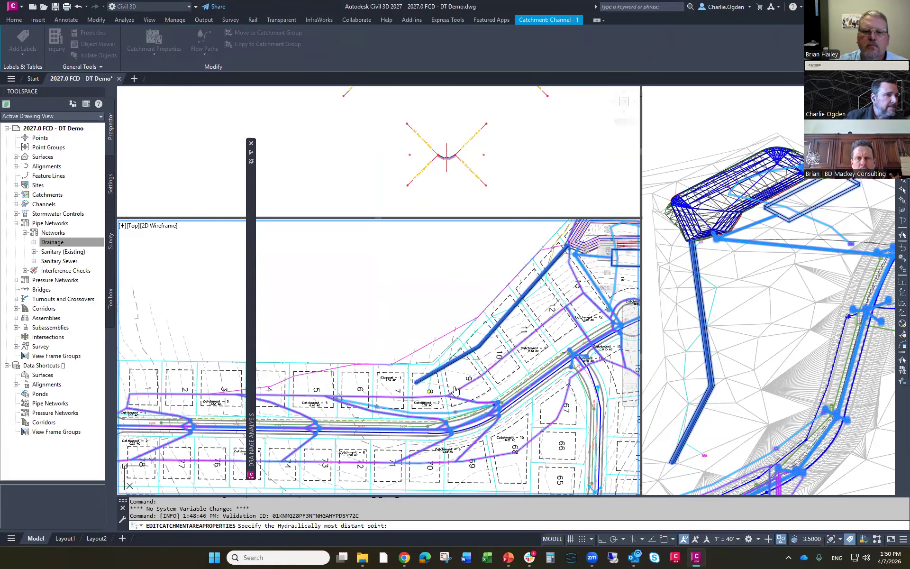
scroll(447, 373, "up", 5)
middle_click_drag(394, 371, 424, 307)
middle_click_drag(478, 247, 529, 337)
scroll(529, 337, "down", 6)
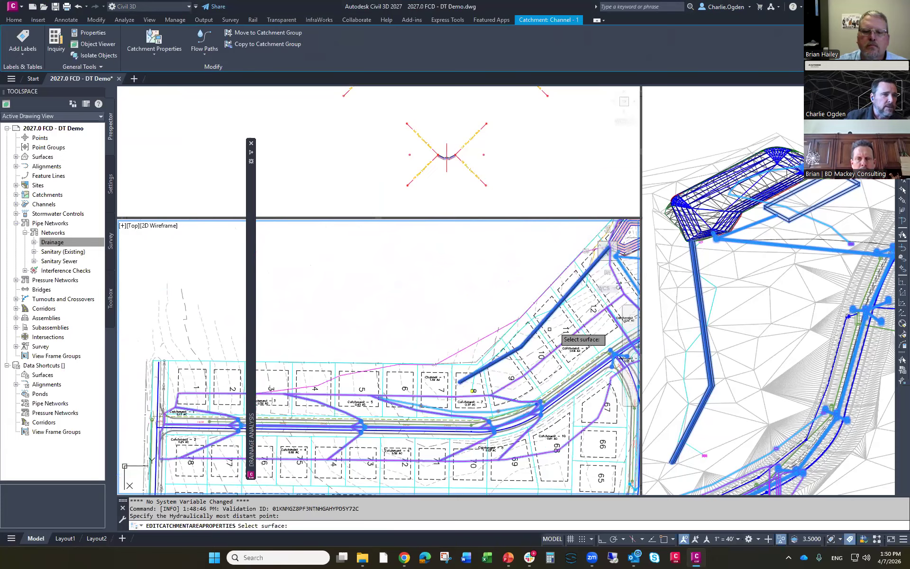
scroll(504, 312, "down", 4)
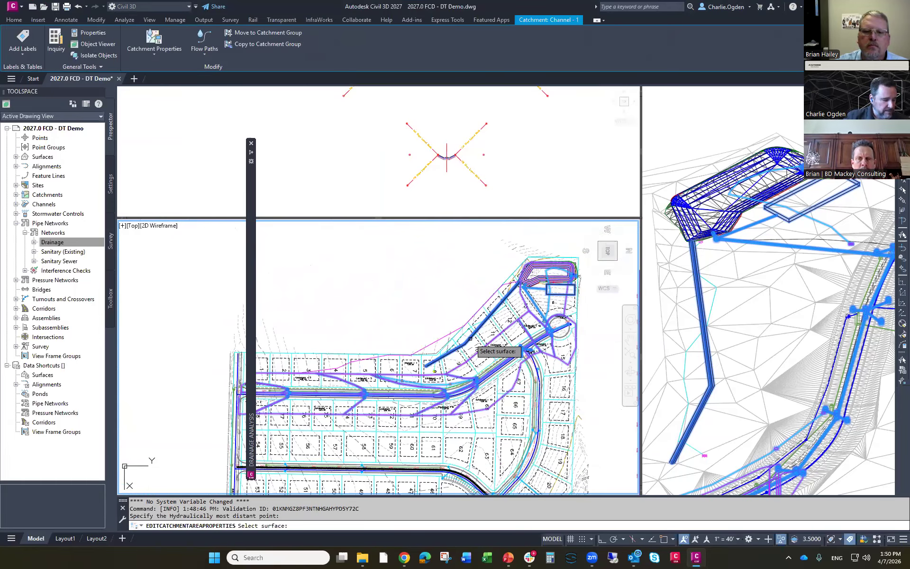
left_click(439, 315)
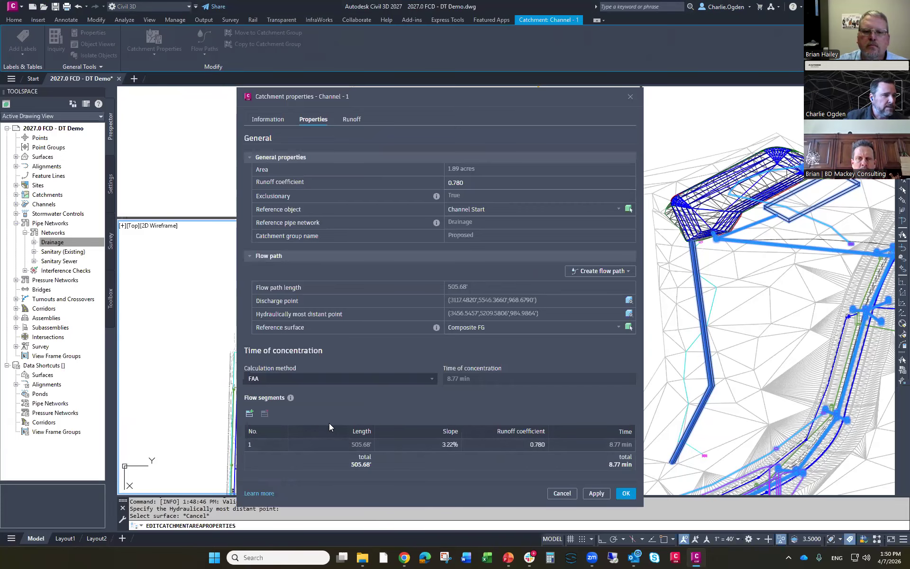
Step: Try the Kirpich time of concentration method, return to FAA, and accept the Channel - 1 catchment changes
left_click(347, 378)
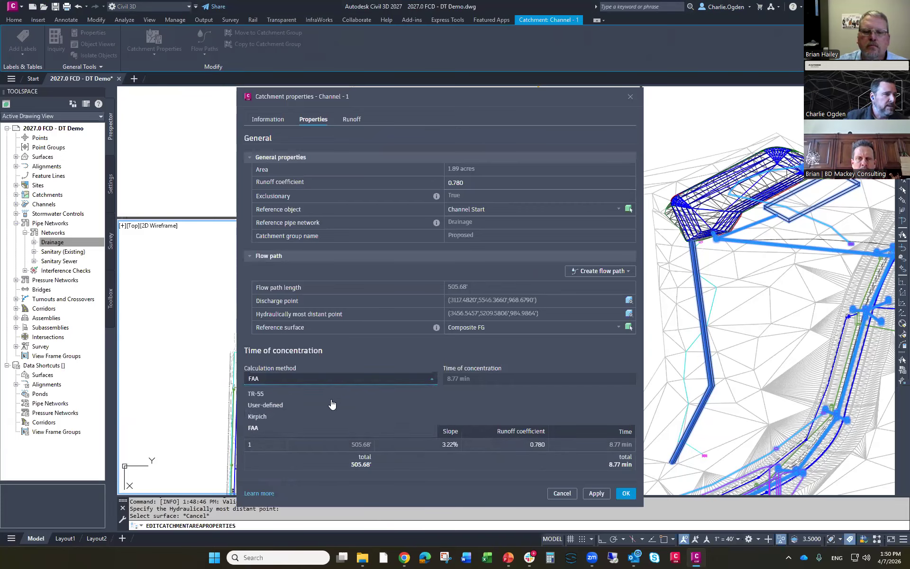
left_click(258, 417)
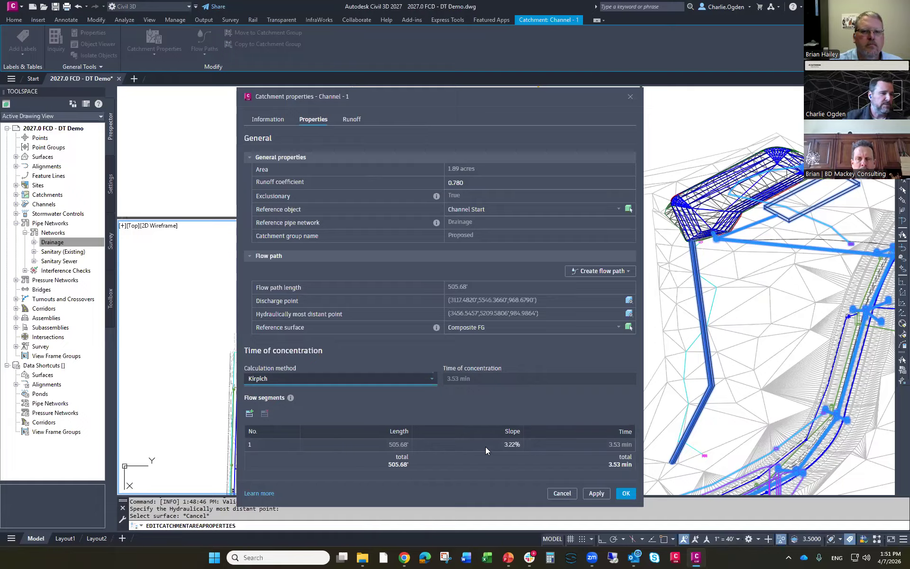
left_click(431, 378)
left_click(255, 428)
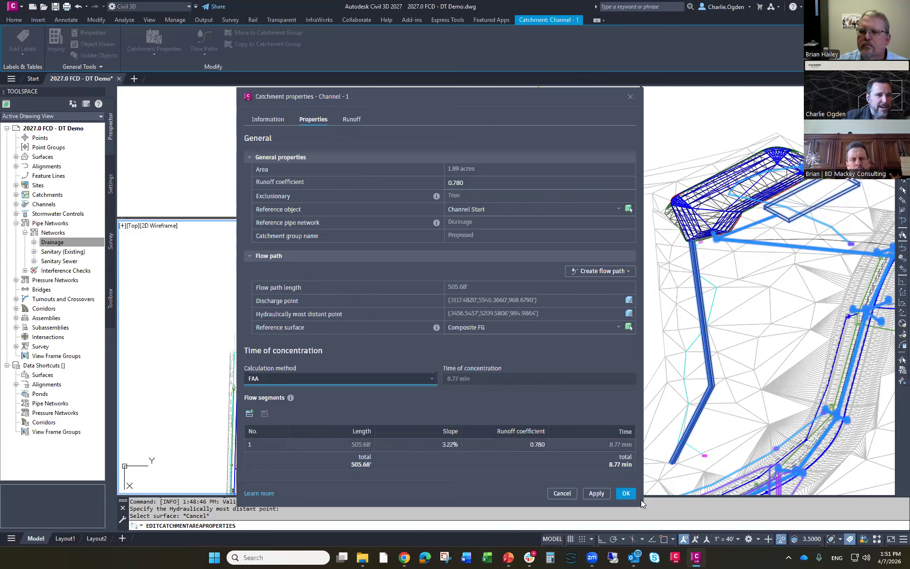
left_click(626, 493)
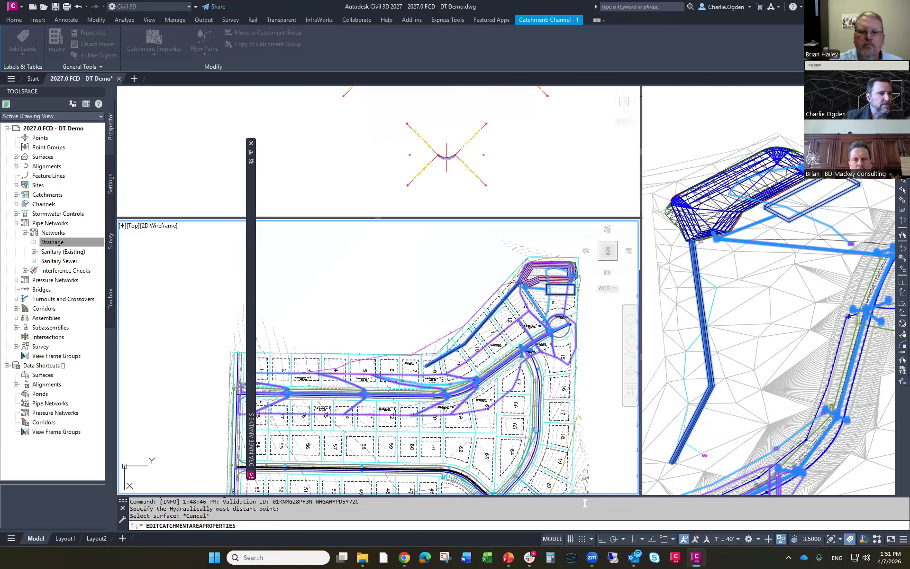
Step: Open the properties of Channel - (1) from its X-coordinates error and change its section type from Custom to Trapezoidal
mouse_move(249, 274)
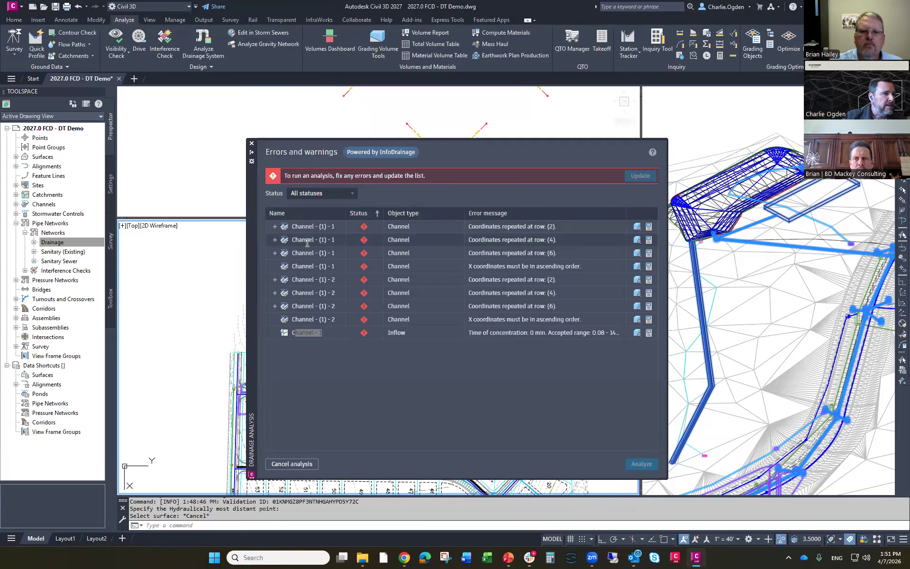
left_click(649, 319)
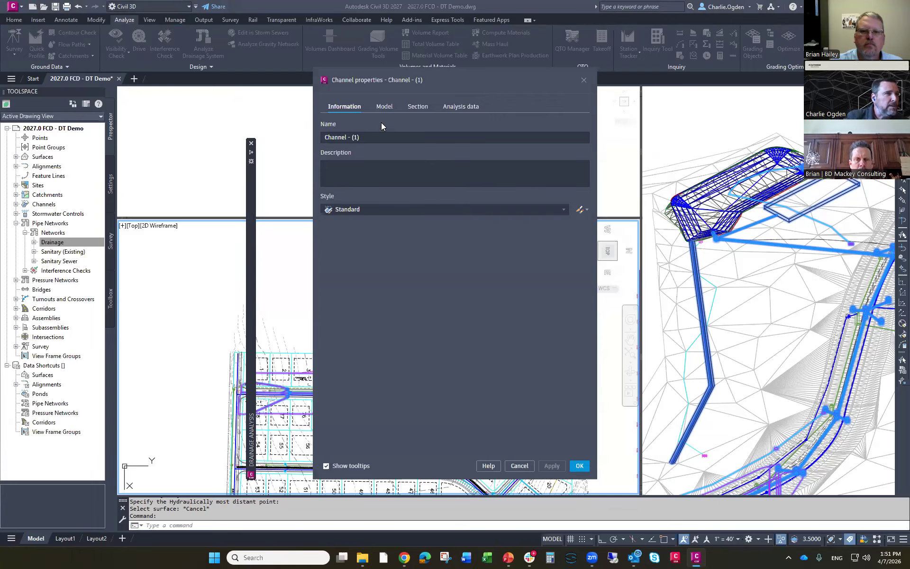
left_click(384, 107)
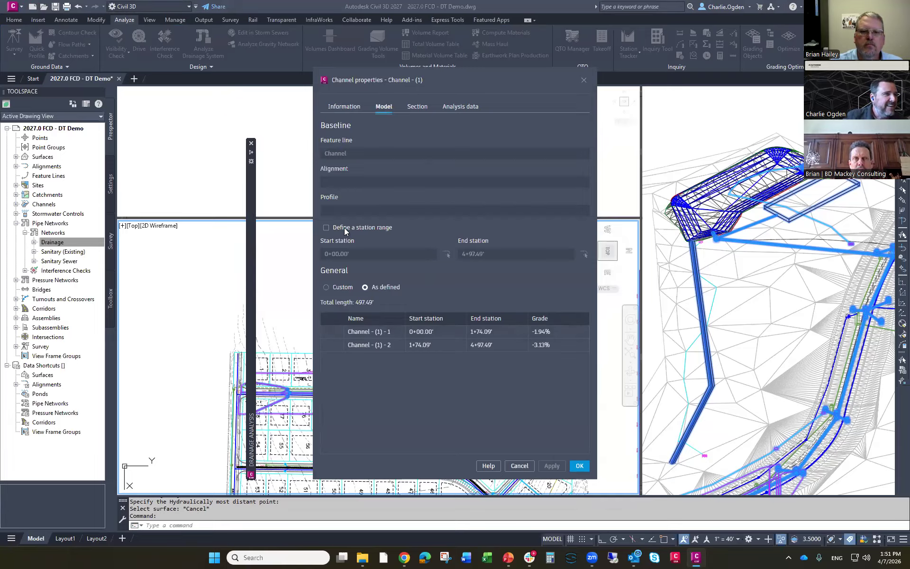
left_click(413, 110)
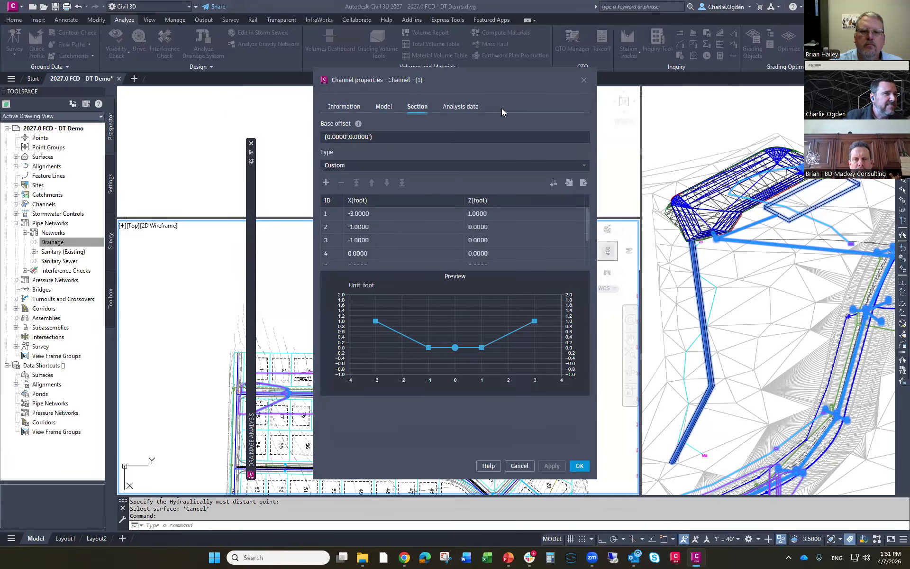
mouse_move(587, 222)
left_mouse_down()
mouse_move(588, 260)
mouse_move(592, 203)
left_mouse_up()
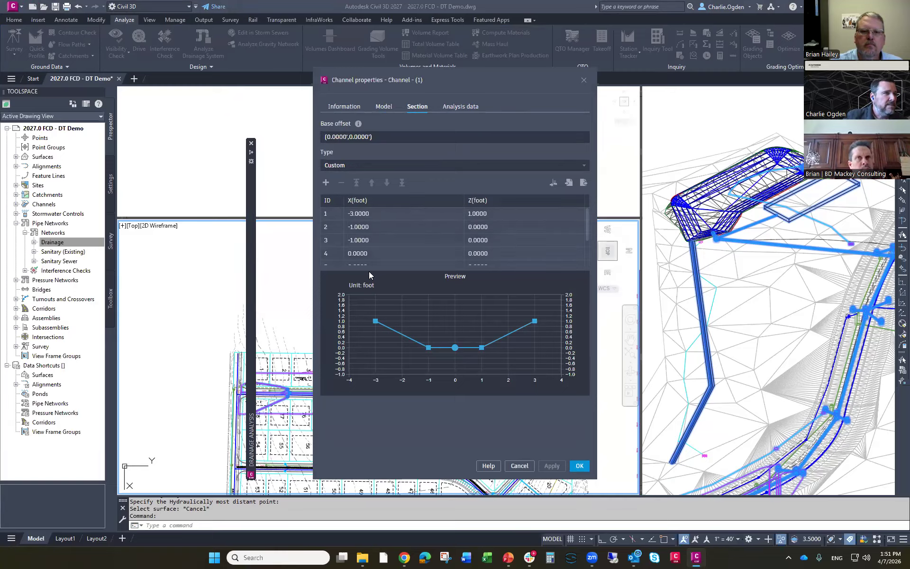
left_click(372, 166)
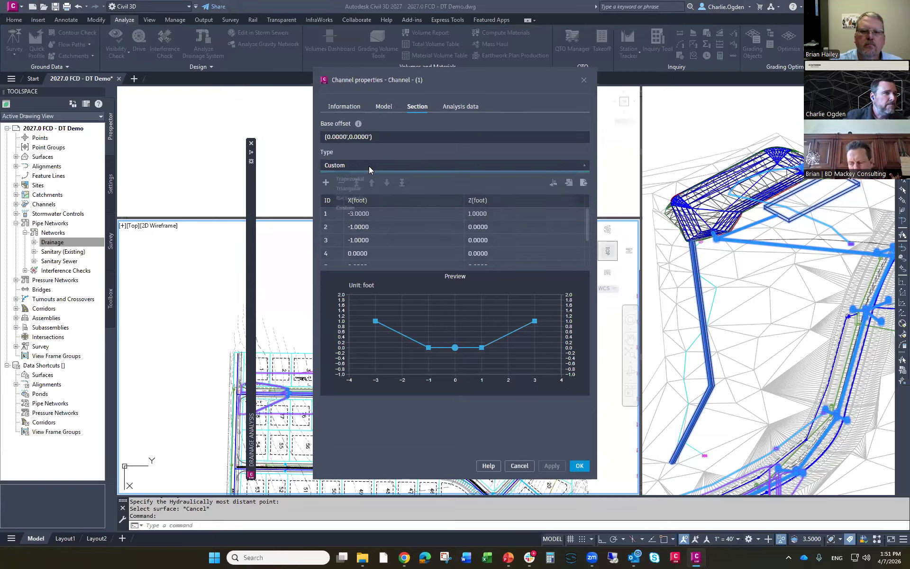
left_click(352, 183)
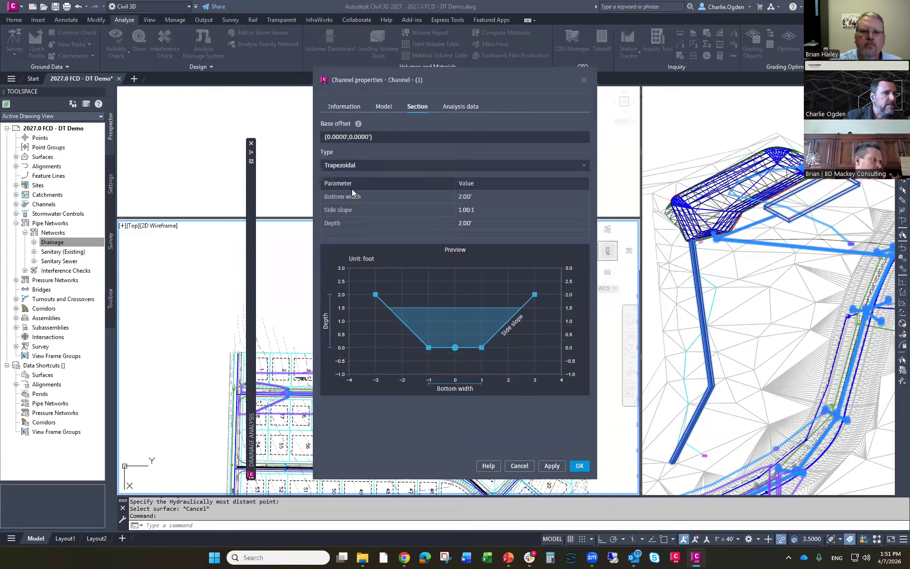
left_click(579, 467)
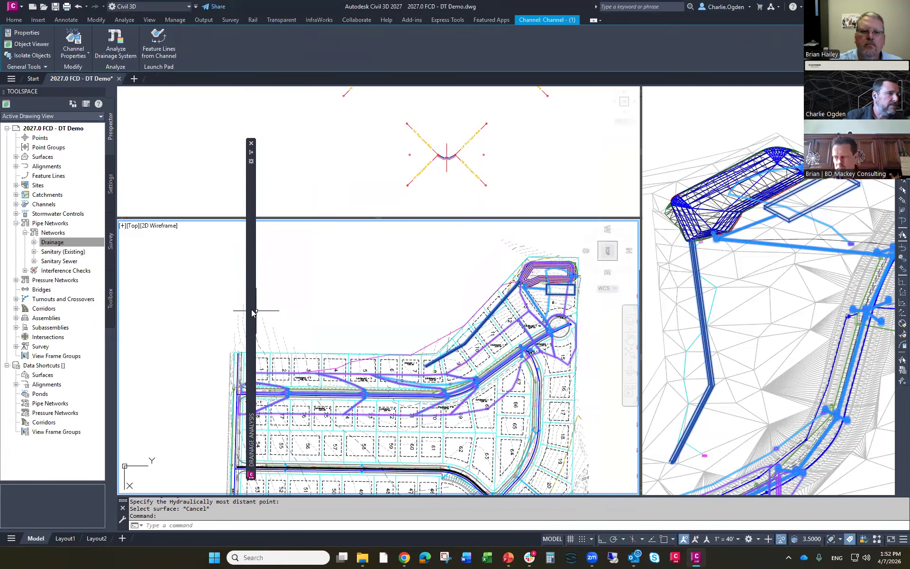
Step: Return to the drainage analysis and run it on the corrected network
mouse_move(252, 313)
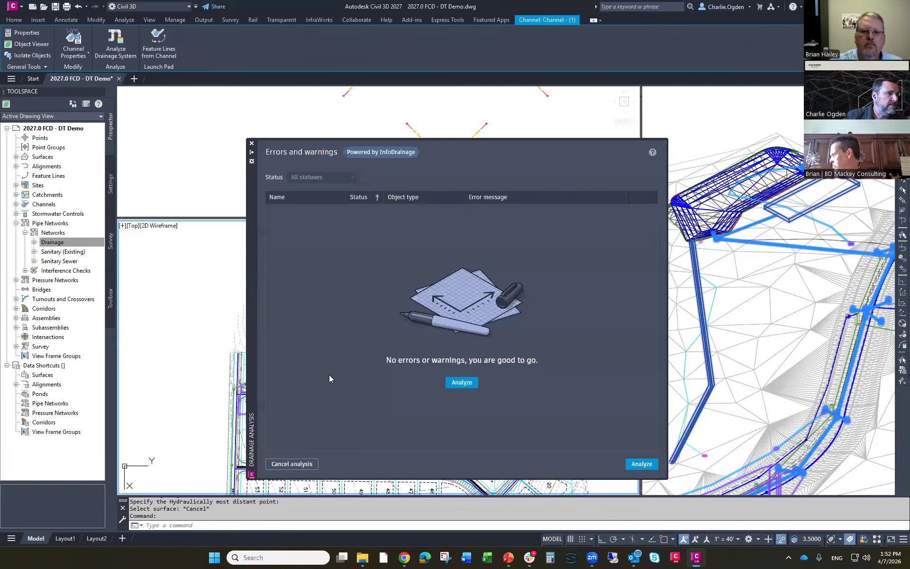
left_click(462, 385)
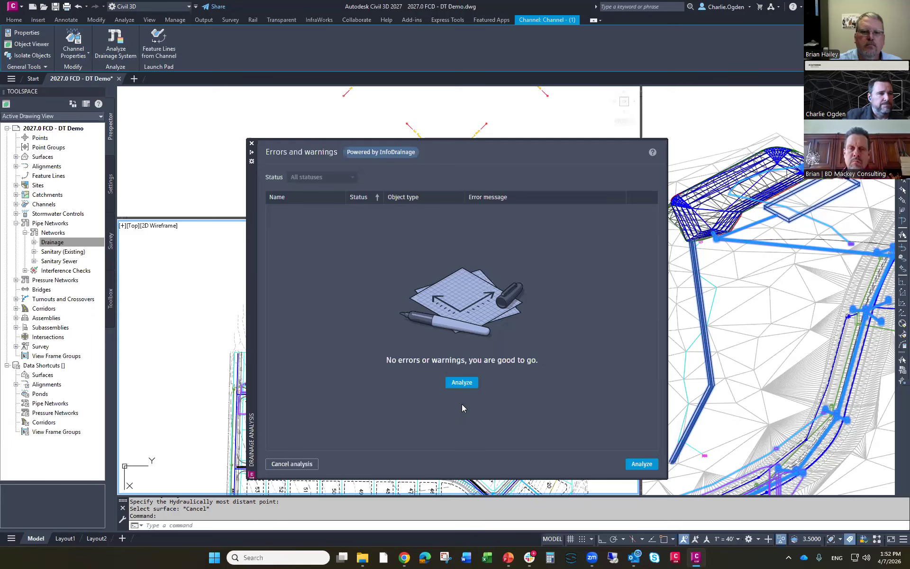
left_click(462, 383)
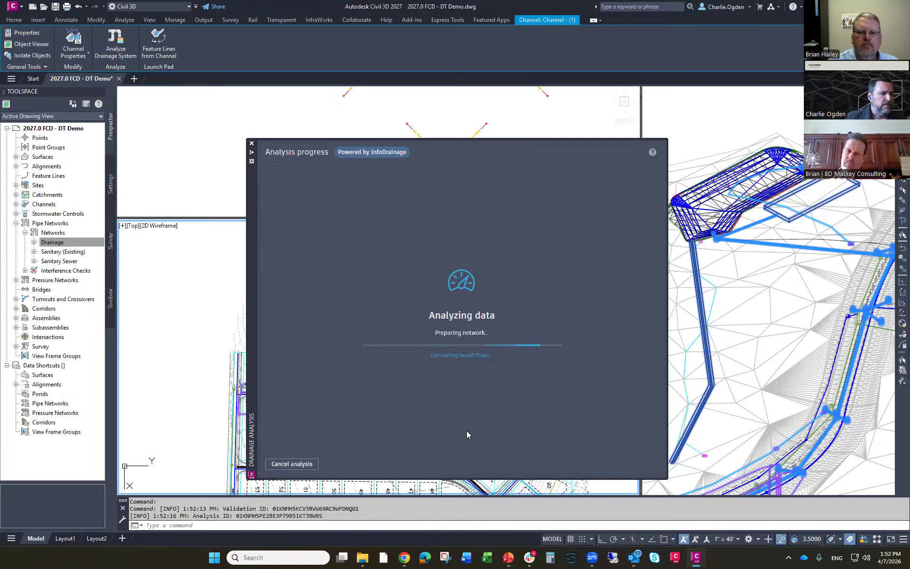
Step: Examine the channel assembly's cross-section up close while the analysis is running
left_click_drag(451, 138, 452, 207)
left_click(444, 132)
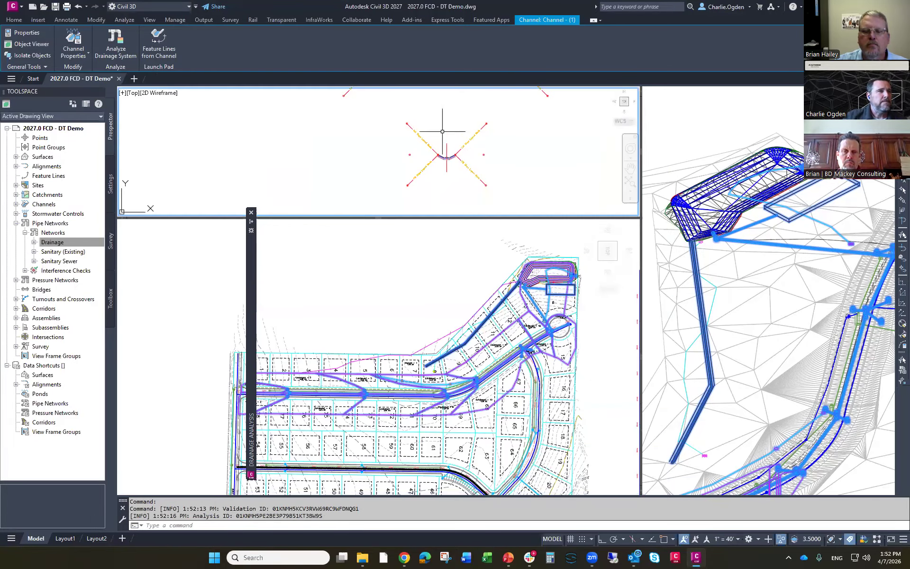
scroll(446, 154, "up", 6)
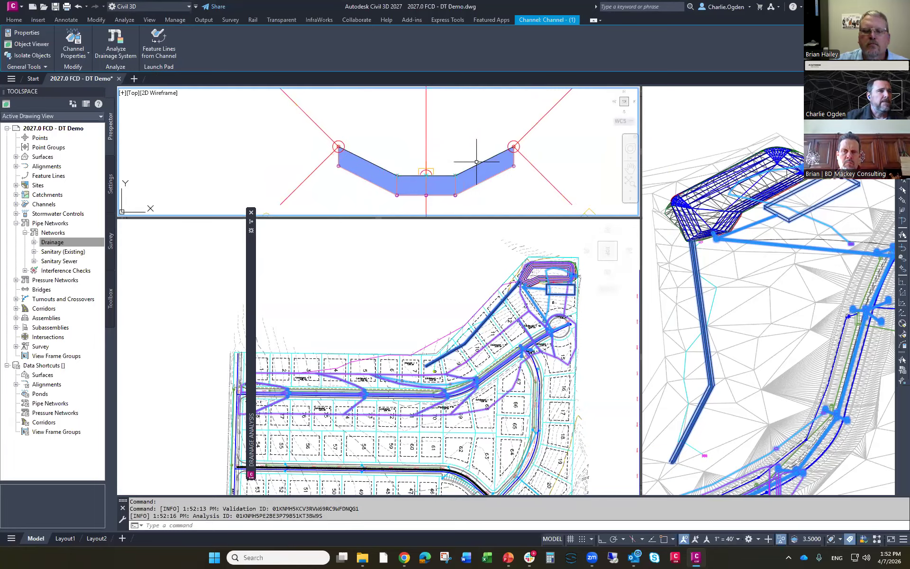
Step: Switch the Nashville analysis results to the 2 YR Storm and examine the catchment results
scroll(476, 161, "down", 5)
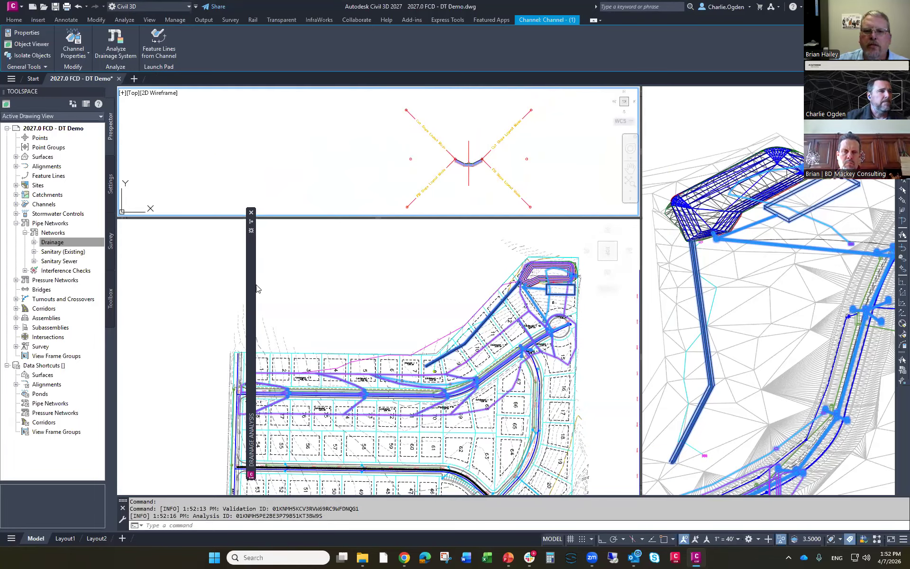
mouse_move(256, 290)
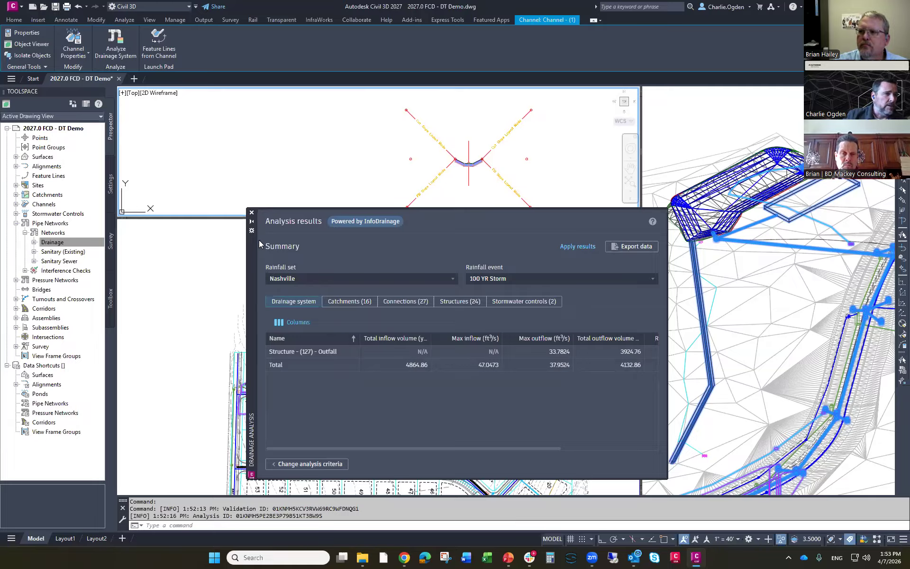
left_click(510, 280)
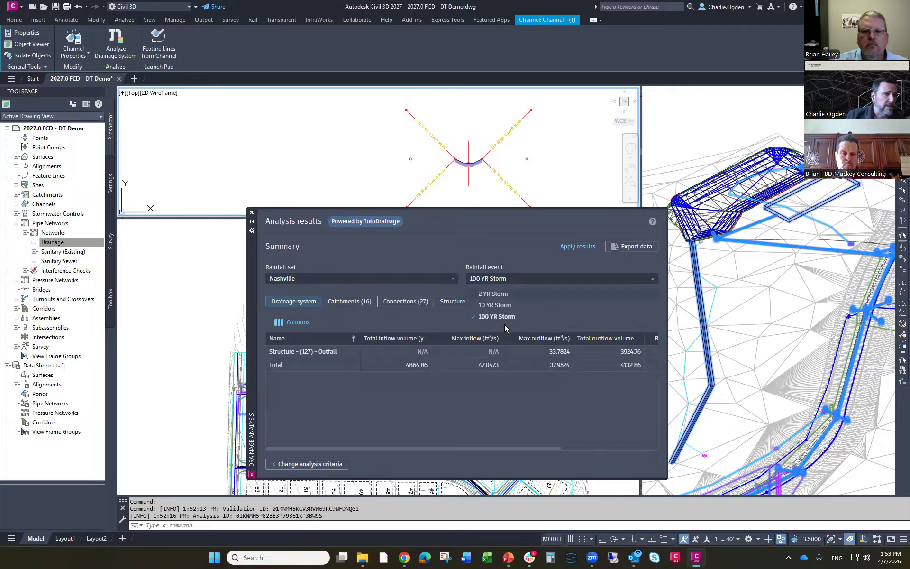
left_click(495, 294)
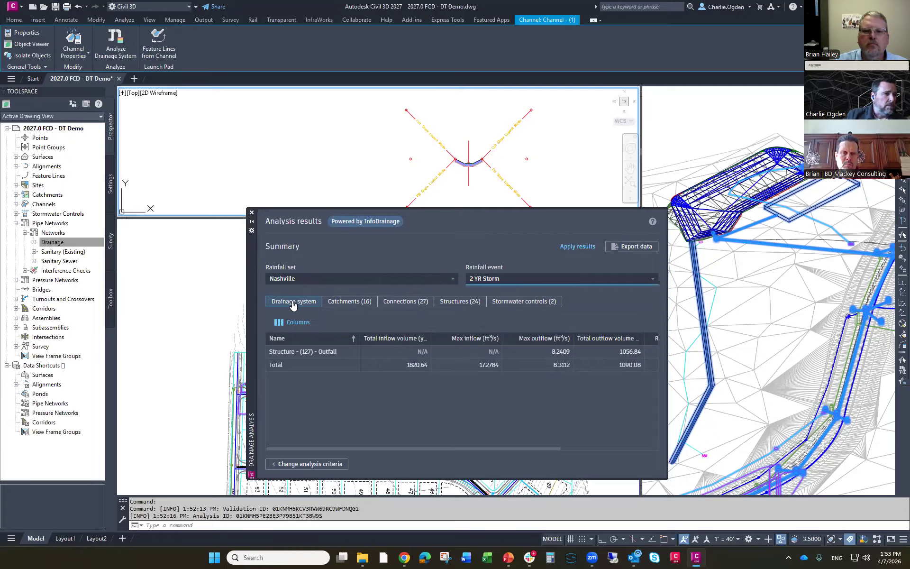
left_click(348, 302)
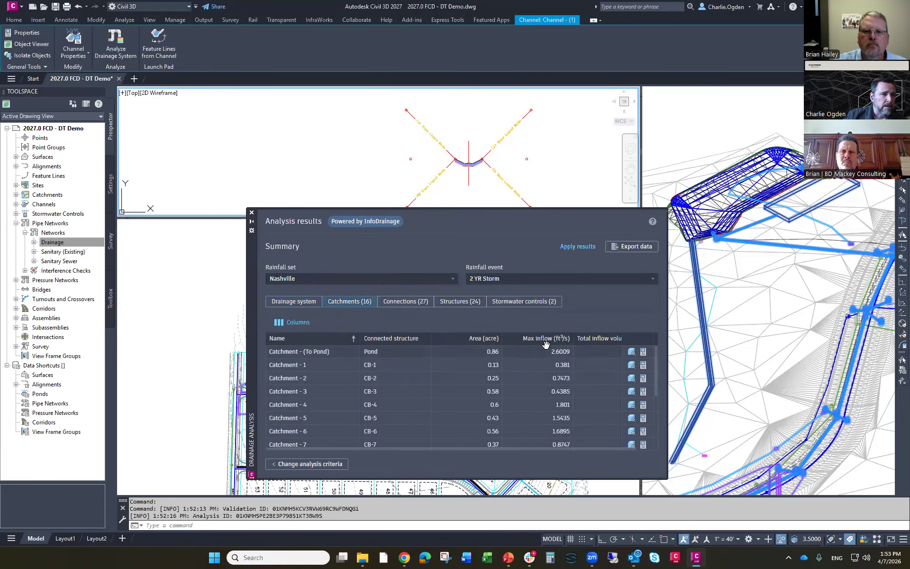
Step: Review the status of every pipe and channel connection for the 2 YR Storm
left_click(405, 301)
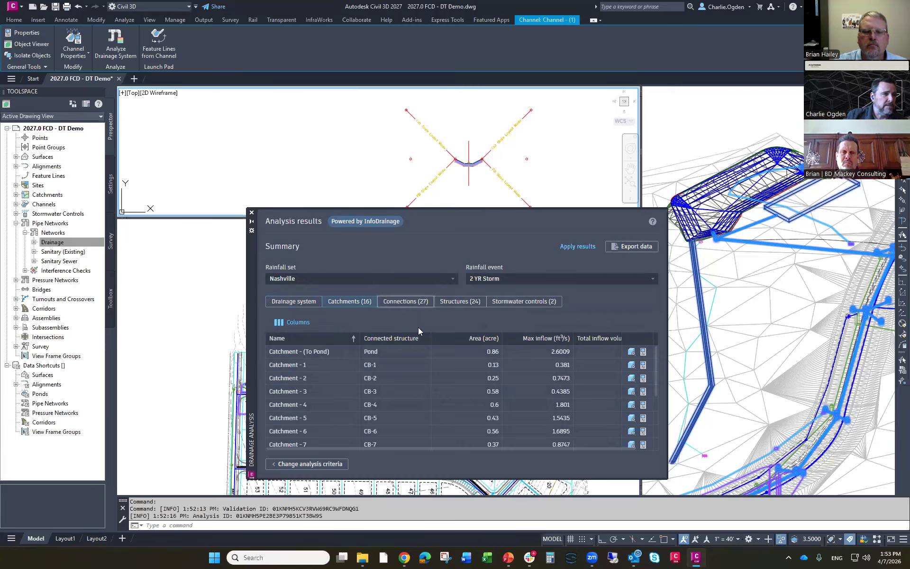
scroll(396, 383, "down", 5)
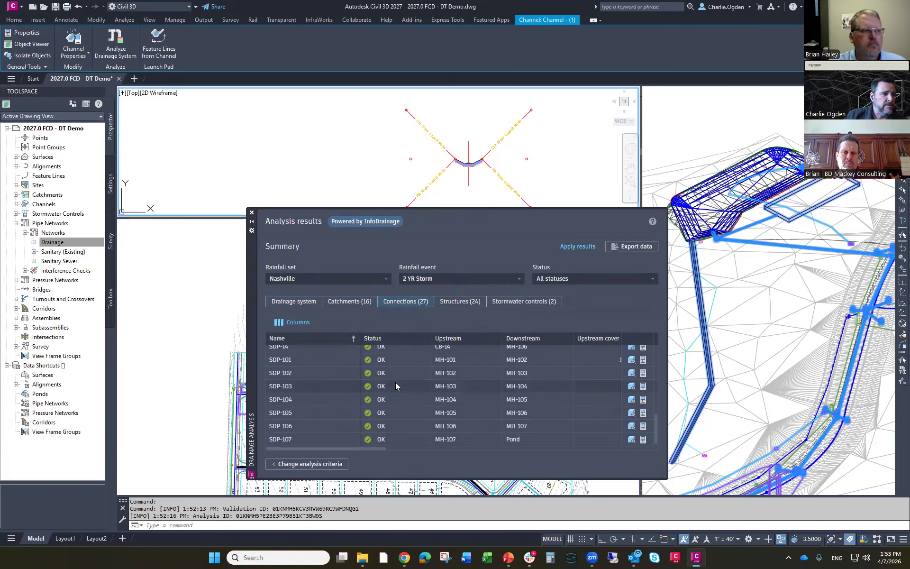
scroll(392, 383, "up", 4)
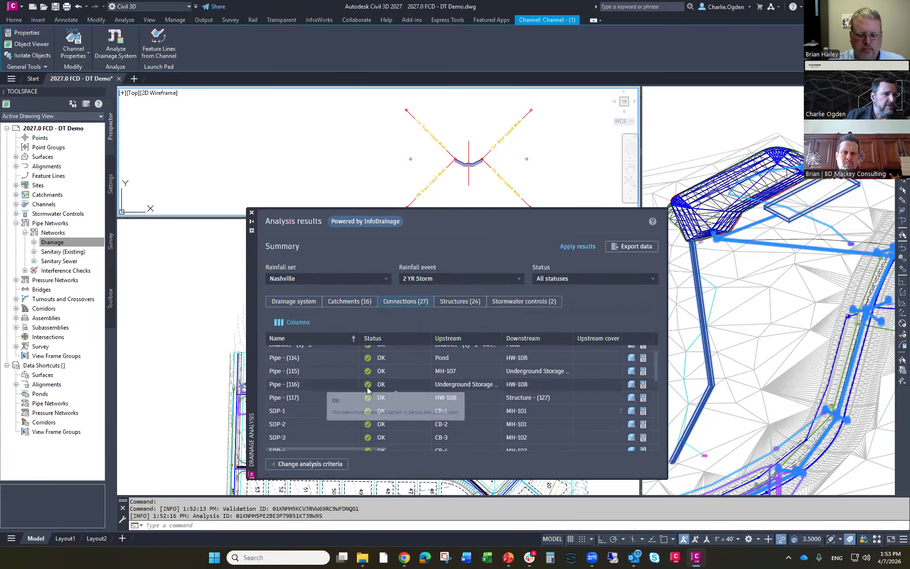
scroll(380, 386, "up", 3)
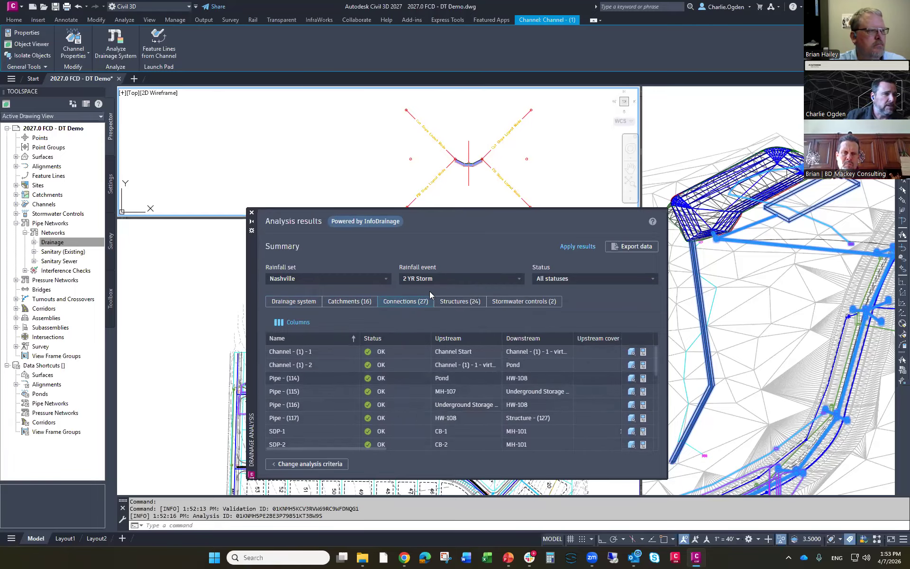
Step: Review the structure results and the stormwater control results for the 2 YR Storm
left_click(460, 301)
scroll(386, 369, "down", 5)
scroll(386, 368, "up", 5)
left_click(503, 304)
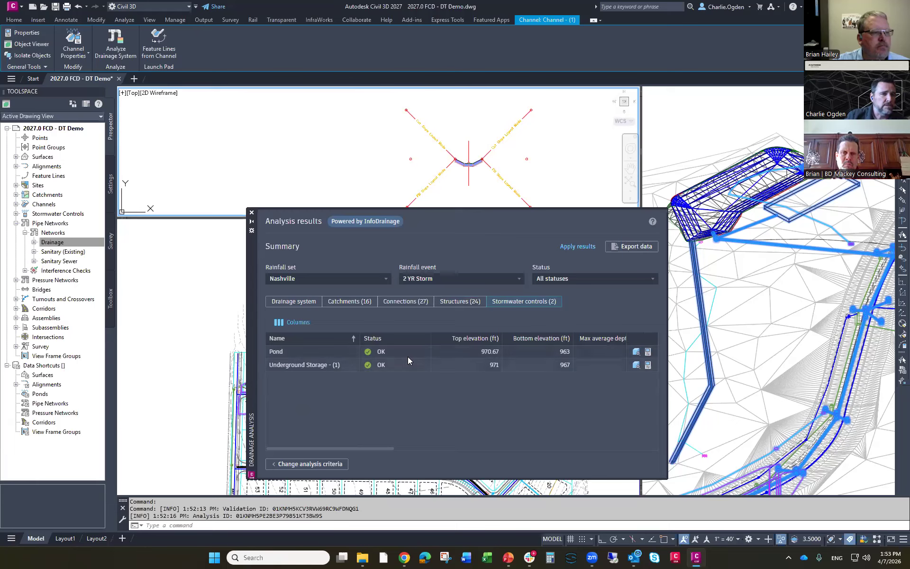
Step: Switch the rainfall event to 100 YR Storm and review the structure statuses down the list
left_click(463, 281)
left_click(417, 316)
left_click(455, 301)
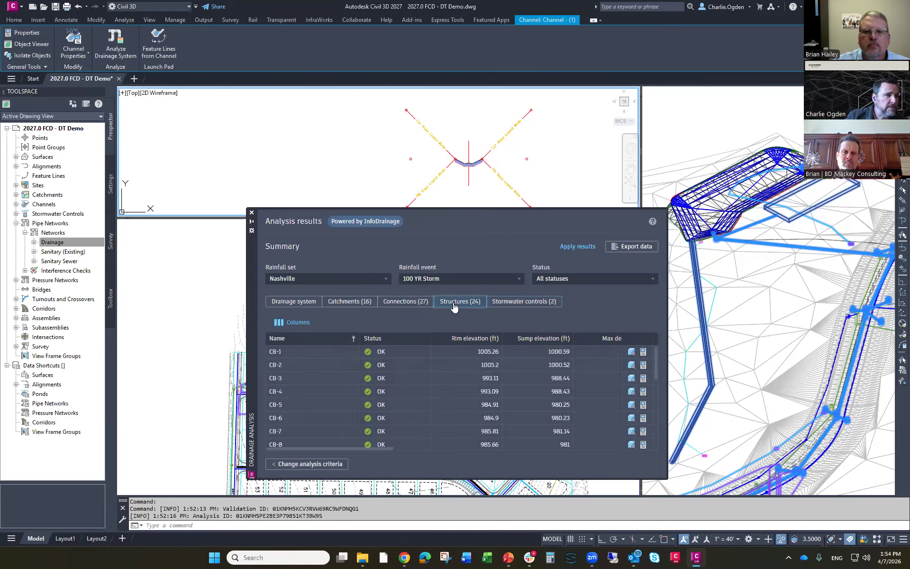
scroll(391, 385, "down", 5)
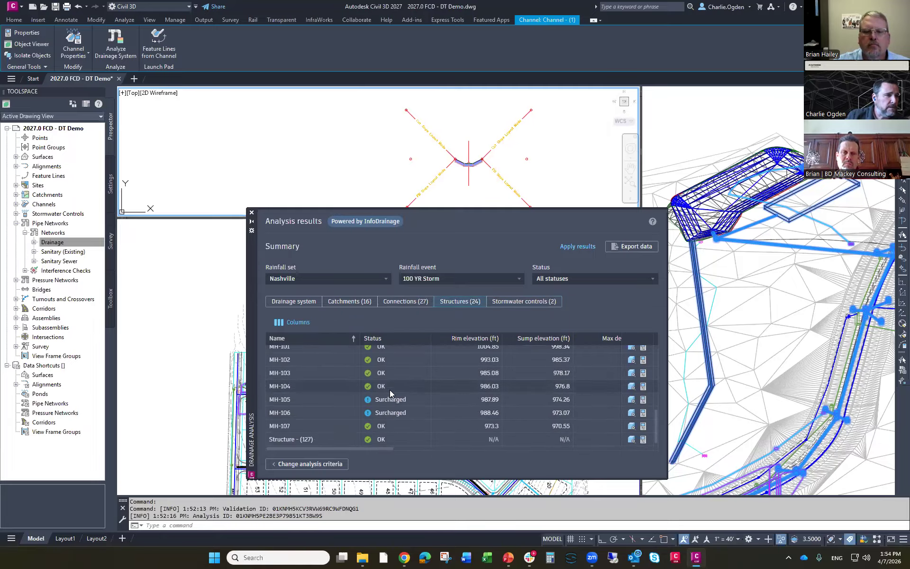
Step: Check the pipe and channel connection statuses for the 100 YR Storm
left_click(412, 302)
scroll(383, 380, "down", 2)
scroll(383, 380, "up", 2)
scroll(383, 379, "down", 7)
scroll(385, 375, "up", 7)
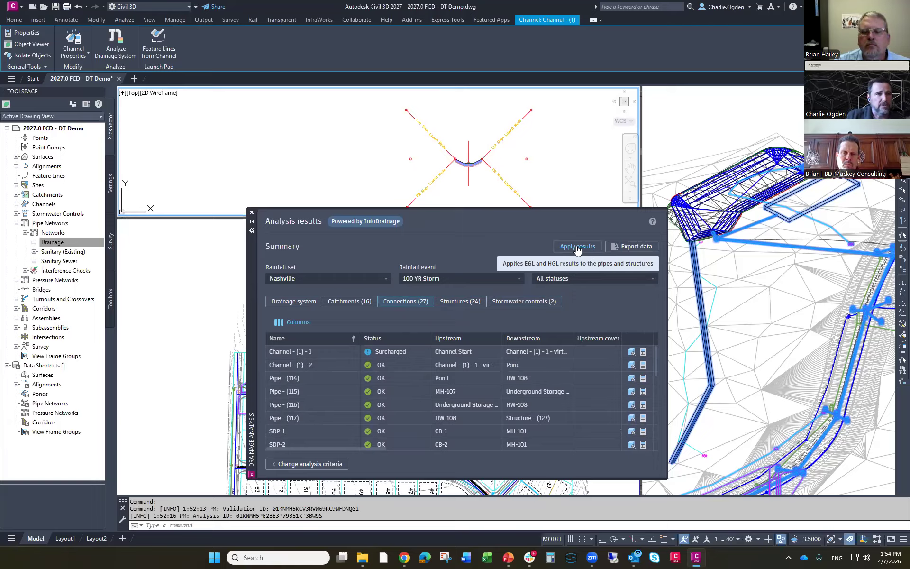
Step: Export the analysis criteria, input data and current-column results for all rainfall events used in the analysis
left_click(616, 247)
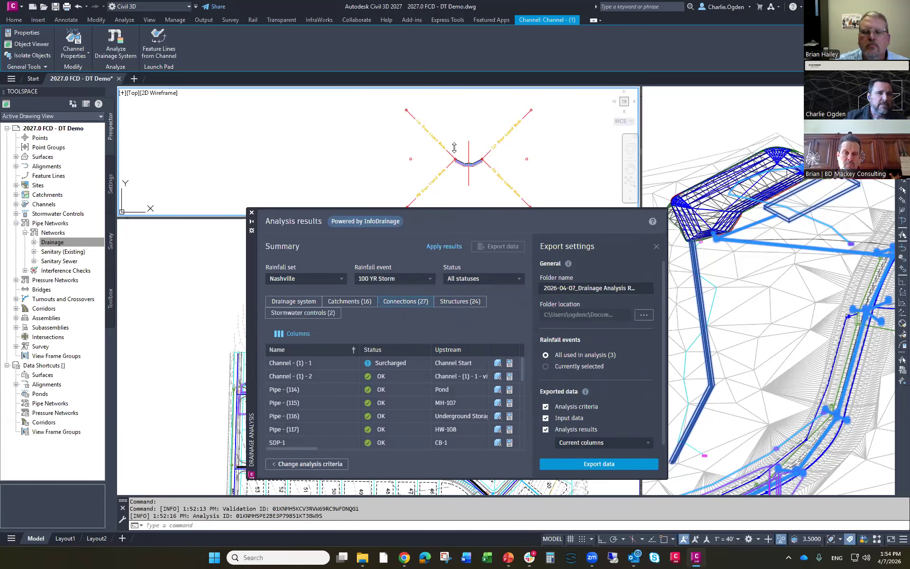
left_click_drag(454, 208, 454, 147)
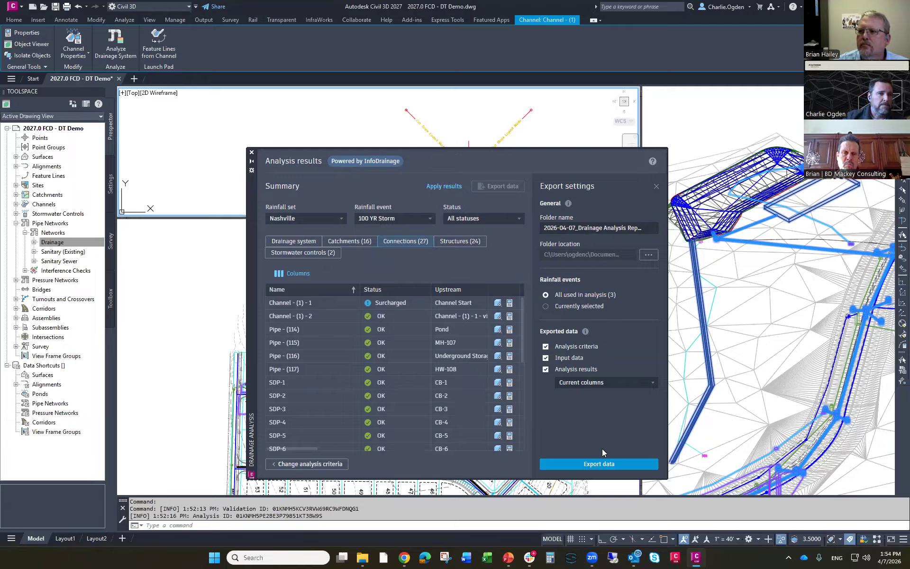
left_click(601, 465)
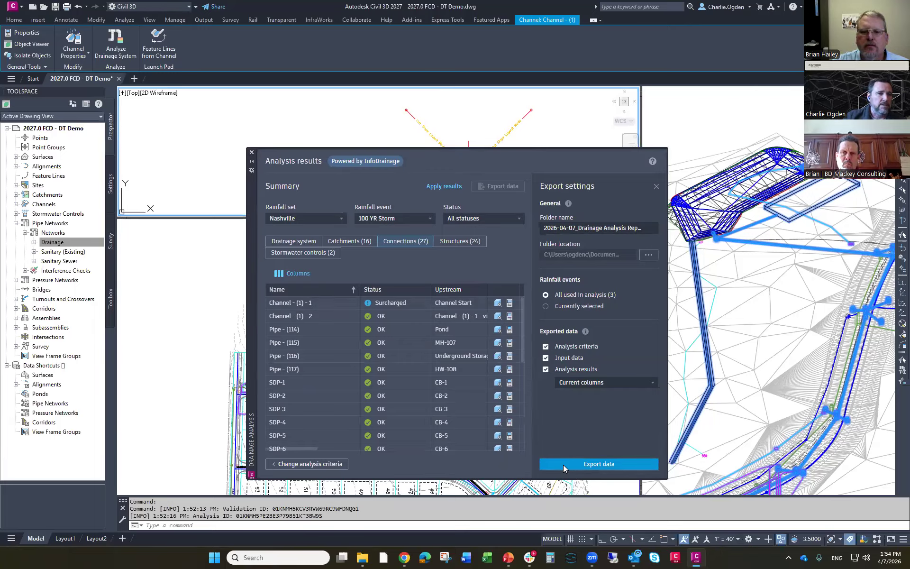
left_click(563, 466)
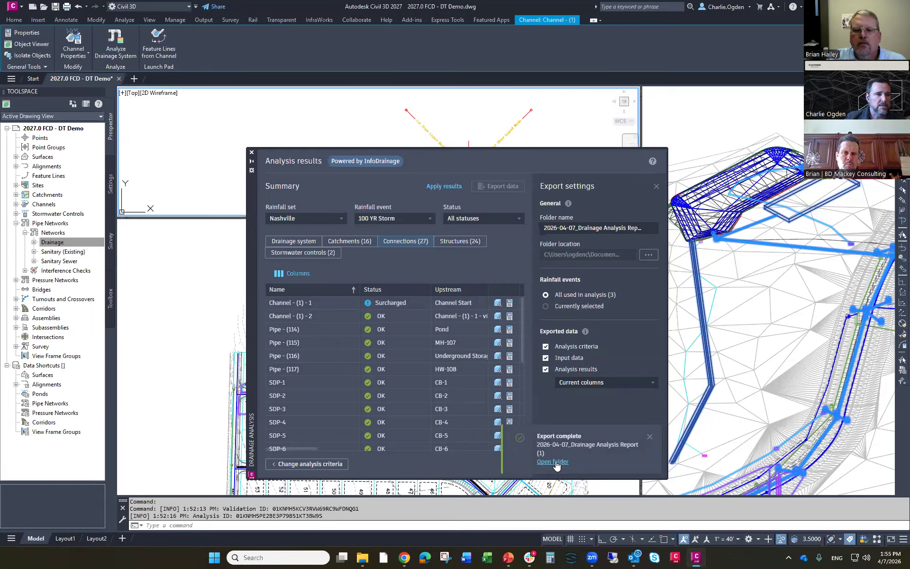
Step: Open the exported report folder, widen its file name column, and open the Nashville 100 YR Storm workbook in Excel
left_click(556, 463)
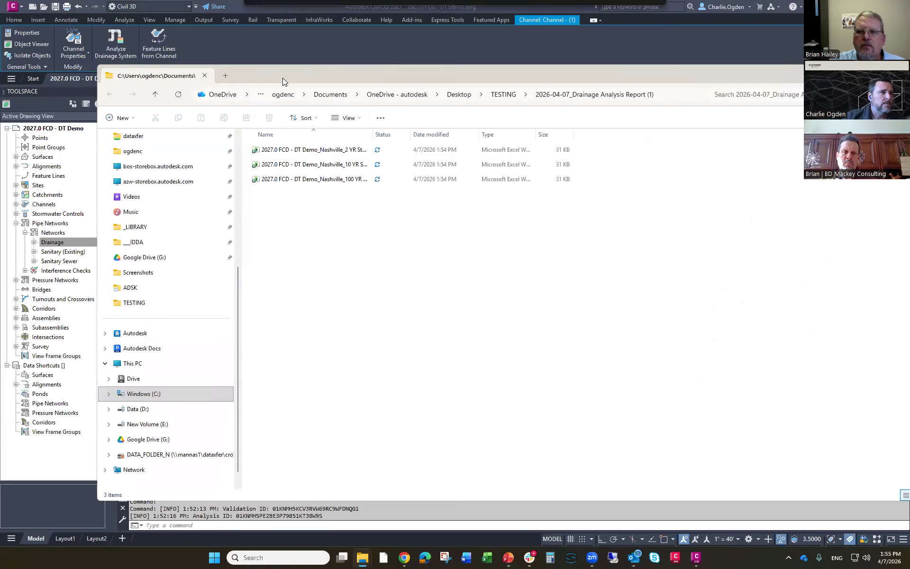
left_click_drag(371, 134, 444, 134)
left_click(306, 180)
double_click(301, 184)
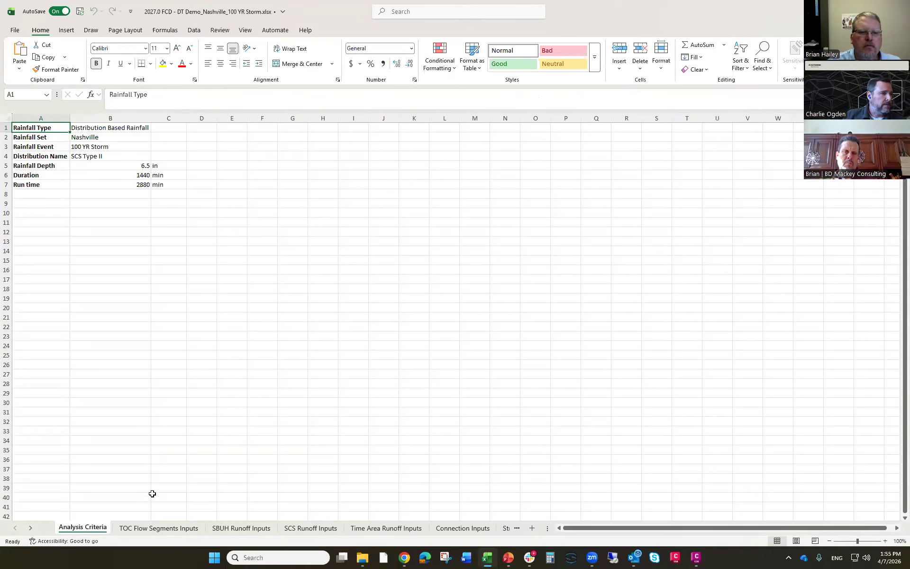
Step: Examine the workbook's input sheets, from TOC Flow Segments and runoff inputs through Connection Inputs and Structure Inputs
left_click(153, 527)
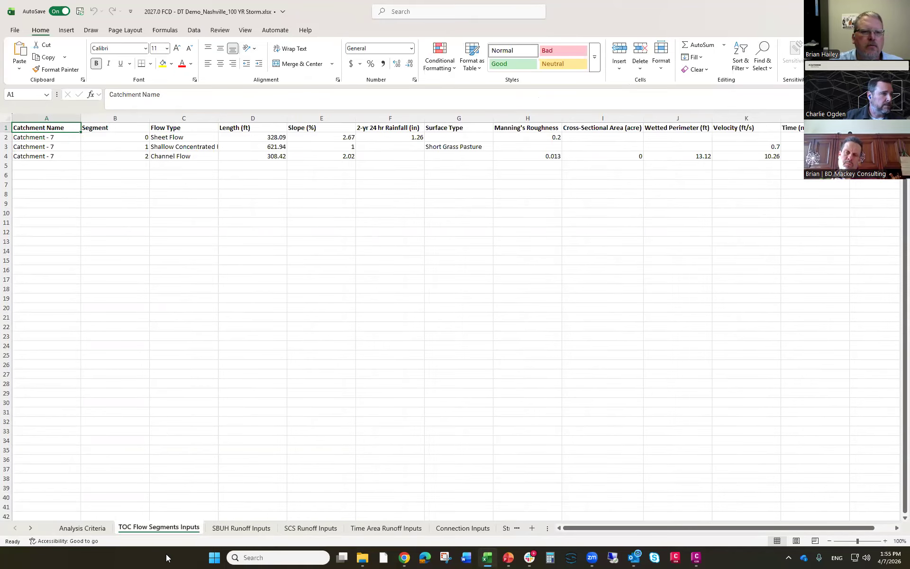
left_click(247, 533)
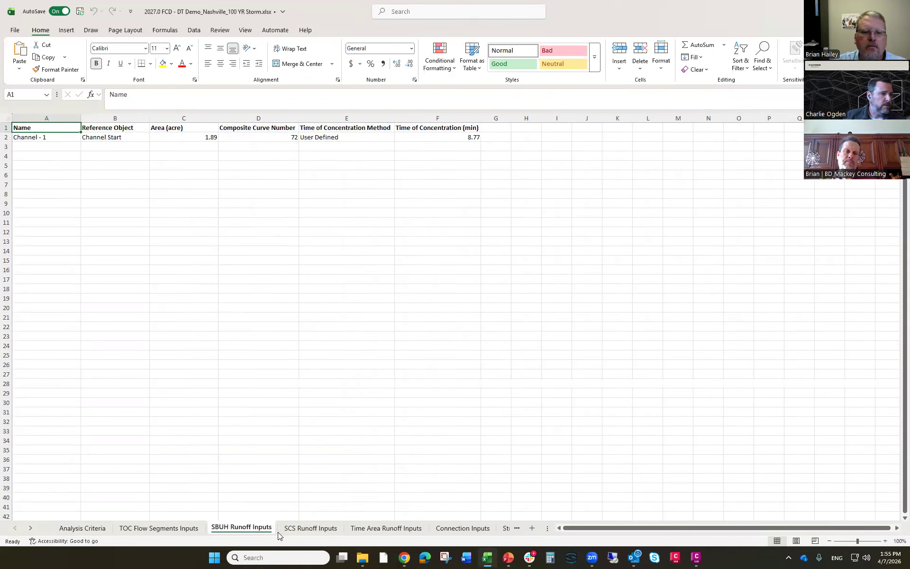
left_click(325, 530)
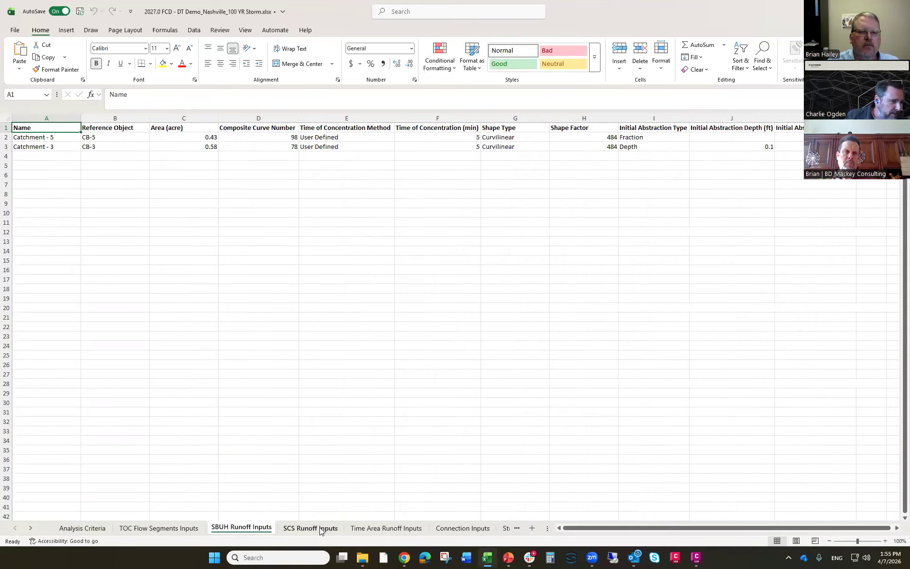
left_click(395, 529)
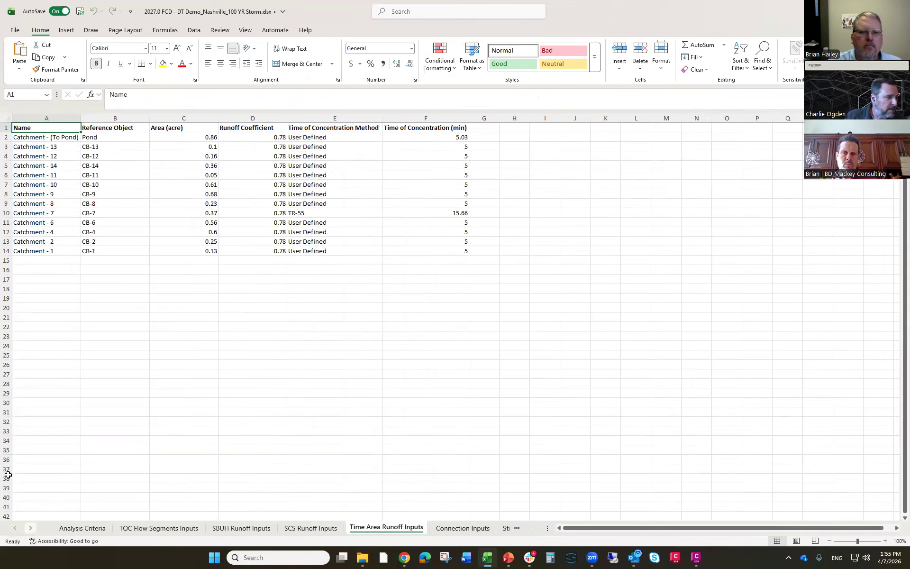
left_click(30, 527)
left_click(397, 528)
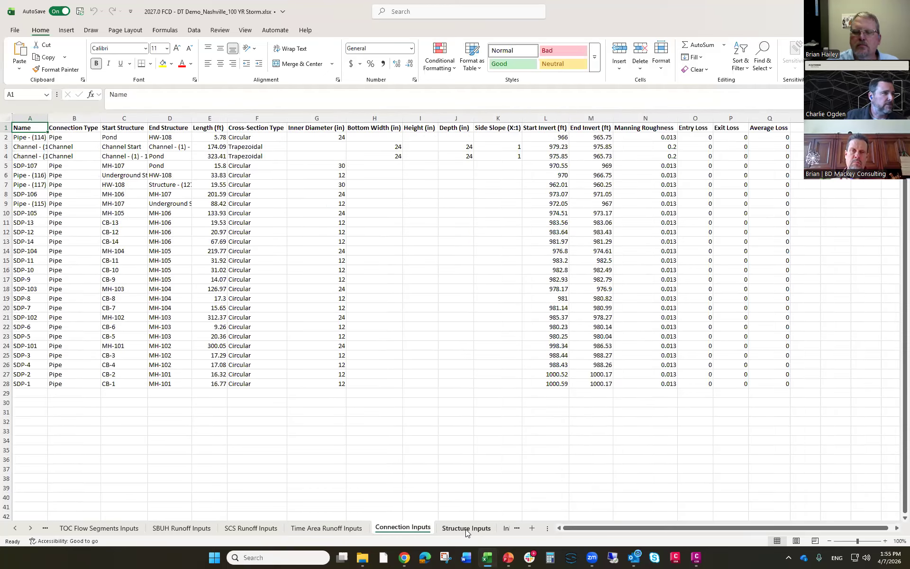
left_click(467, 529)
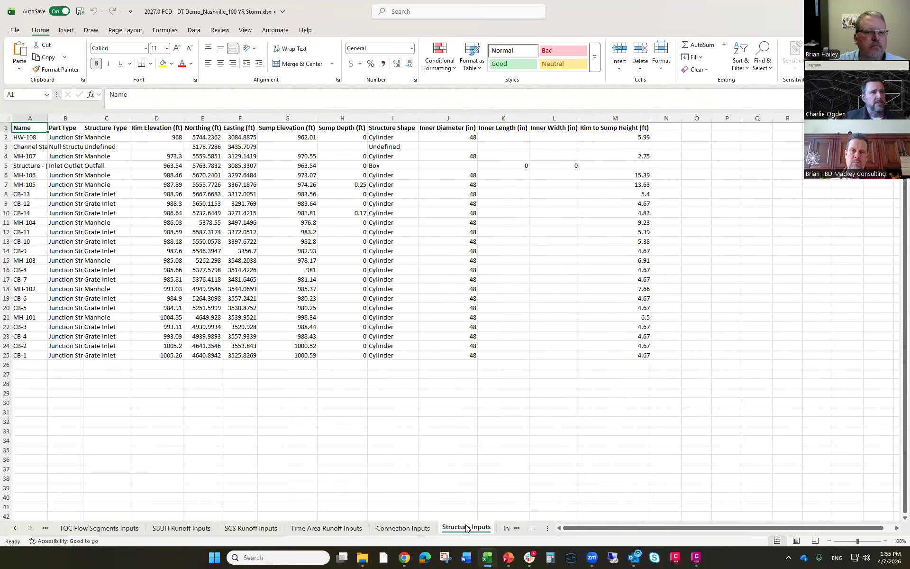
Step: Examine the Connection and Catchment results sheets and bring the remaining result sheets at the workbook's end into reach
left_click(30, 528)
left_click(30, 528)
left_click(30, 528)
left_click(30, 528)
left_click(30, 528)
left_click(30, 528)
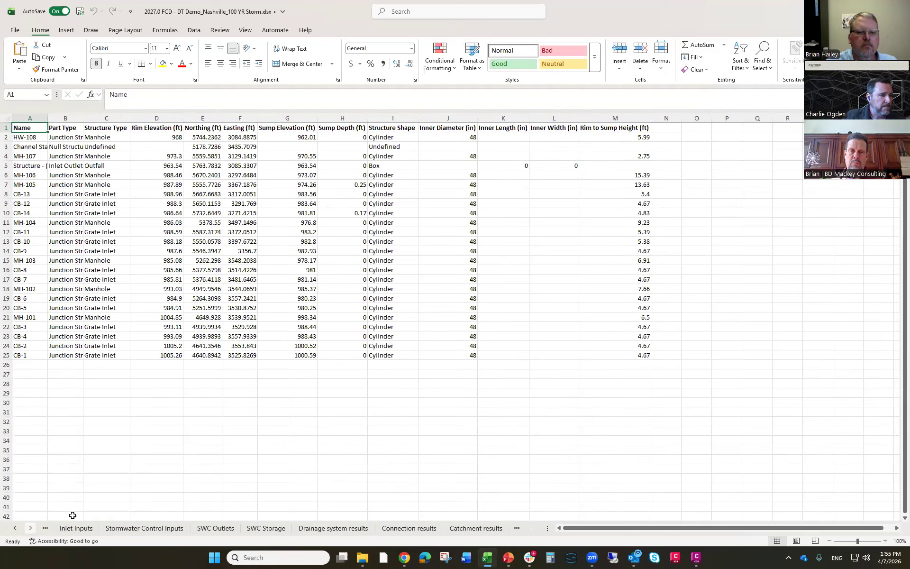
left_click(384, 529)
left_click(476, 528)
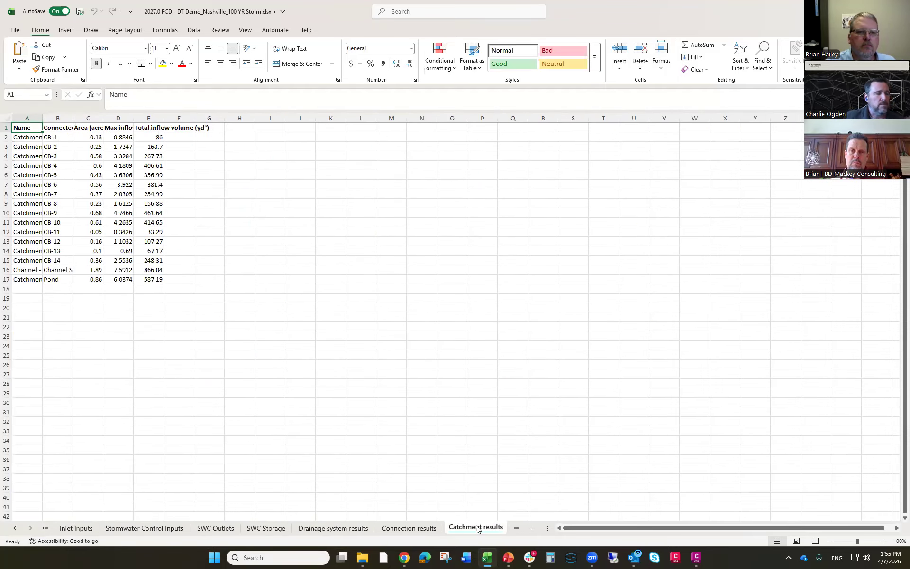
left_click(30, 528)
left_click(30, 528)
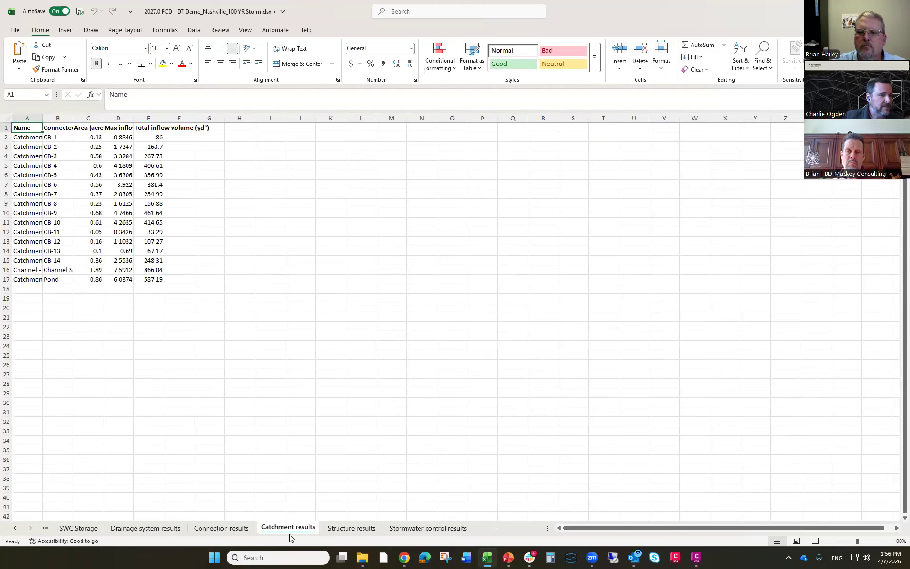
Step: Switch back to Civil 3D, close the drainage analysis by deleting its results, and clear the channel selection
double_click(613, 9)
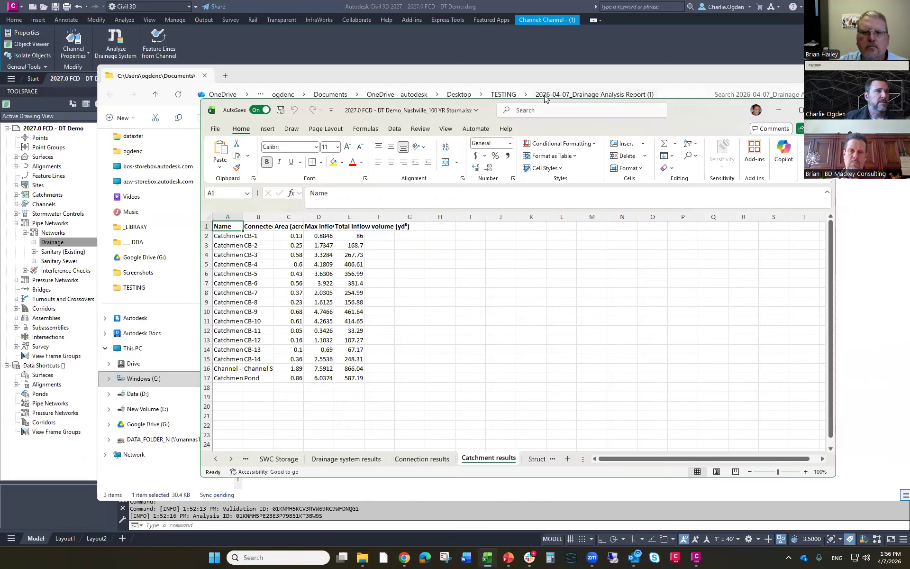
left_click(336, 9)
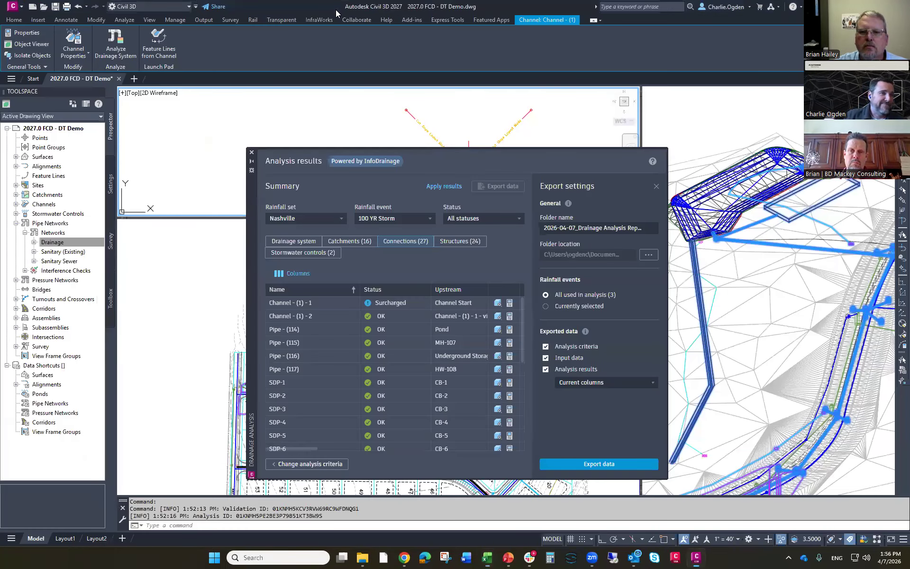
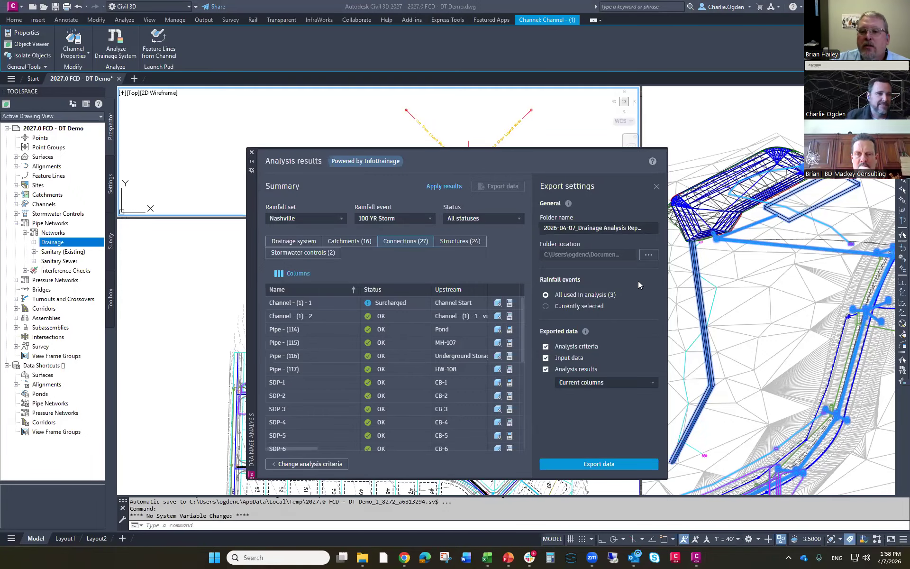
left_click(252, 152)
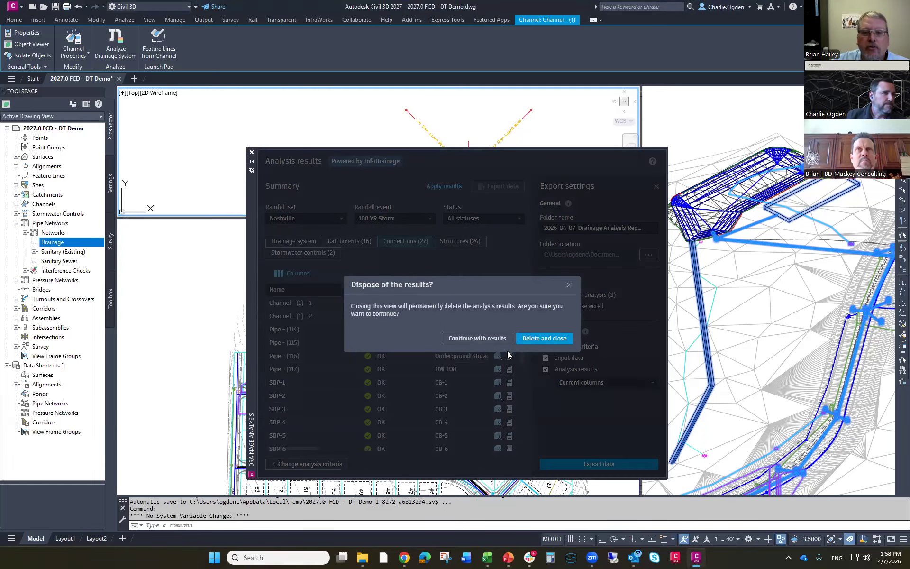
left_click(527, 341)
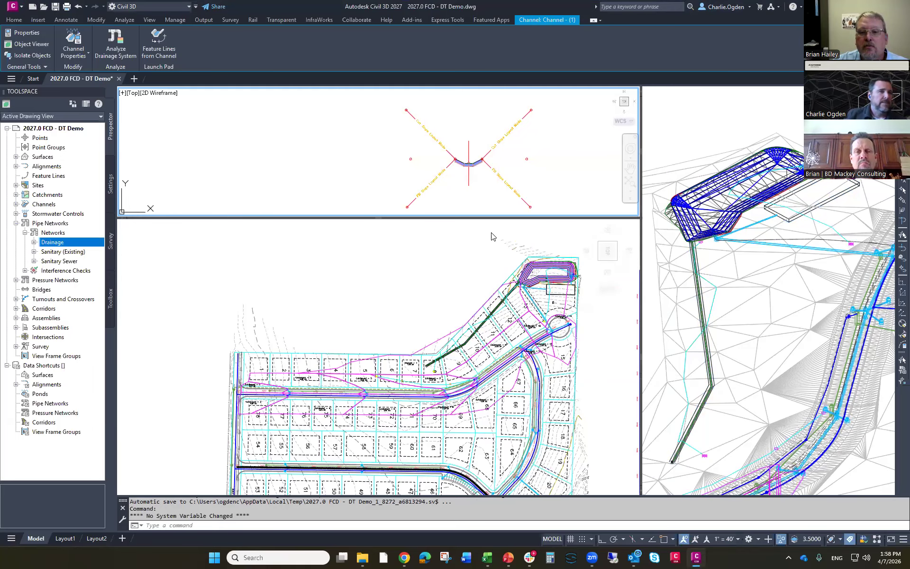
key("Escape")
Step: Open the properties of the pond at the subdivision's upper end and show its storage data
left_click(521, 272)
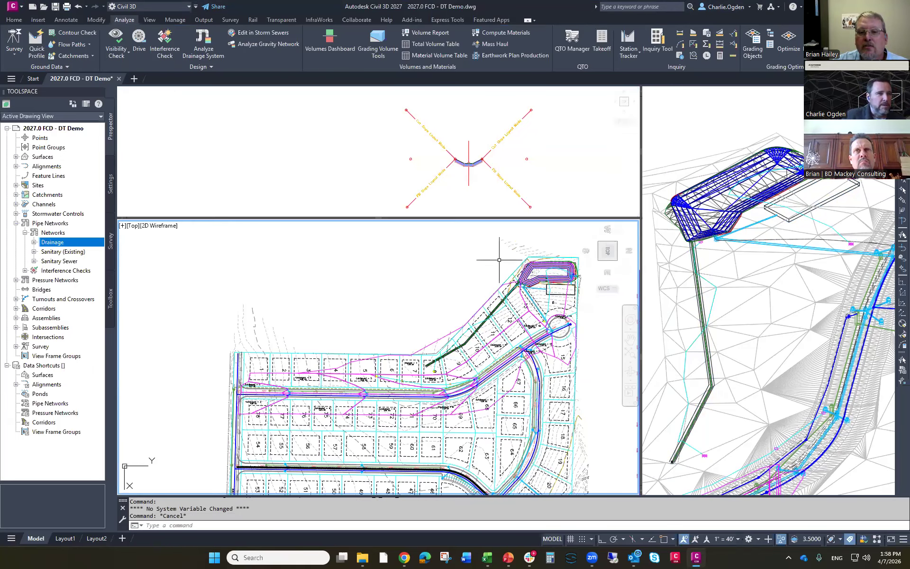
scroll(522, 273, "up", 6)
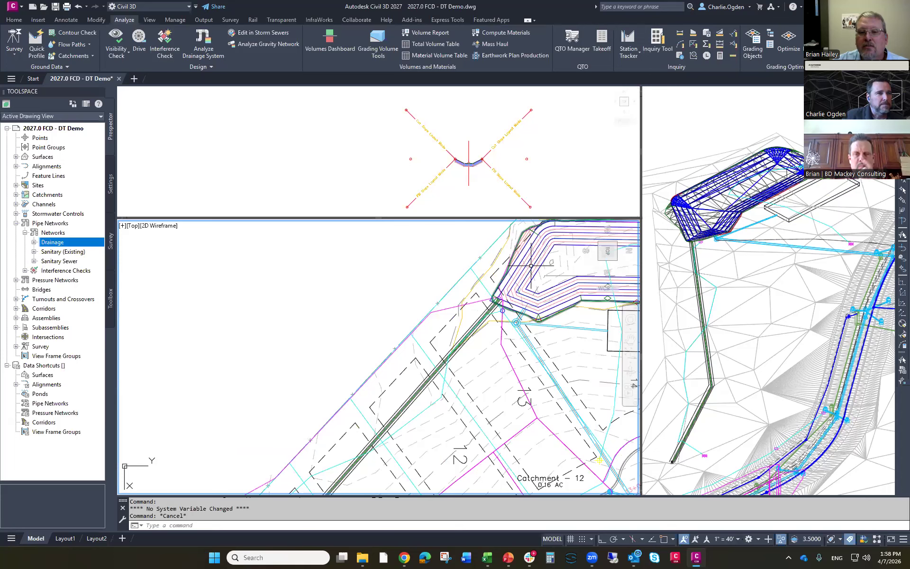
left_click(514, 270)
scroll(514, 269, "down", 4)
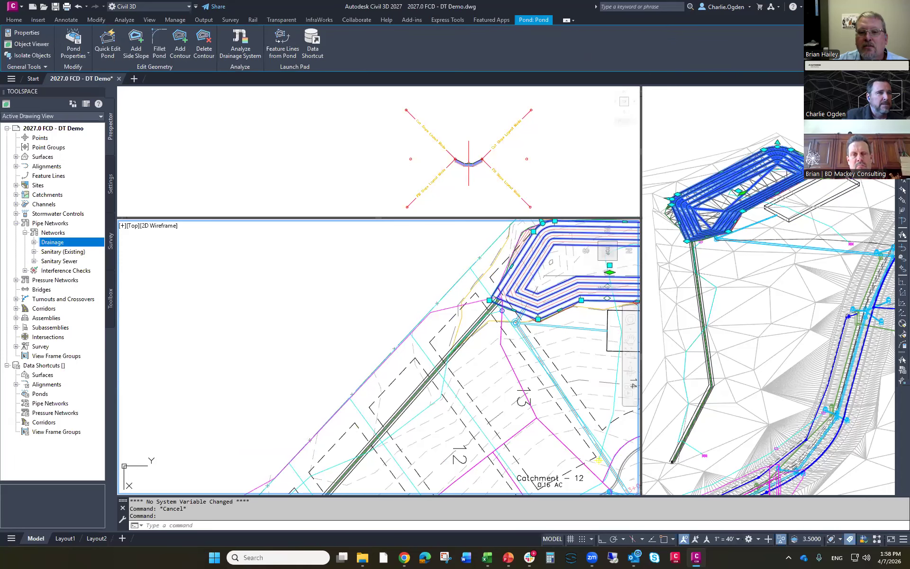
right_click(283, 289)
left_click(326, 420)
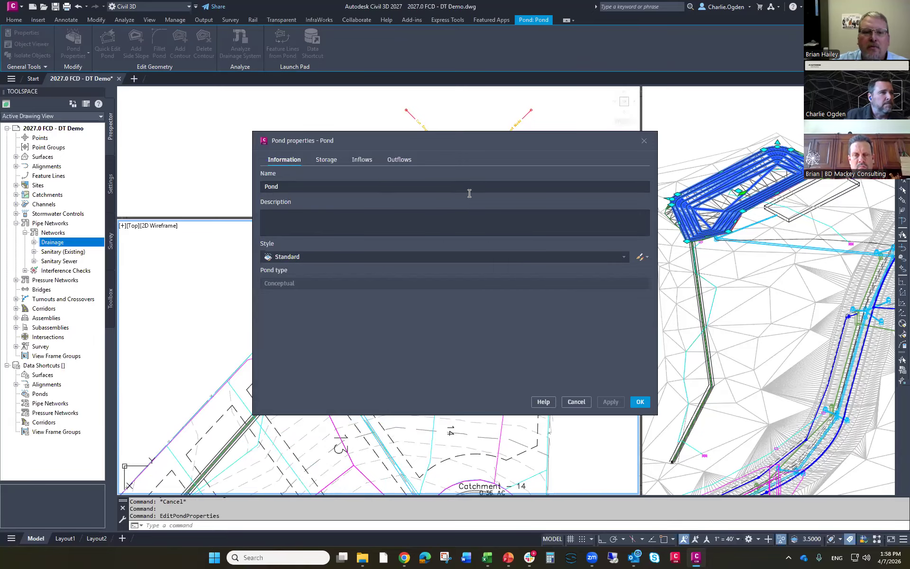
left_click(326, 160)
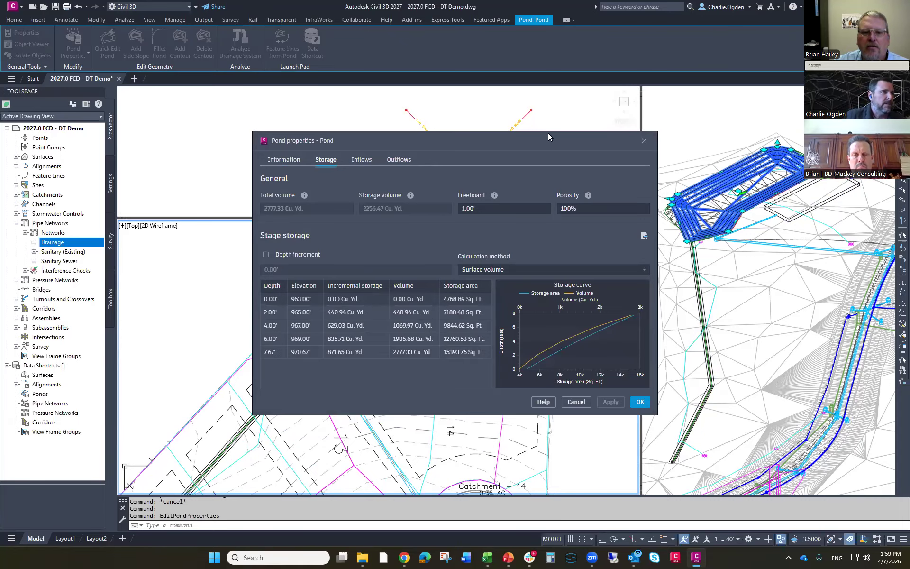
Step: Enlarge the pond properties dialog to examine the stage-storage table and storage curve, and close it without changes
mouse_move(314, 148)
left_mouse_down()
mouse_move(340, 132)
mouse_move(518, 188)
left_mouse_up()
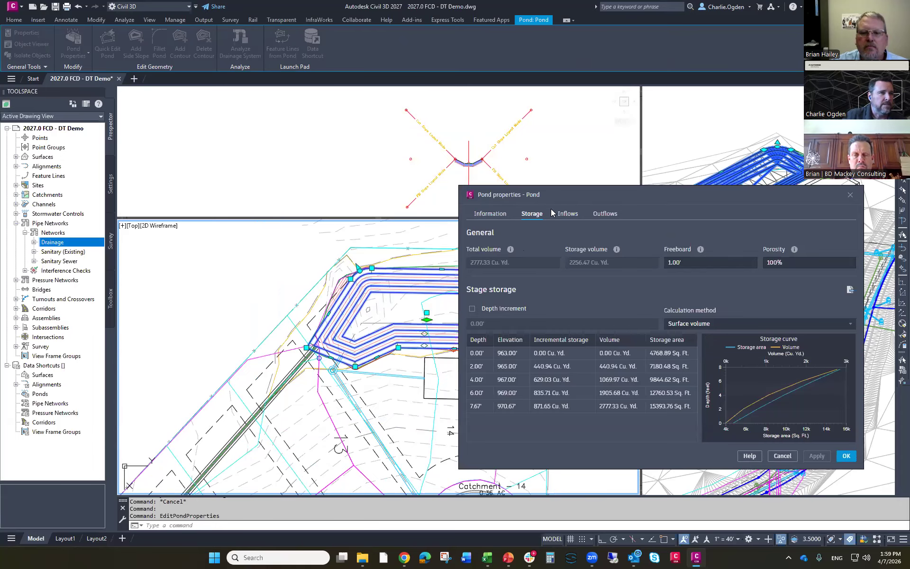
left_click_drag(538, 196, 330, 169)
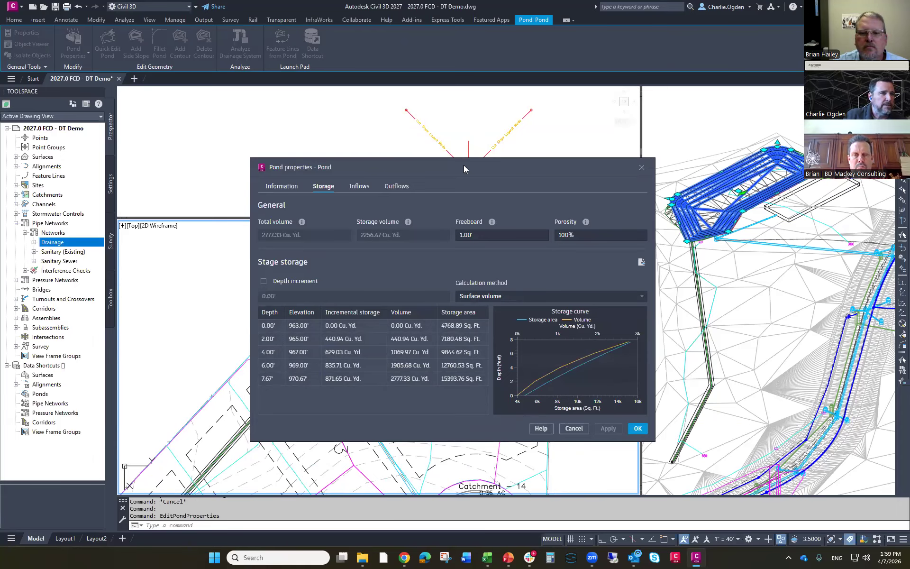
left_click_drag(462, 158, 463, 53)
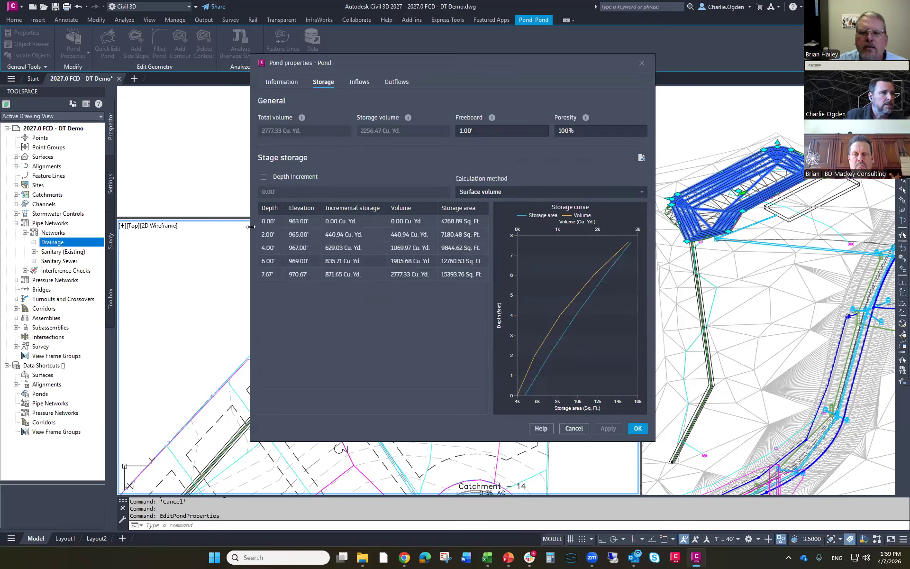
left_click_drag(250, 207, 182, 207)
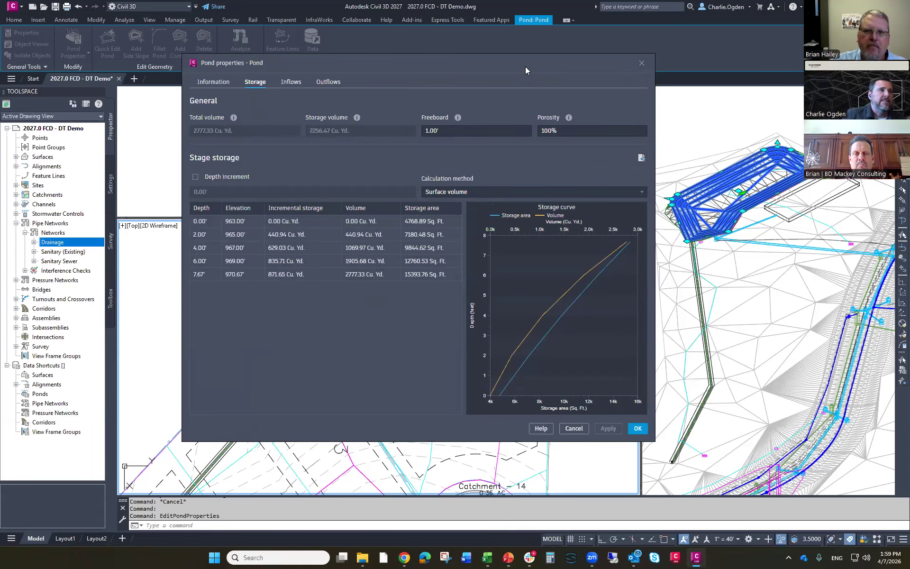
left_click_drag(525, 66, 515, 94)
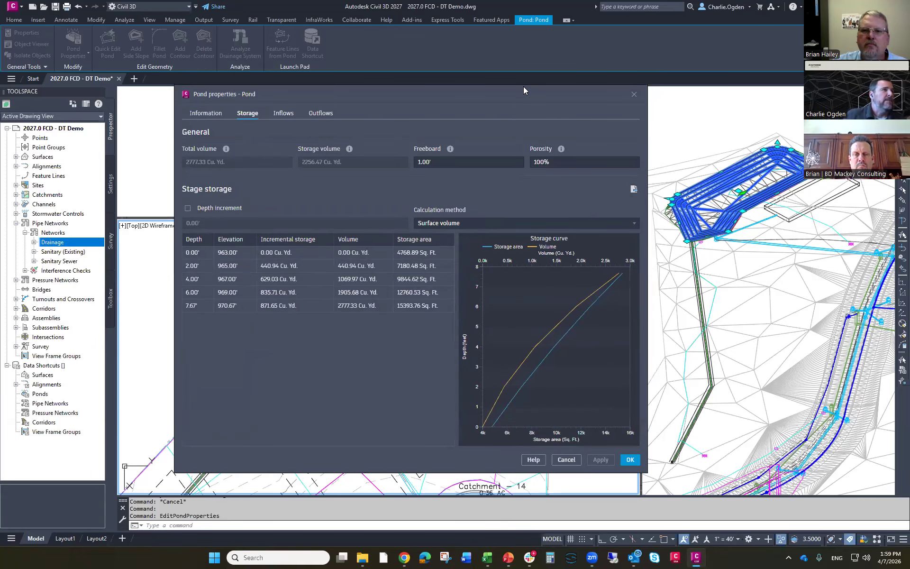
left_click(634, 94)
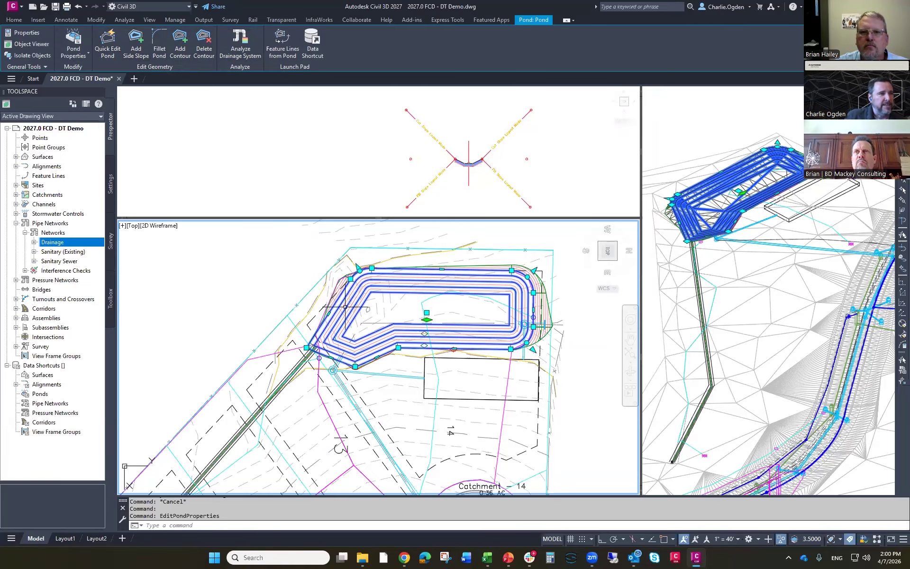
Step: Clear the pond selection, look over the lots and second pond outline elsewhere in the subdivision, and return to the pond
key("Escape")
scroll(312, 295, "down", 4)
mouse_move(313, 483)
middle_mouse_down()
mouse_move(371, 183)
mouse_move(369, 234)
middle_mouse_up()
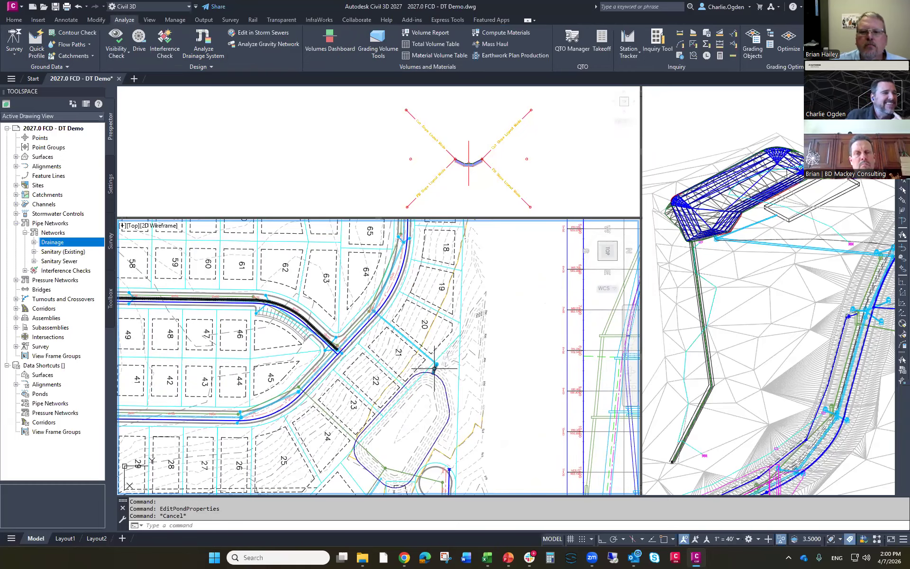
scroll(423, 393, "down", 5)
middle_click_drag(399, 331, 391, 323)
scroll(390, 323, "up", 8)
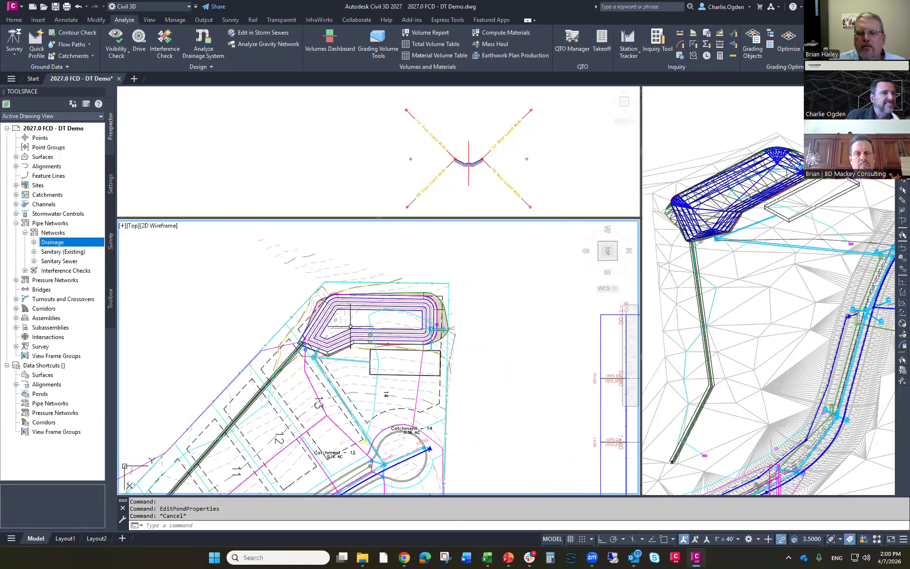
scroll(357, 317, "up", 2)
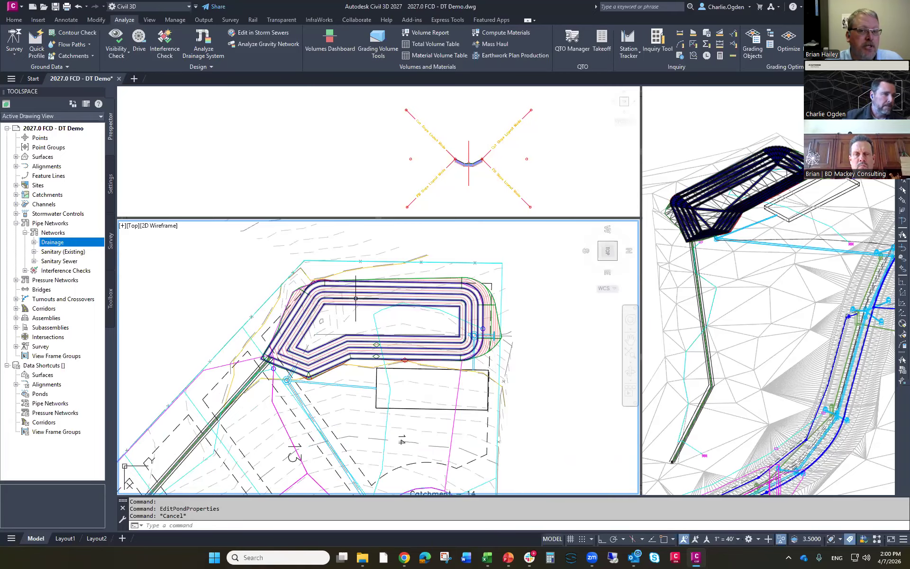
left_click(350, 313)
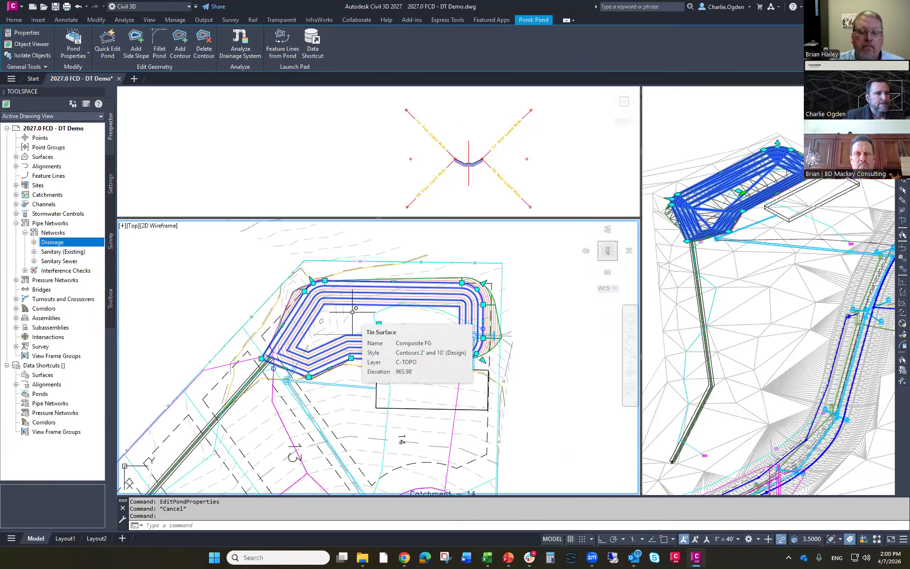
key("Escape")
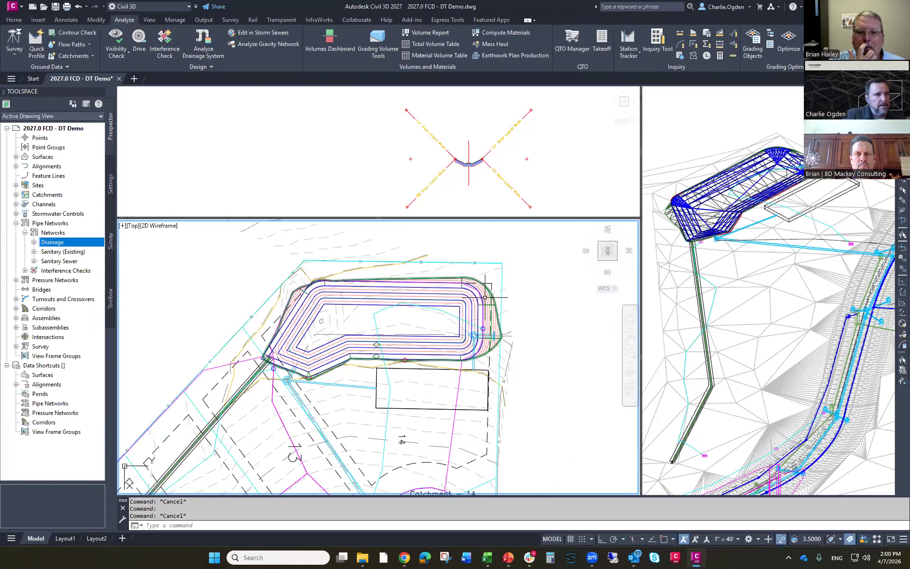
Step: View the pond's TIN surface in the Model Viewer, orbit it to inspect its shape in 3D, and close the viewer
left_click(495, 322)
scroll(495, 322, "up", 3)
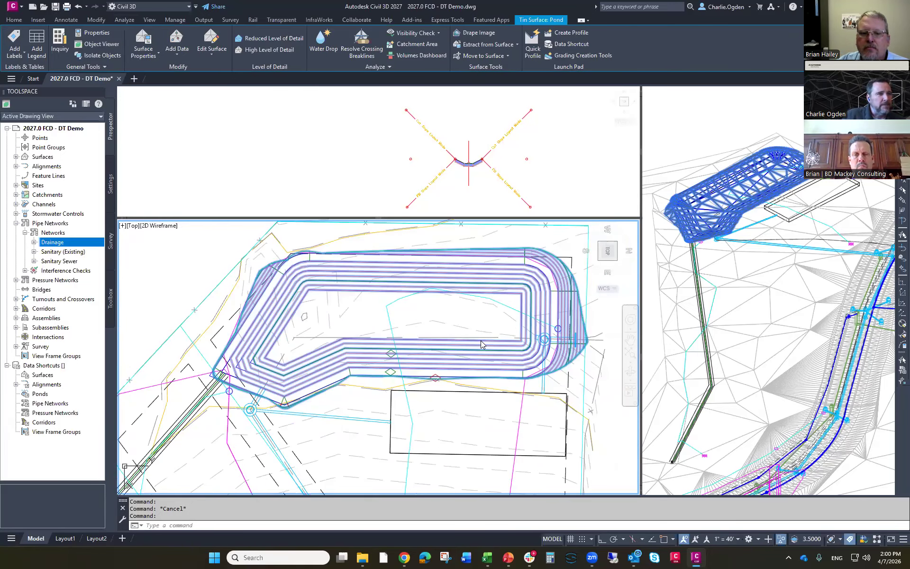
right_click(455, 319)
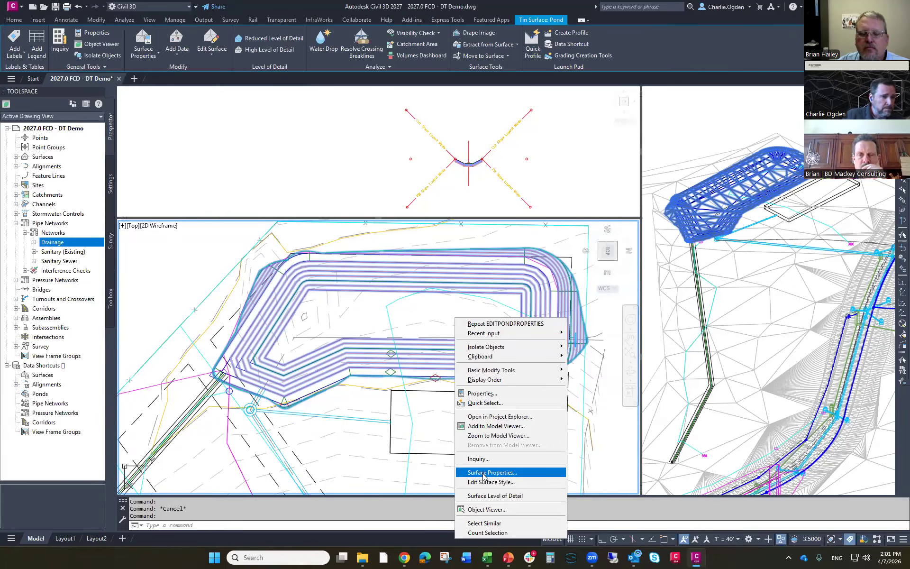
left_click(486, 425)
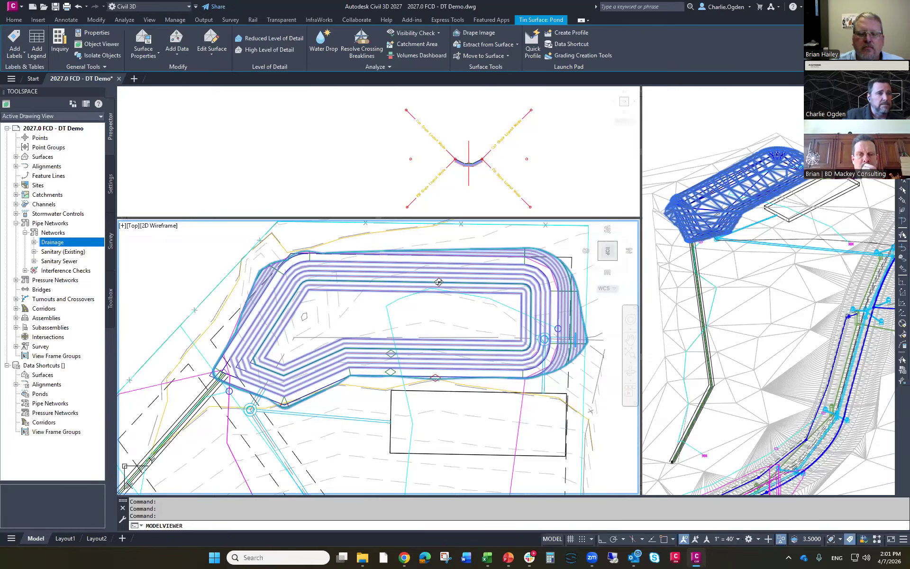
left_click_drag(333, 218, 340, 175)
left_click_drag(291, 195, 321, 207)
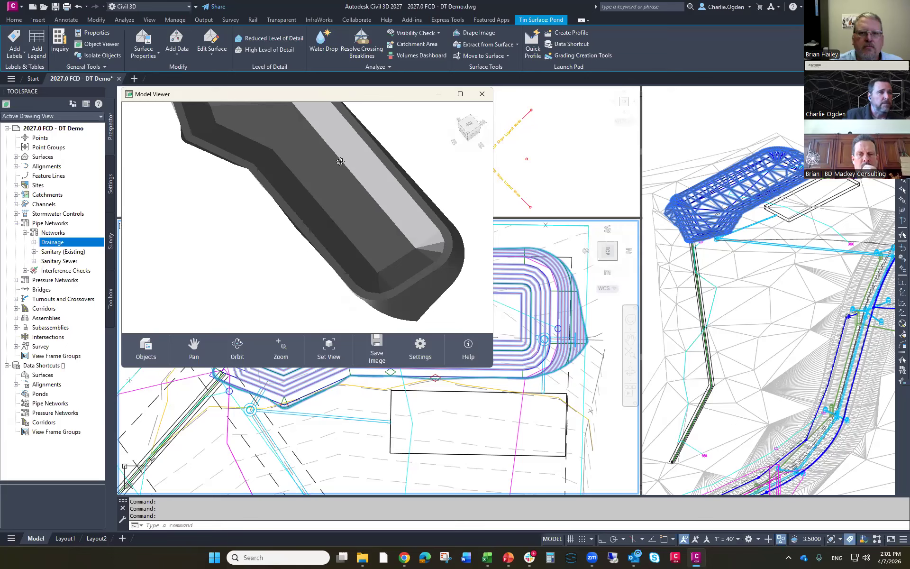
middle_click_drag(340, 162, 341, 224)
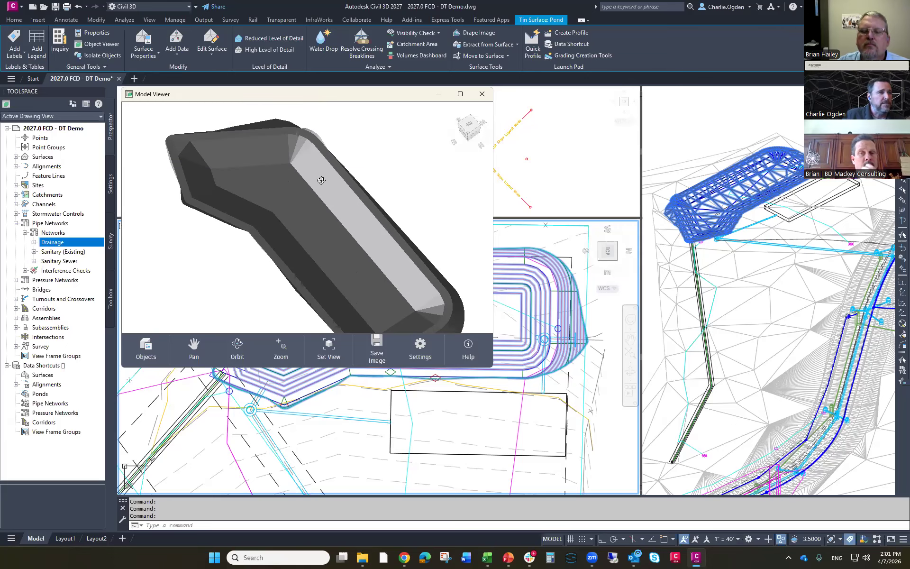
left_click(482, 94)
key("Escape")
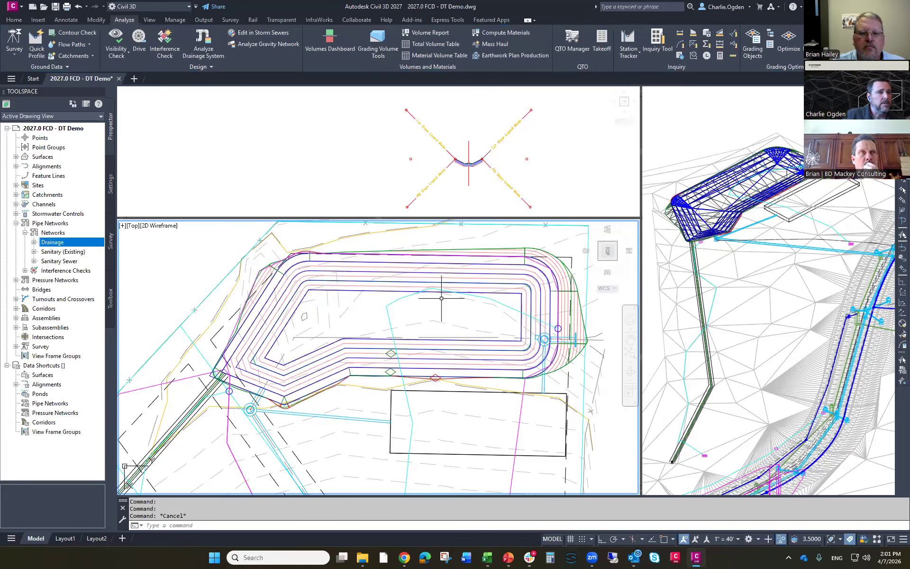
Step: Shorten the pond by moving its end edge beside the drainage structure inward, and clear the selection
scroll(434, 299, "down", 4)
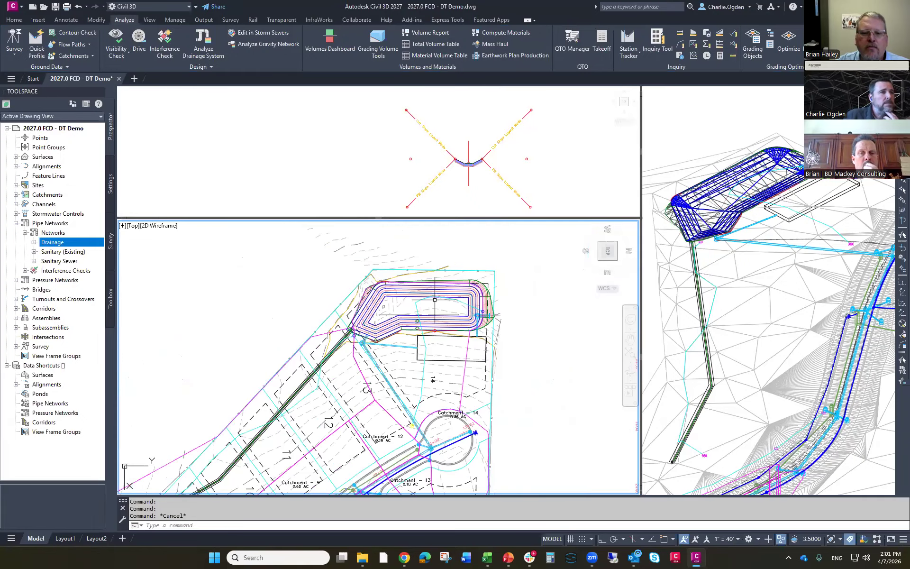
mouse_move(435, 299)
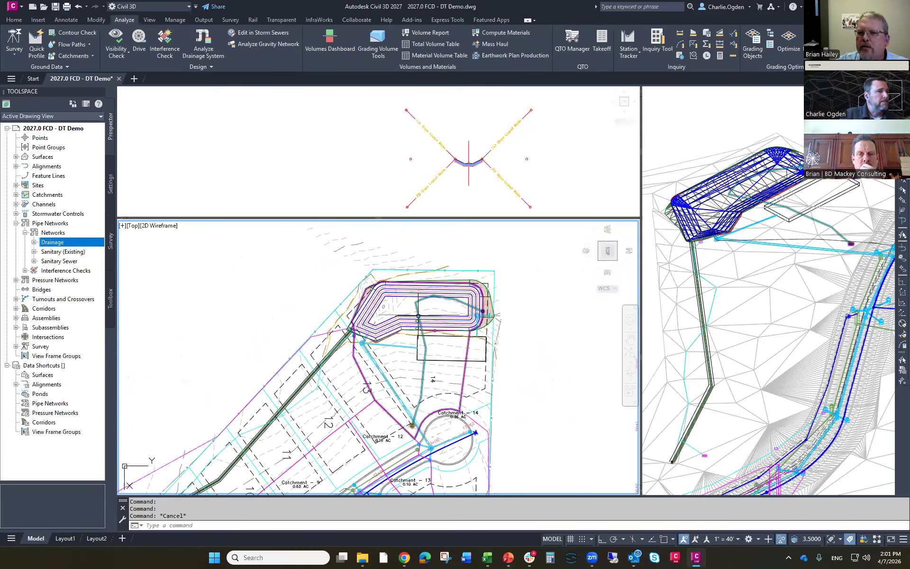
left_click(405, 315)
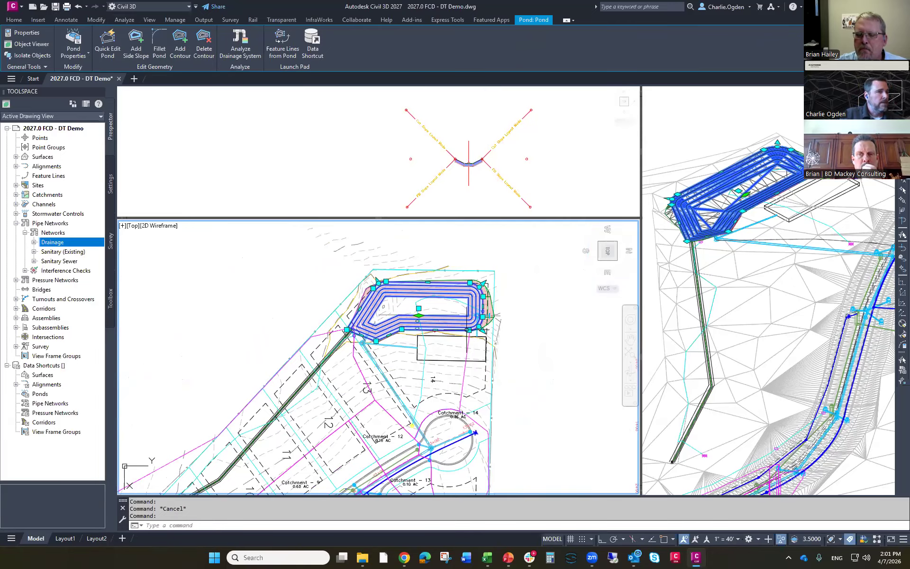
scroll(468, 328, "up", 2)
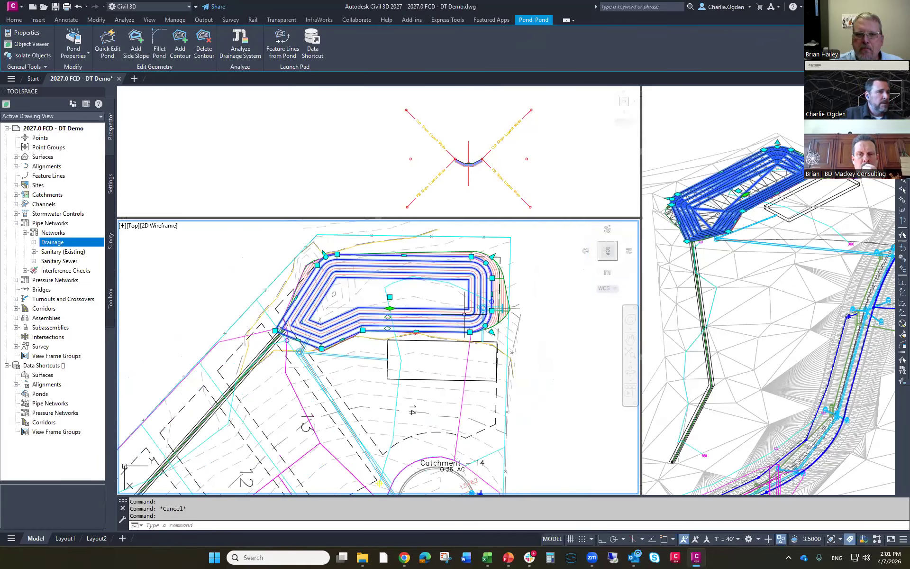
left_click(492, 297)
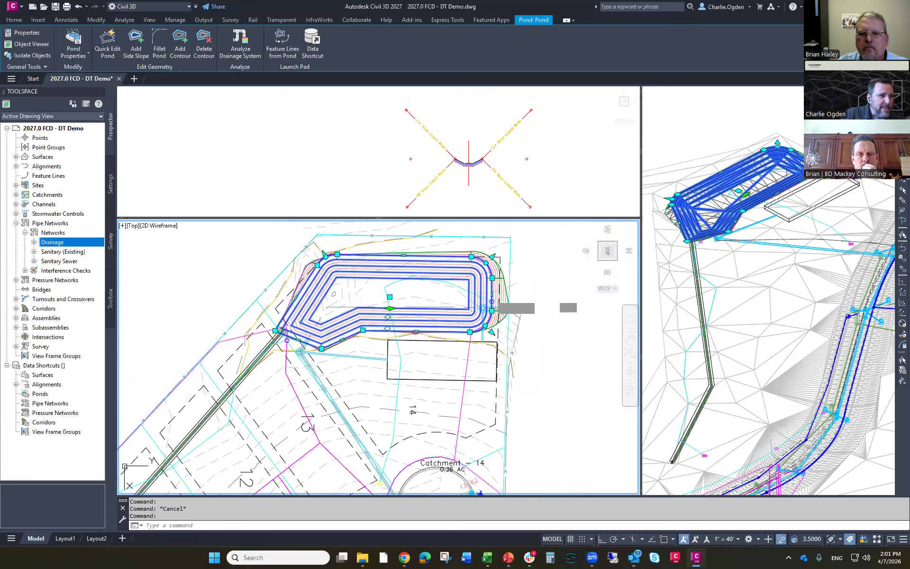
scroll(476, 297, "up", 5)
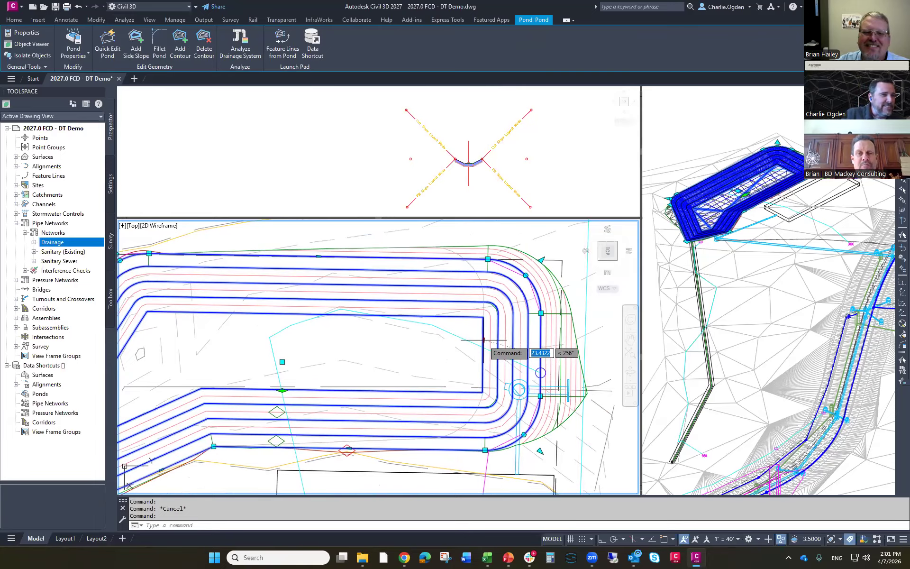
left_click(474, 341)
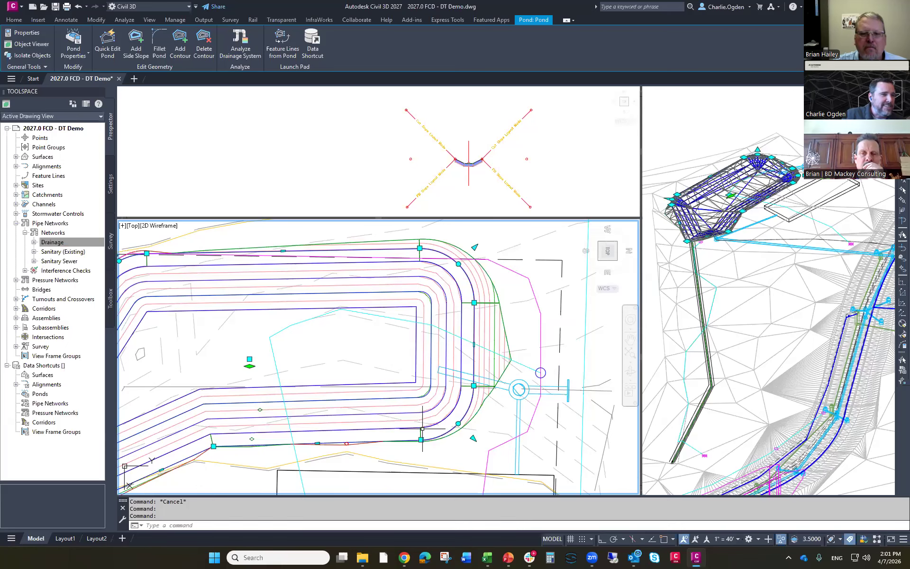
scroll(471, 429, "down", 2)
middle_click_drag(463, 447, 495, 410)
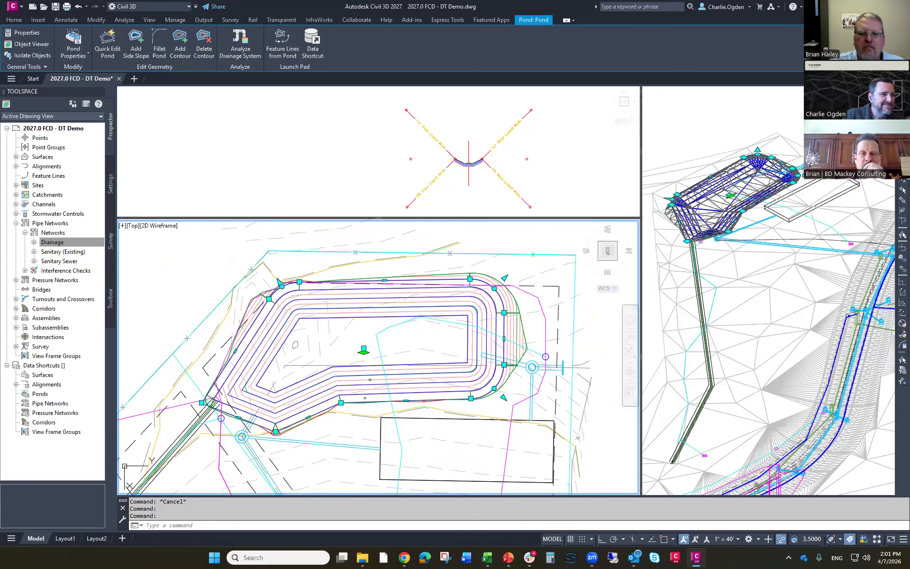
key("Escape")
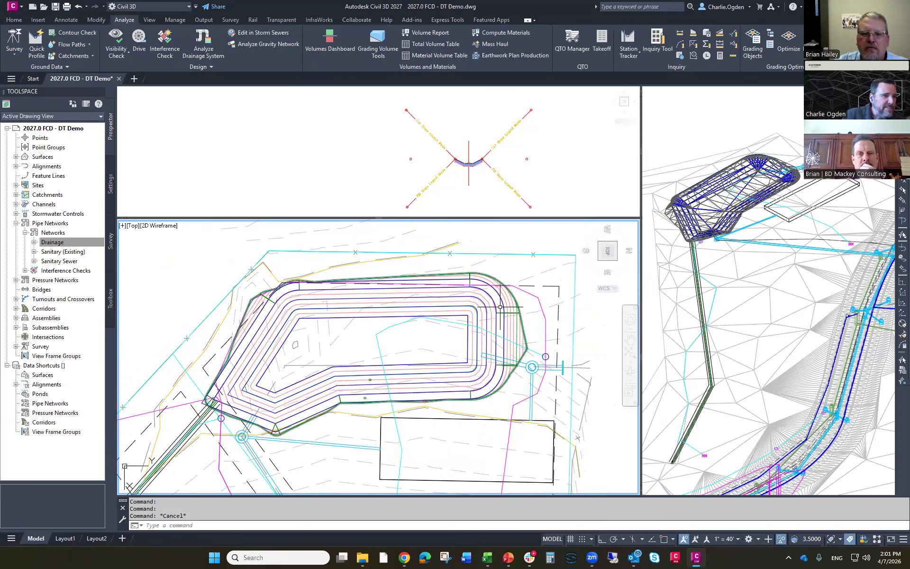
left_click(503, 327)
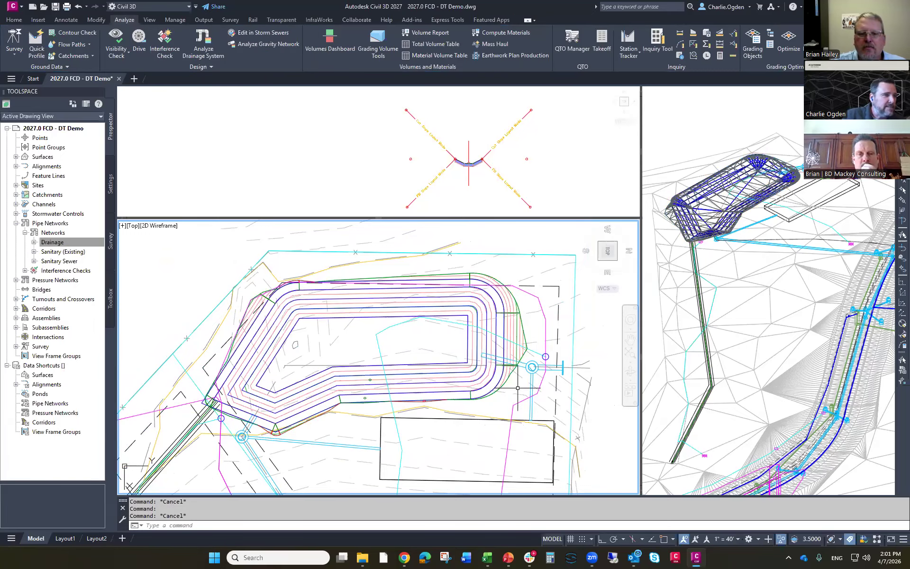
key("Escape")
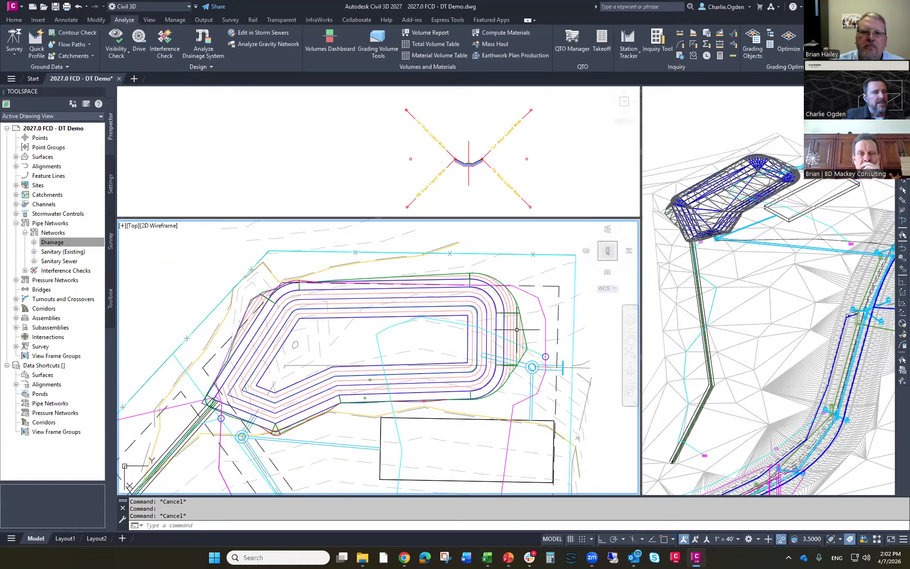
Step: Review the shortened pond's stage-storage table and storage curve in its properties, and close them without changes
left_click(378, 308)
right_click(373, 338)
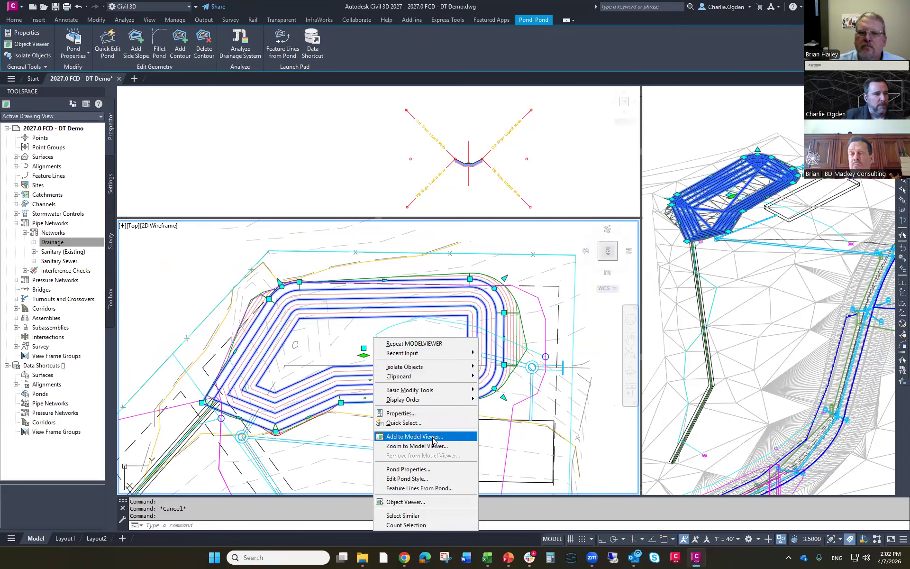
left_click(429, 469)
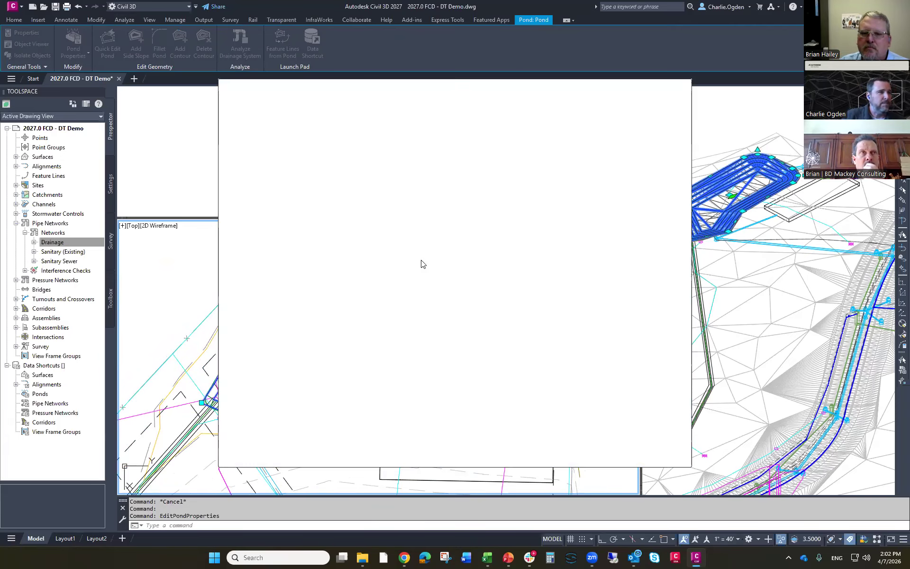
left_click(291, 109)
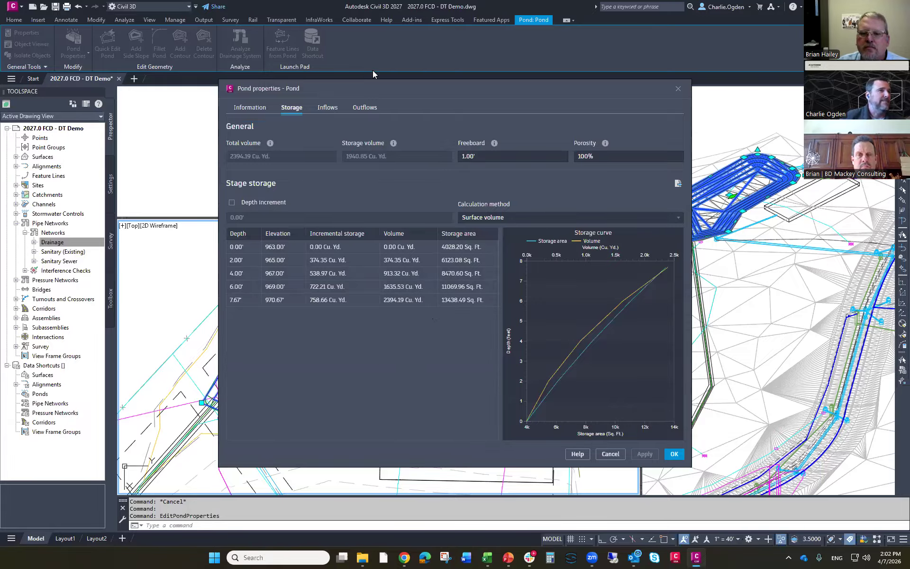
left_click_drag(392, 91, 465, 123)
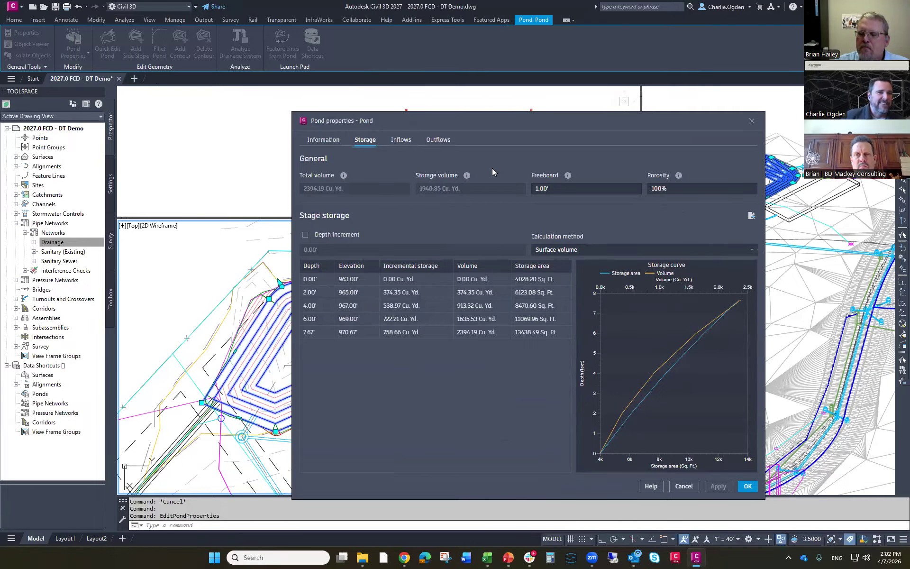
left_click_drag(381, 121, 497, 113)
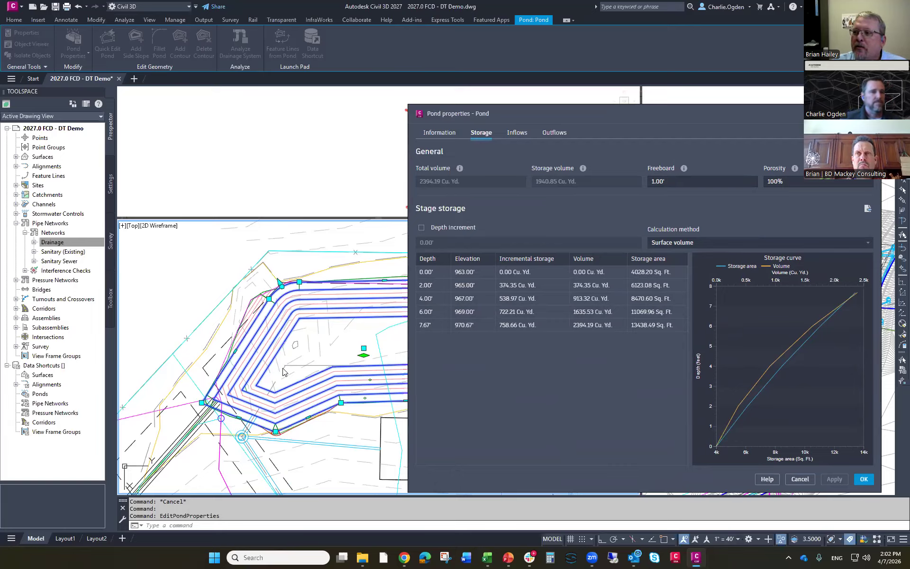
left_click(800, 478)
key("Escape")
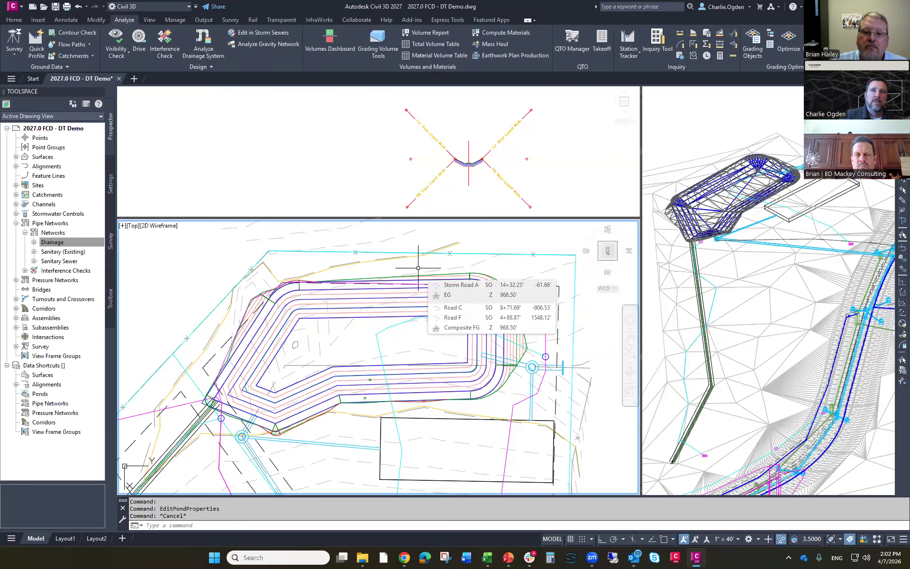
Step: Find the surface-based pond beside lots 22 to 24 and examine its stage-storage table and storage curve in the pond properties
scroll(394, 314, "down", 6)
middle_click_drag(403, 450, 390, 310)
middle_click_drag(377, 465, 403, 199)
middle_click_drag(436, 336, 429, 290)
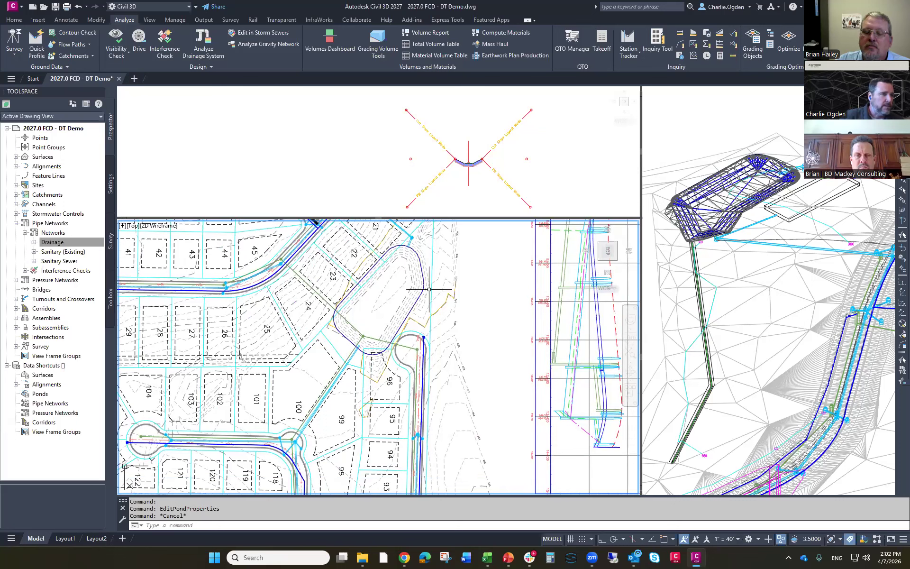
left_click(423, 286)
right_click(377, 315)
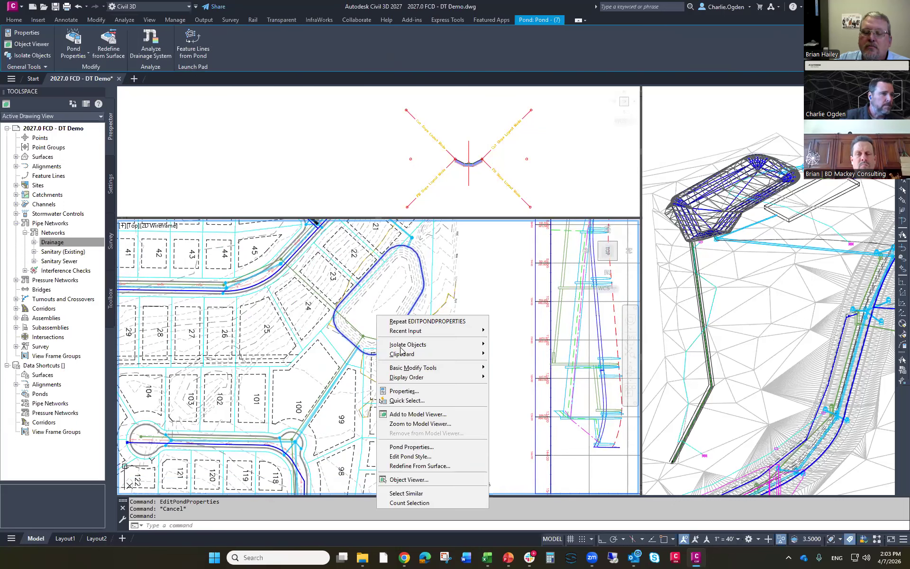
left_click(417, 448)
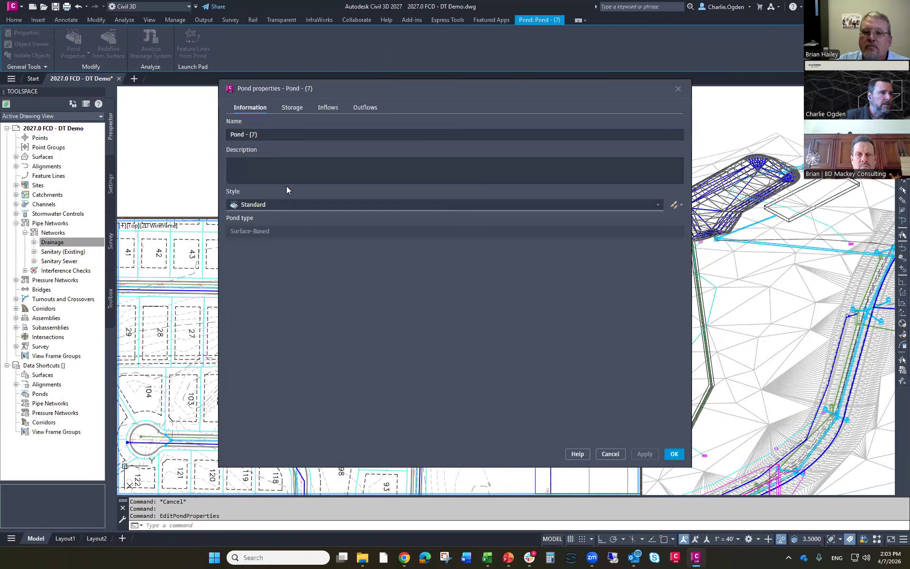
left_click(292, 108)
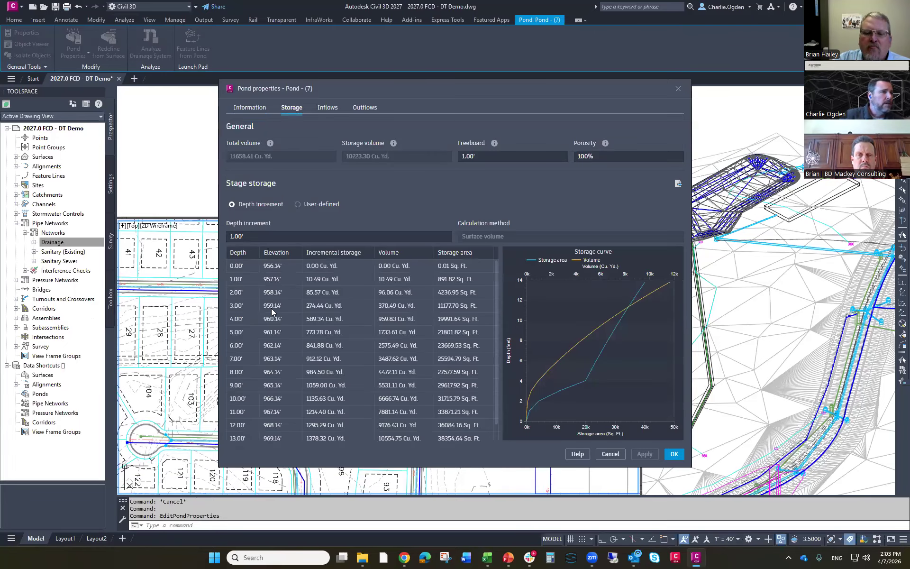
left_click(311, 289)
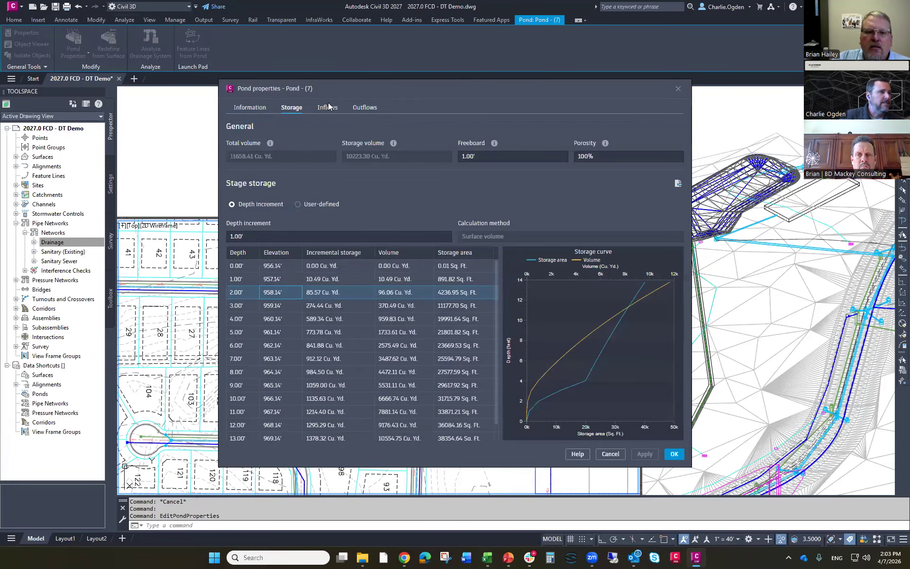
left_click_drag(338, 90, 514, 111)
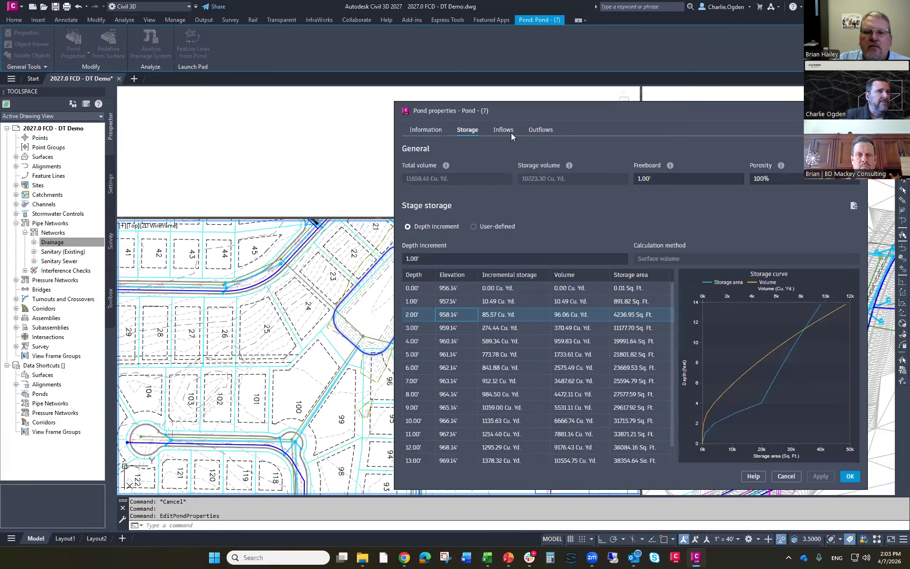
Step: Check the surface-based pond's outflow and inflow connections, close the properties without changes, and clear the selection
left_click(539, 131)
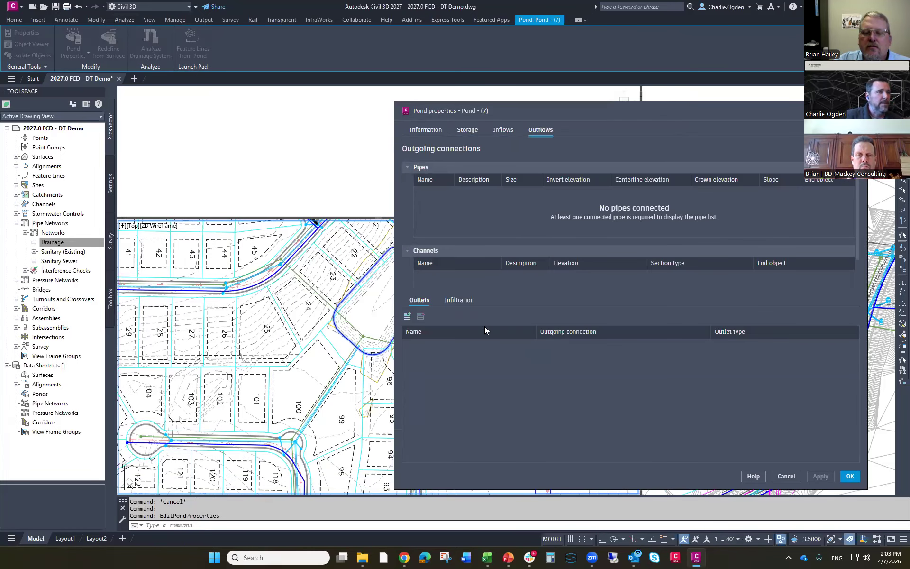
left_click(503, 133)
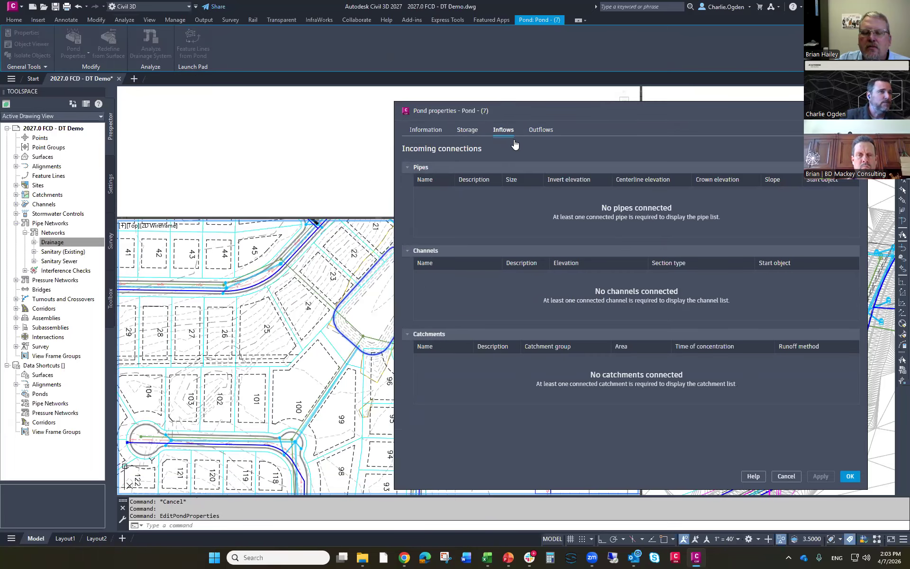
left_click(467, 129)
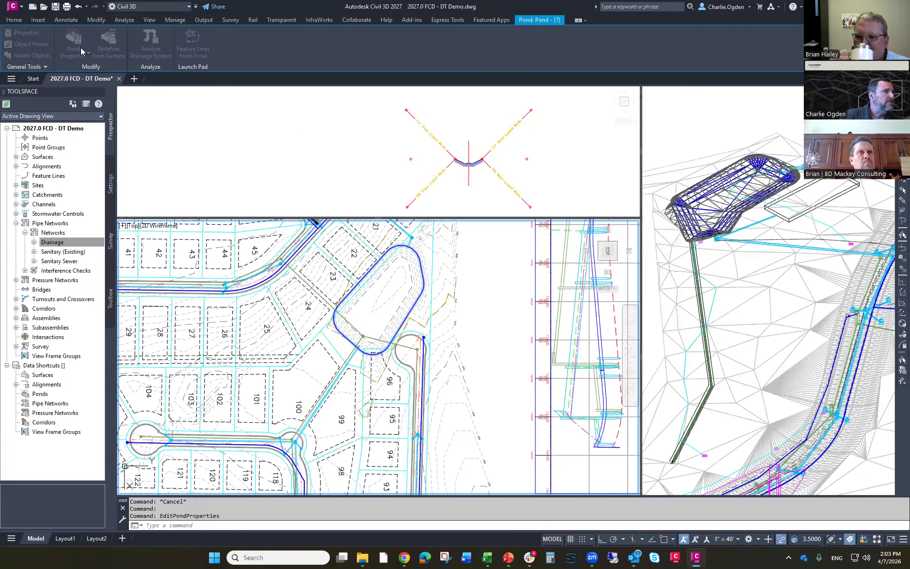
left_click(785, 476)
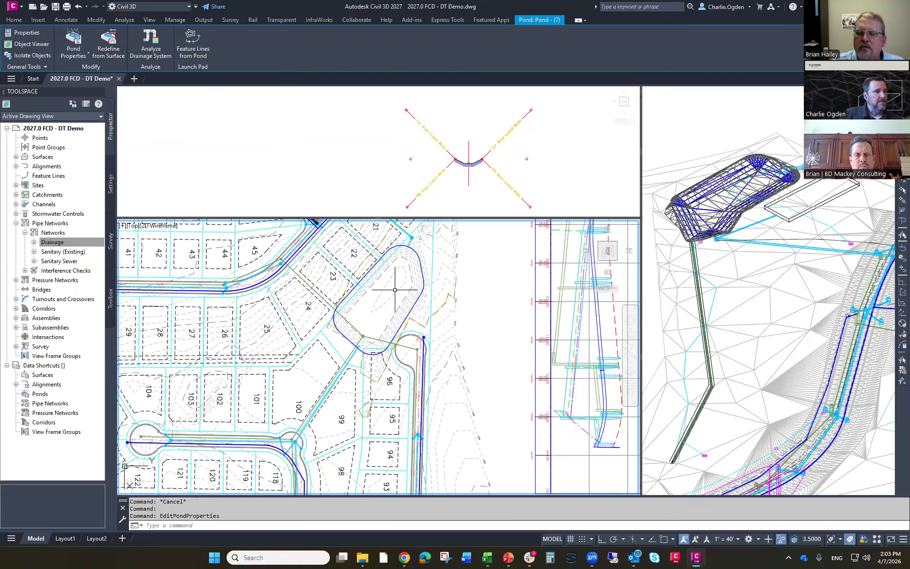
key("Escape")
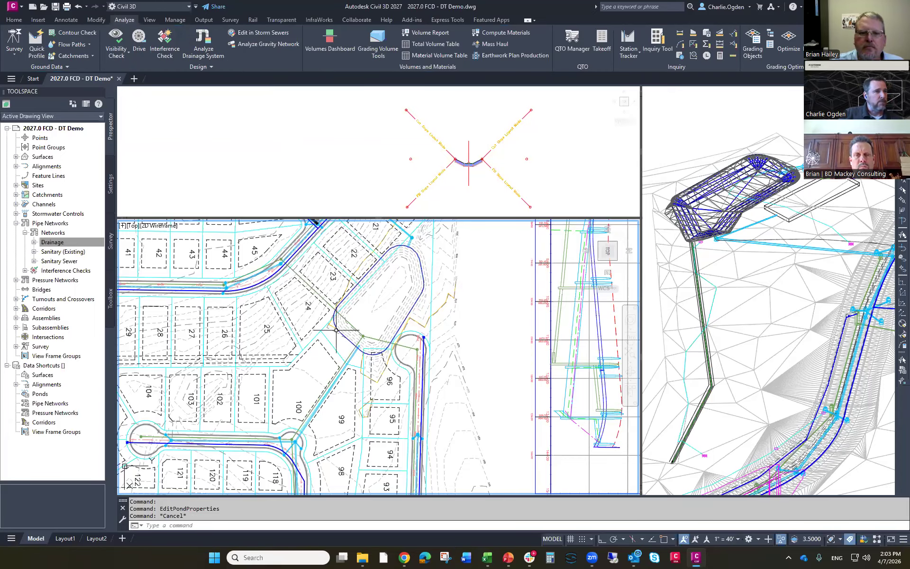
left_click(353, 298)
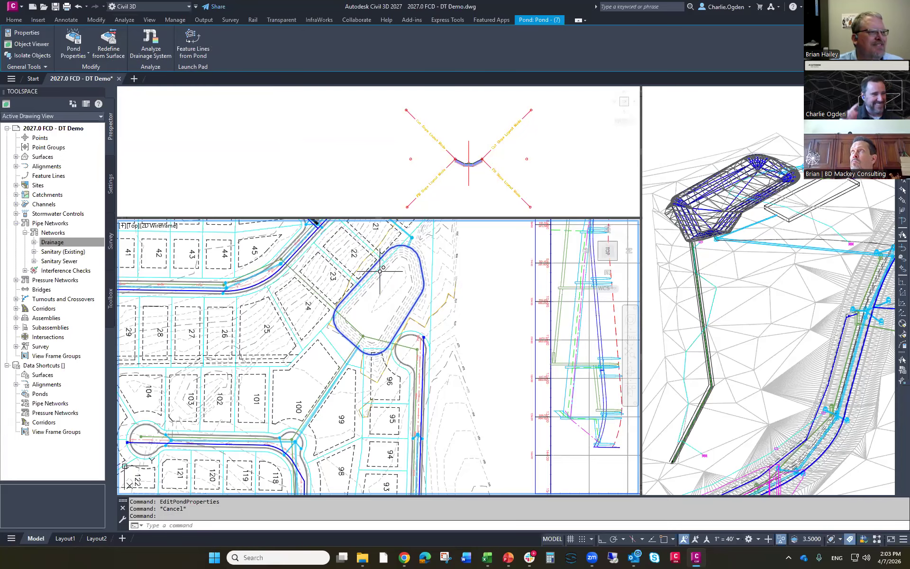
scroll(380, 304, "up", 3)
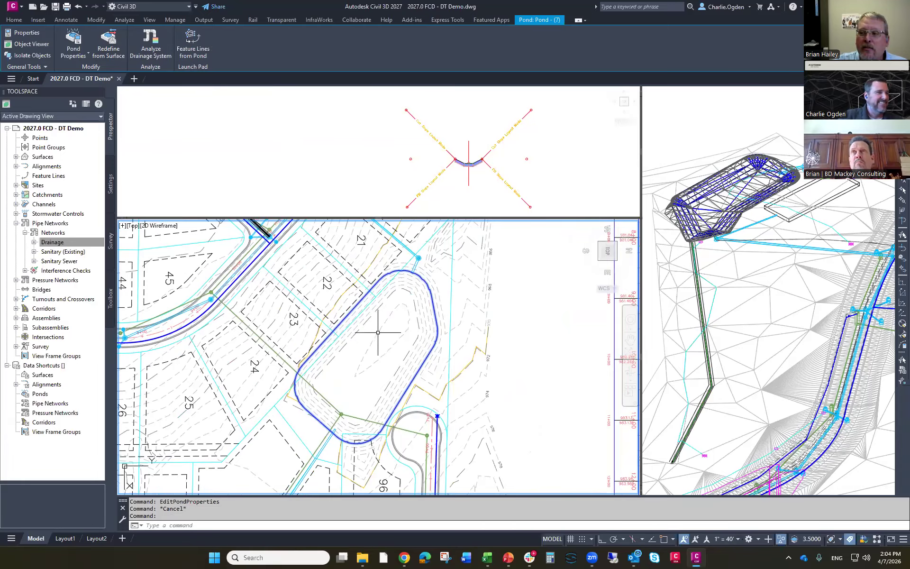
key("Escape")
scroll(387, 332, "down", 5)
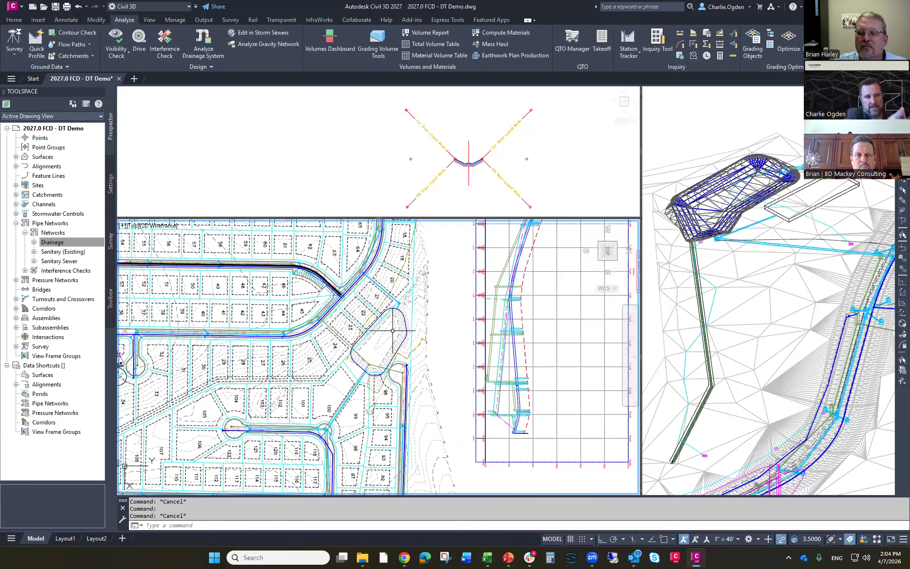
left_click(392, 307)
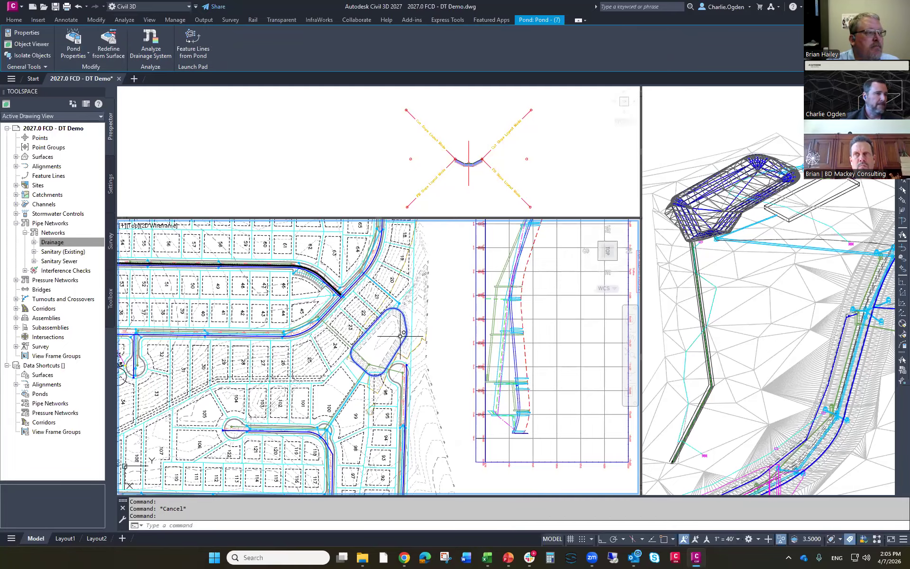
key("Escape")
mouse_move(398, 334)
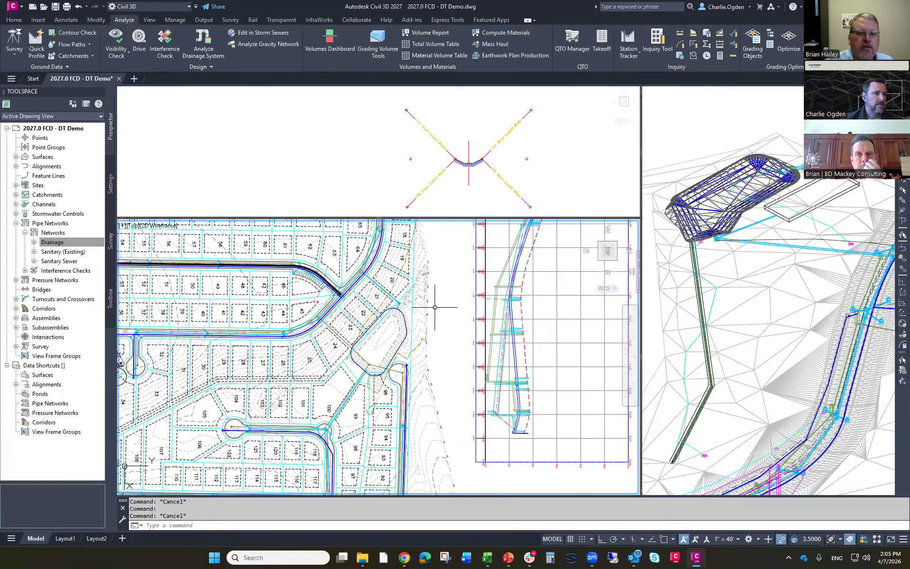
Step: Look over the whole subdivision, locate the drainage channel, and inspect its end at lot 8 up close
scroll(438, 308, "down", 5)
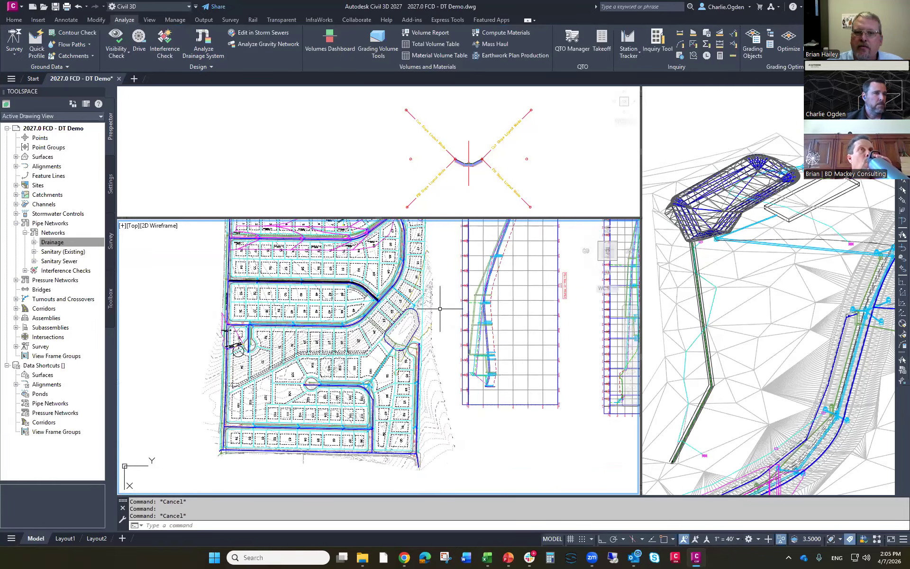
middle_click_drag(379, 269, 396, 327)
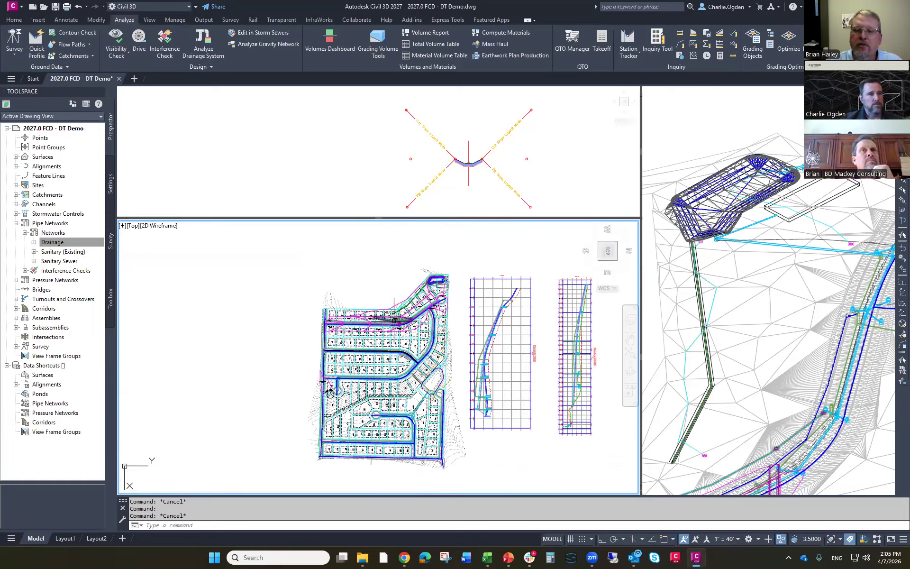
scroll(392, 313, "up", 2)
scroll(404, 299, "up", 2)
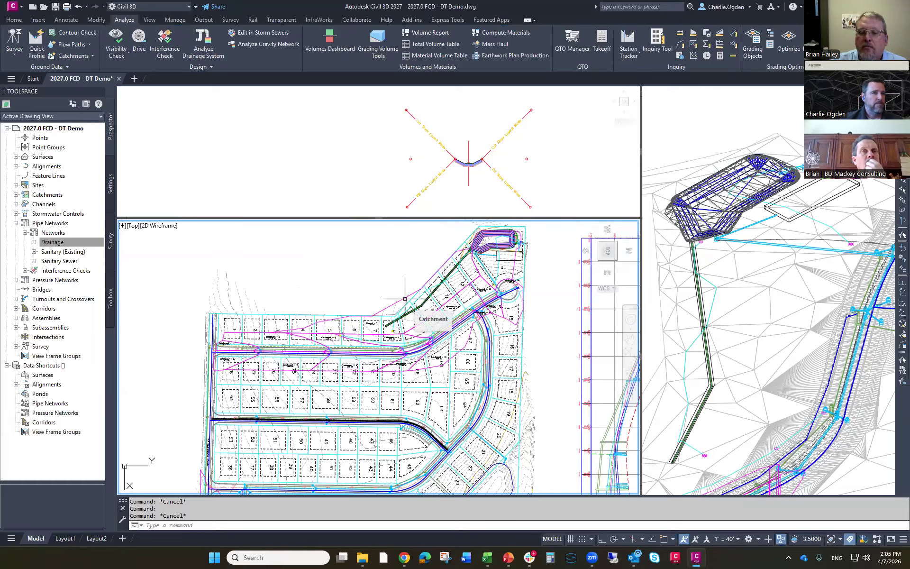
scroll(416, 307, "up", 2)
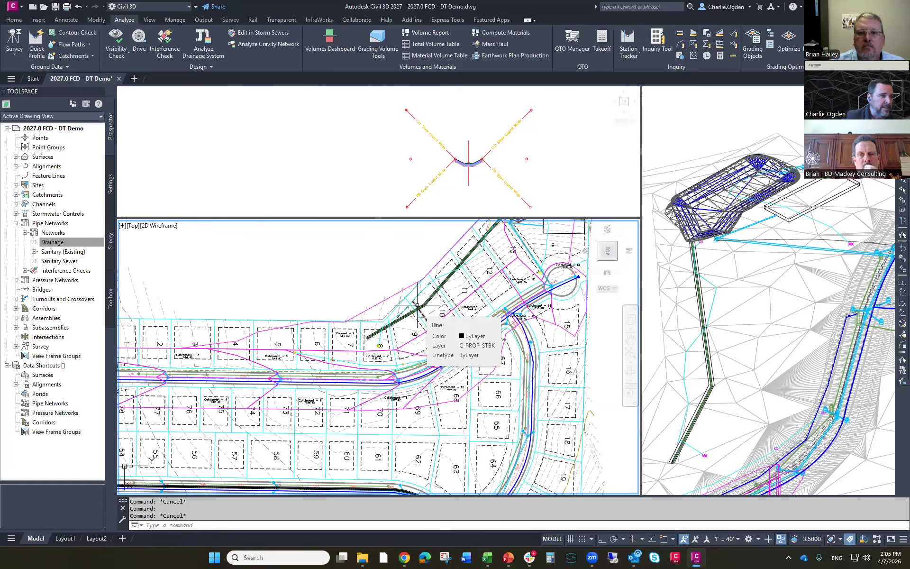
scroll(363, 336, "up", 5)
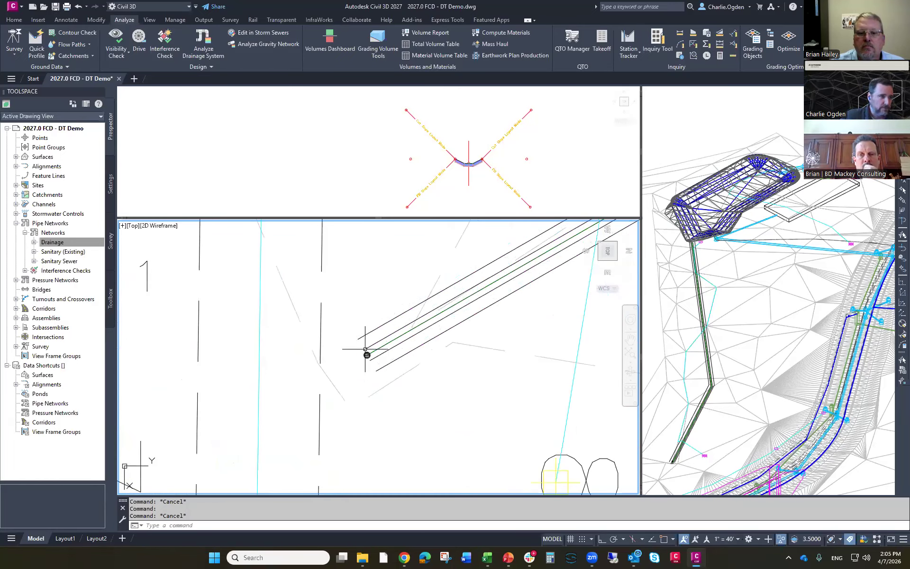
scroll(383, 384, "down", 2)
scroll(341, 341, "up", 2)
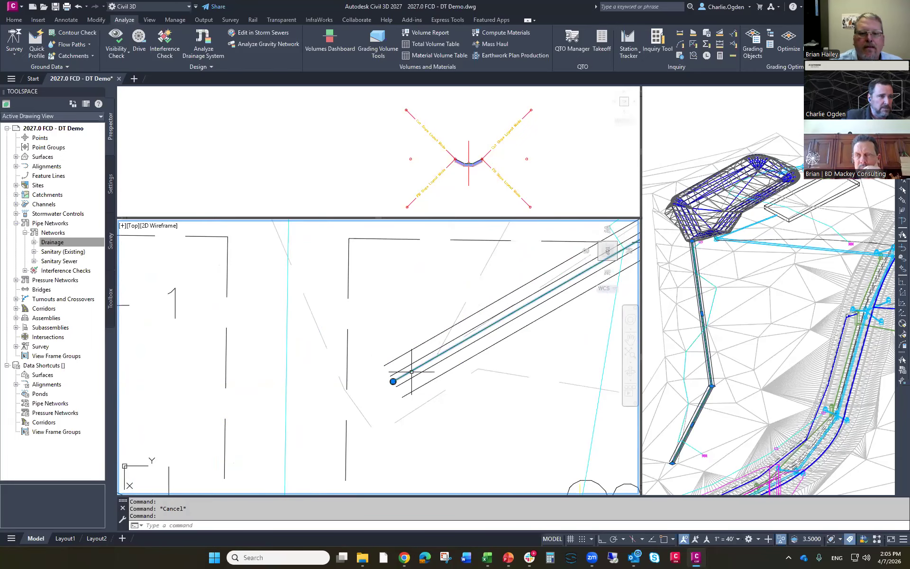
left_click(411, 373)
key("Escape")
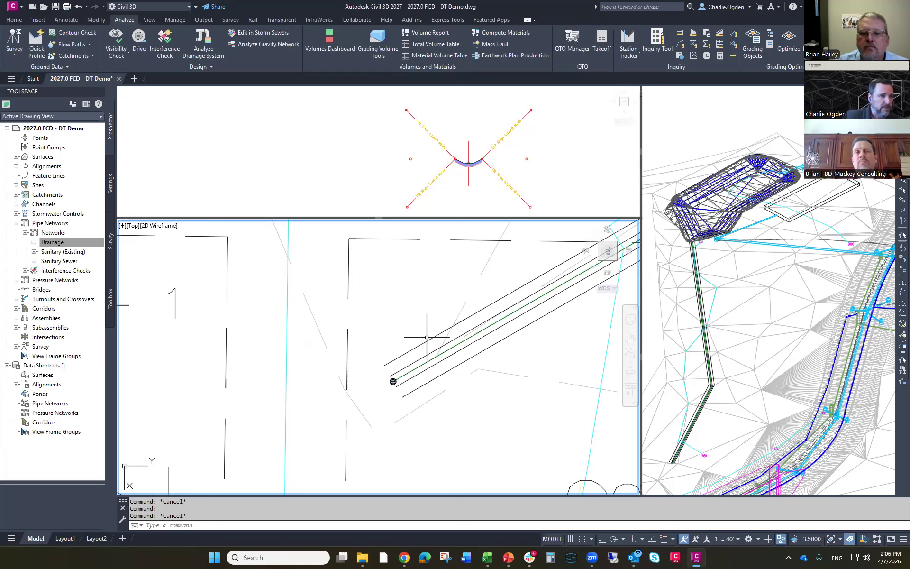
Step: Examine the channel's route from lot 8 past lots 9 to 12 to the contoured pond, including the surrounding catchments
scroll(466, 378, "down", 2)
scroll(465, 378, "down", 2)
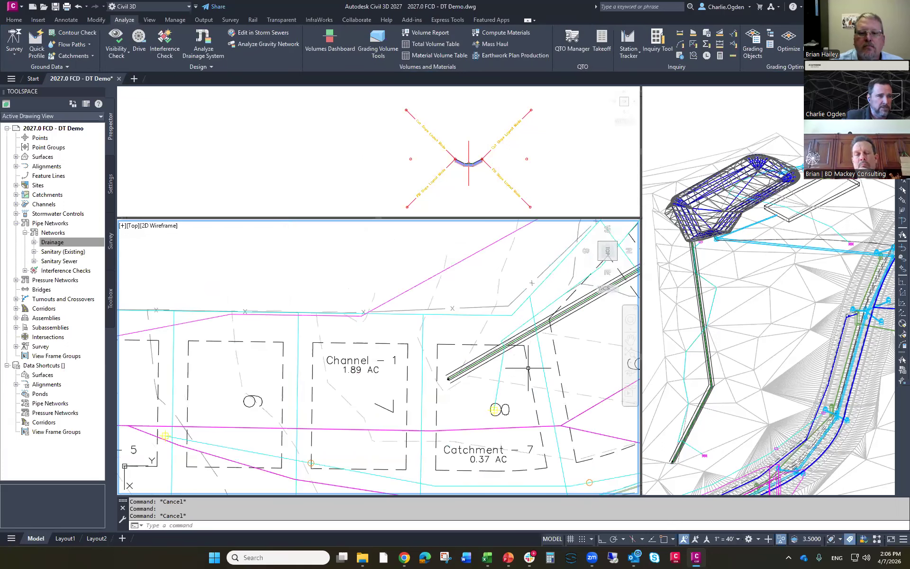
middle_click_drag(560, 347, 398, 391)
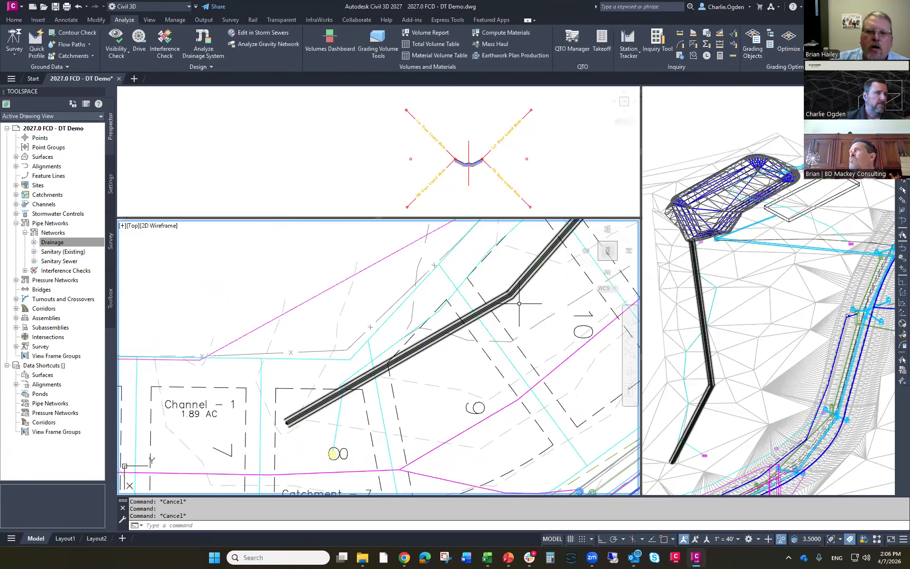
scroll(522, 310, "down", 2)
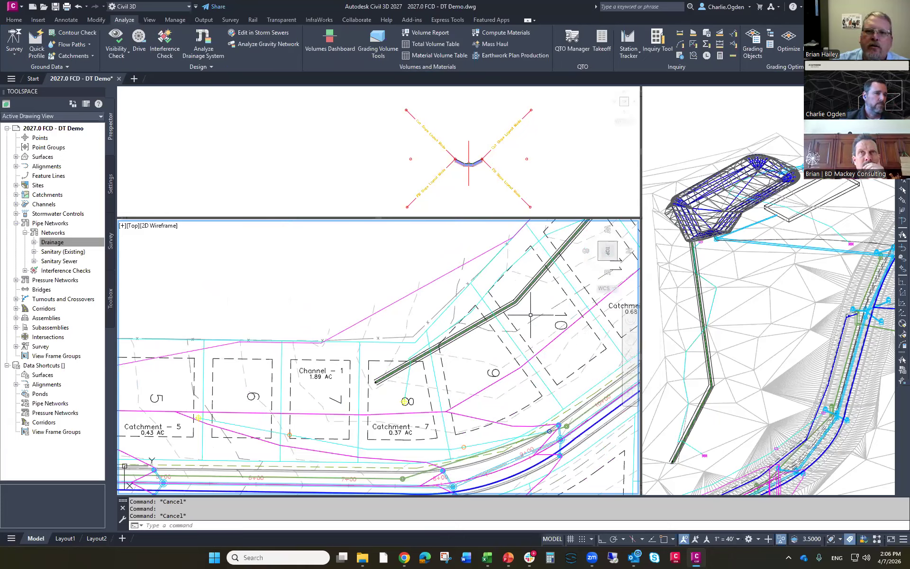
scroll(332, 379, "down", 2)
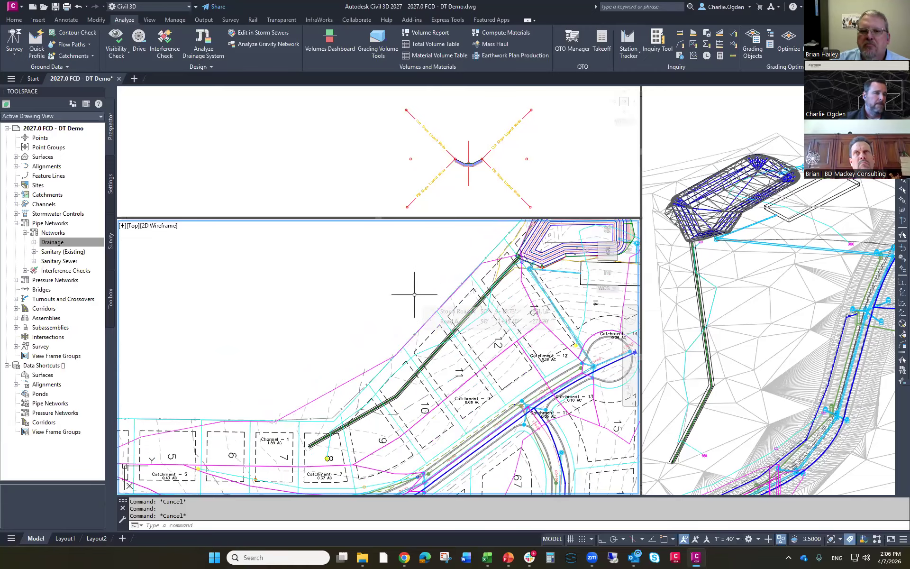